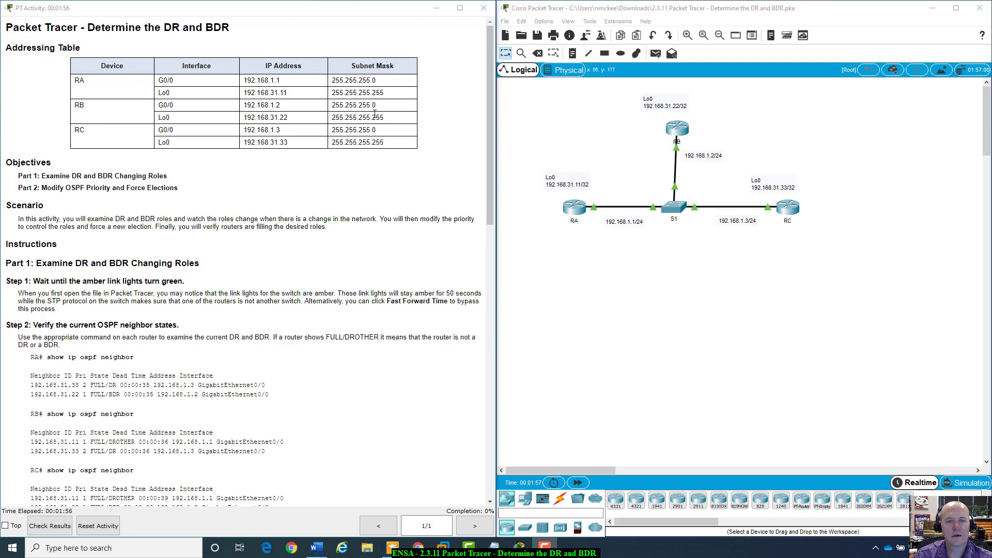
Read the addressing table, the objectives and the Part 1 instructions through verifying the OSPF neighbor states.
{"action": "left_click_drag", "start_coordinate": [396, 96], "coordinate": [329, 95]}
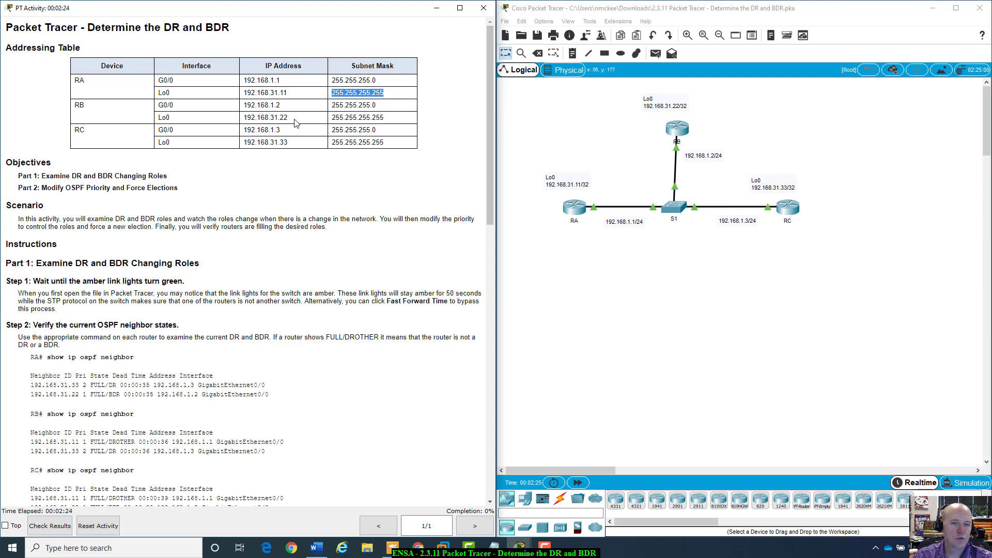
{"action": "left_click_drag", "start_coordinate": [332, 120], "coordinate": [393, 122]}
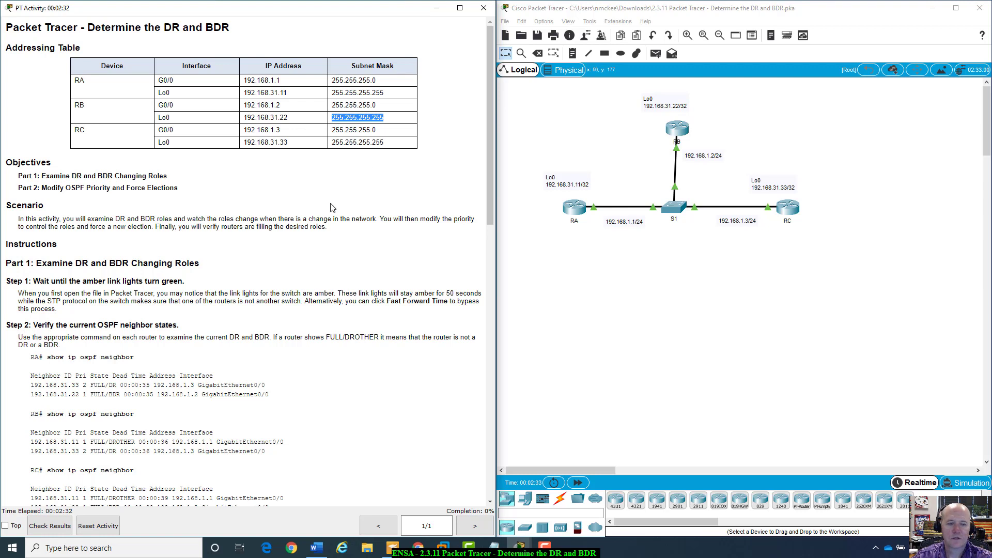
{"action": "scroll", "coordinate": [327, 210], "scroll_direction": "down", "scroll_amount": 1}
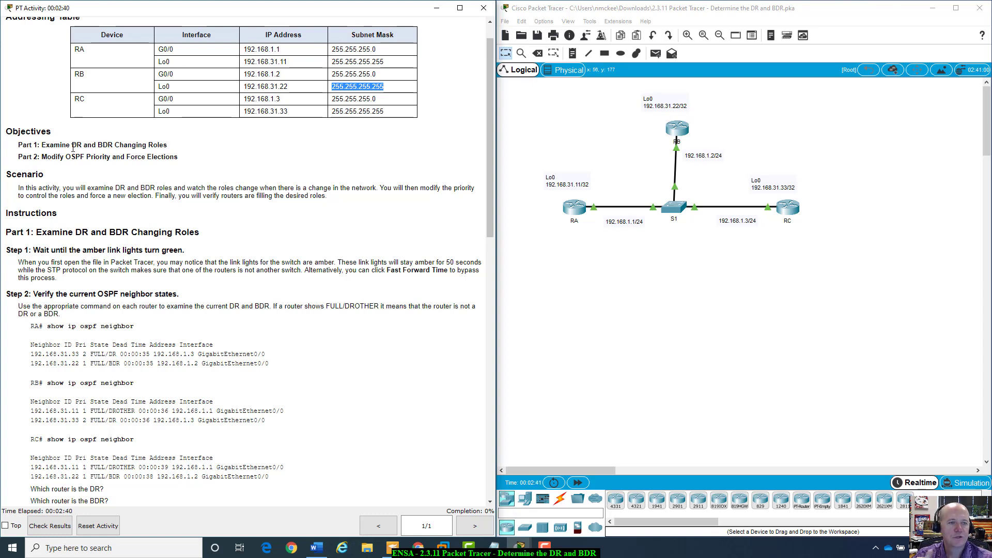
{"action": "scroll", "coordinate": [105, 141], "scroll_direction": "down", "scroll_amount": 2}
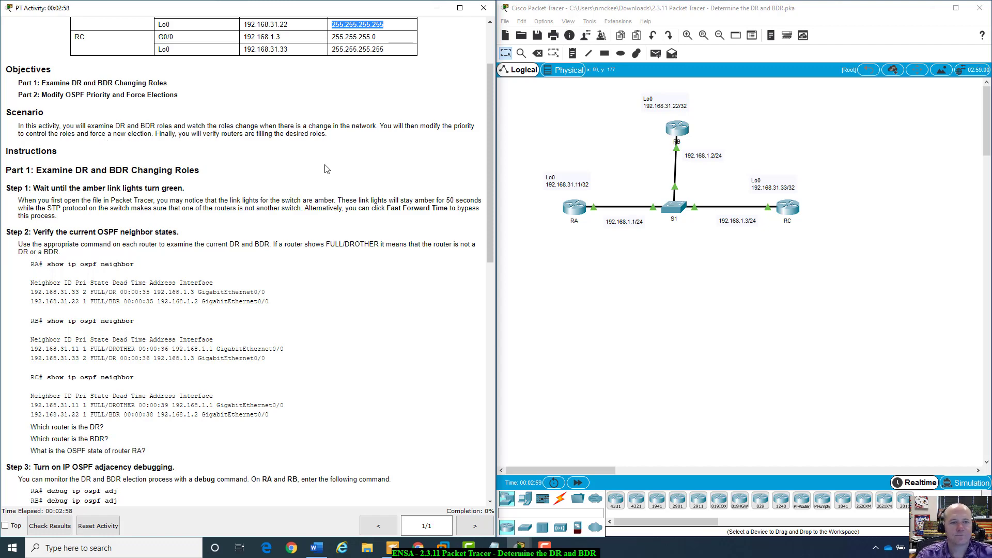
{"action": "scroll", "coordinate": [331, 166], "scroll_direction": "down", "scroll_amount": 1}
{"action": "scroll", "coordinate": [331, 166], "scroll_direction": "down", "scroll_amount": 2}
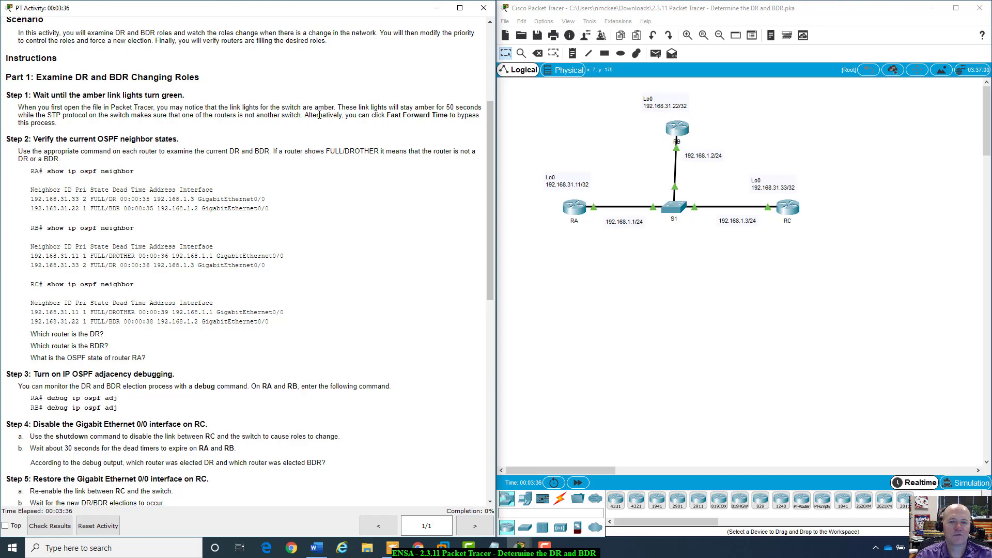
{"action": "left_click", "coordinate": [579, 483]}
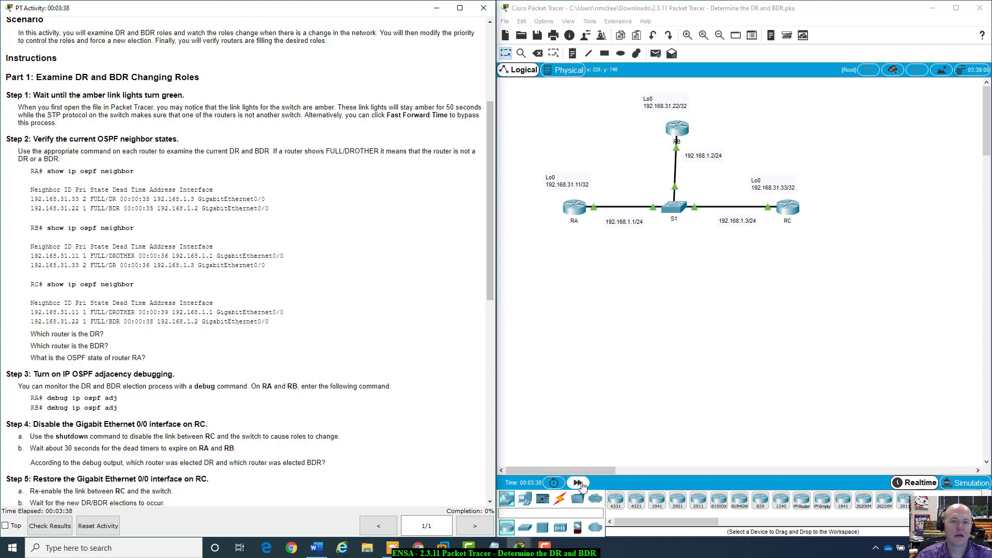
{"action": "left_click", "coordinate": [579, 483]}
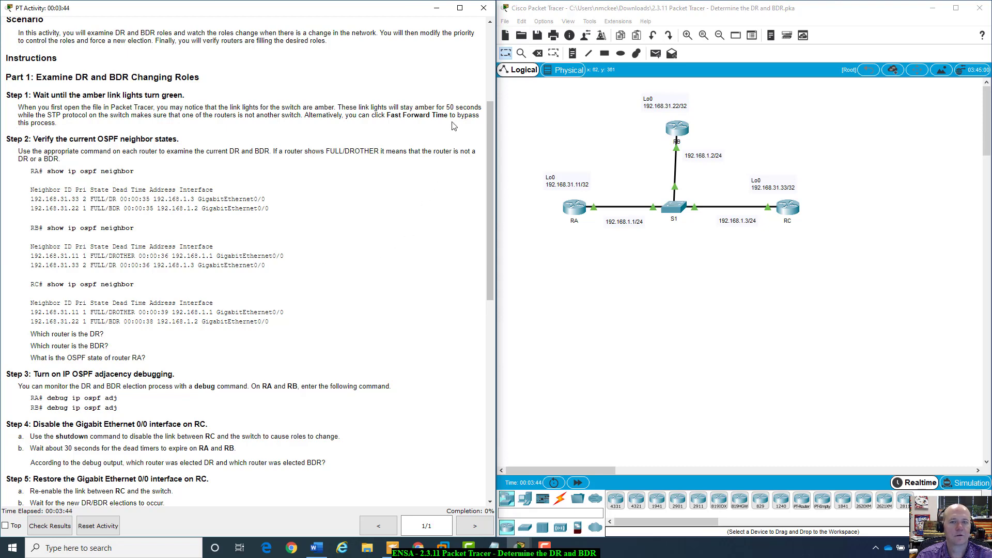
{"action": "left_click_drag", "start_coordinate": [457, 116], "coordinate": [56, 140]}
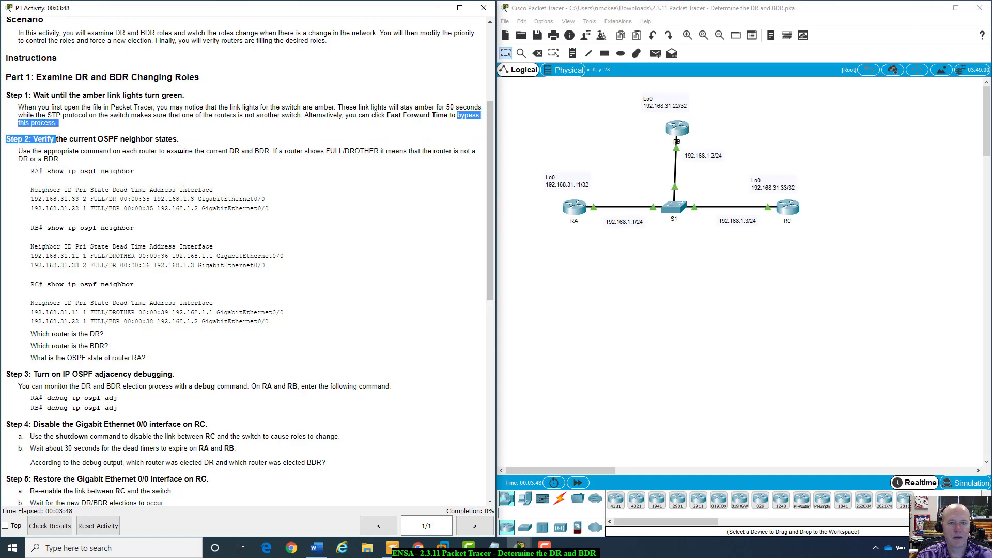
{"action": "left_click_drag", "start_coordinate": [178, 151], "coordinate": [184, 151]}
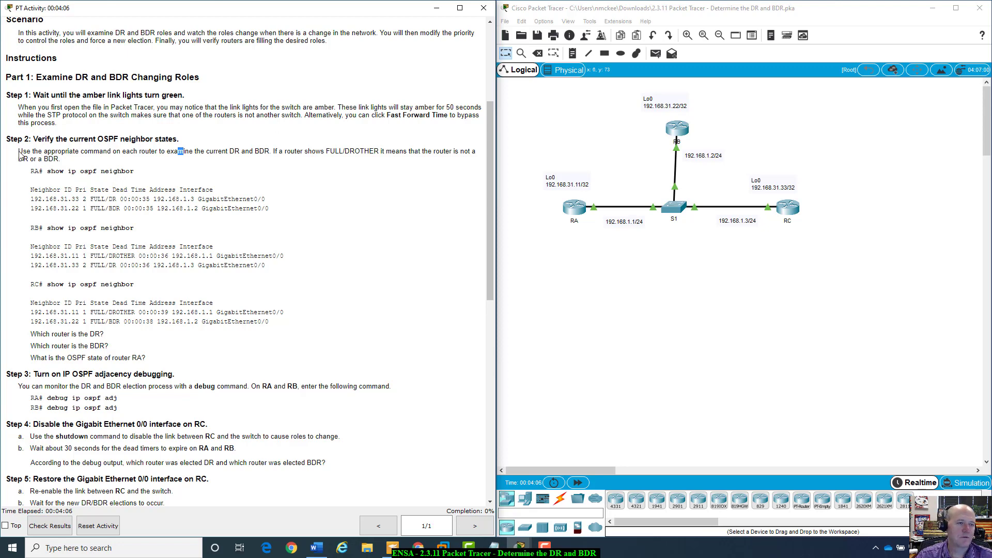
{"action": "left_click_drag", "start_coordinate": [18, 151], "coordinate": [74, 160]}
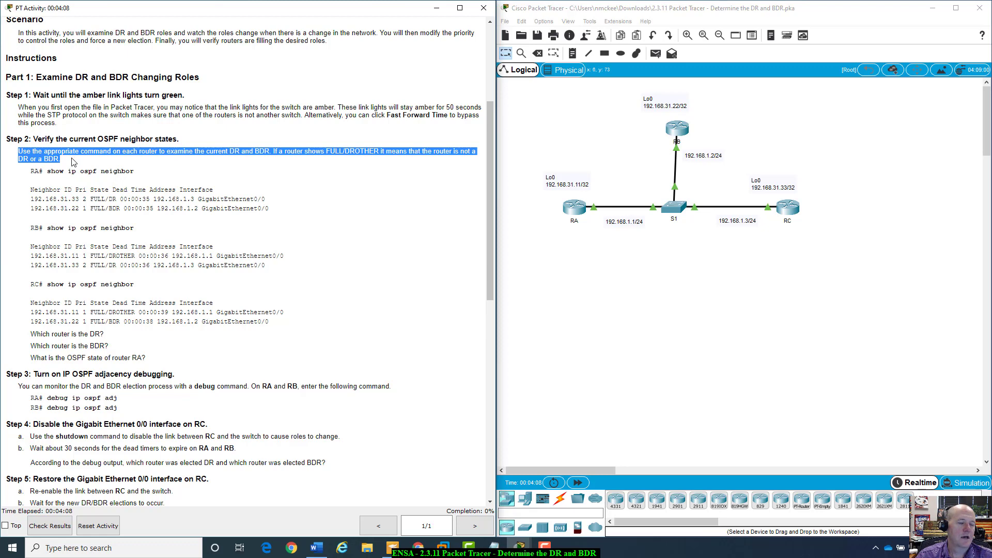
{"action": "left_click", "coordinate": [73, 162]}
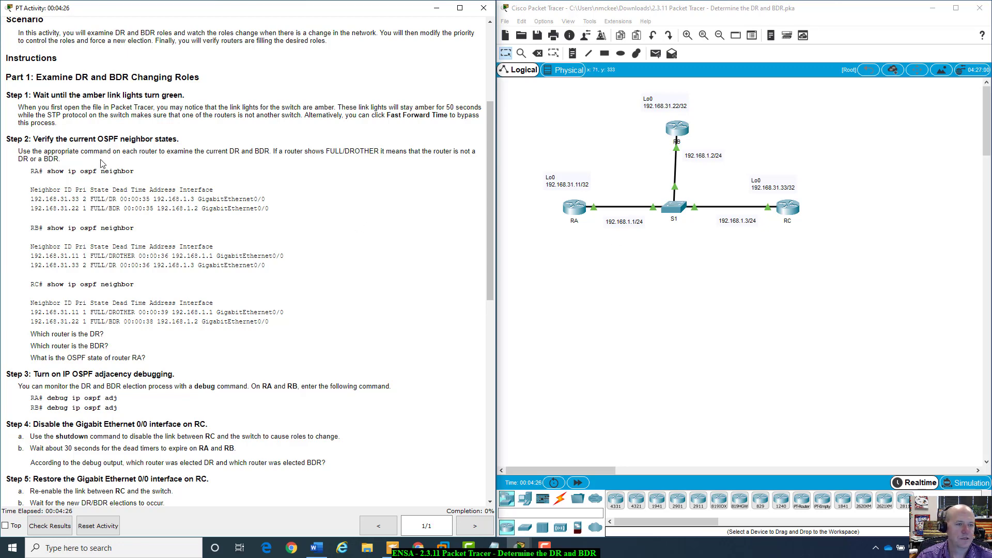
{"action": "scroll", "coordinate": [38, 169], "scroll_direction": "down", "scroll_amount": 1}
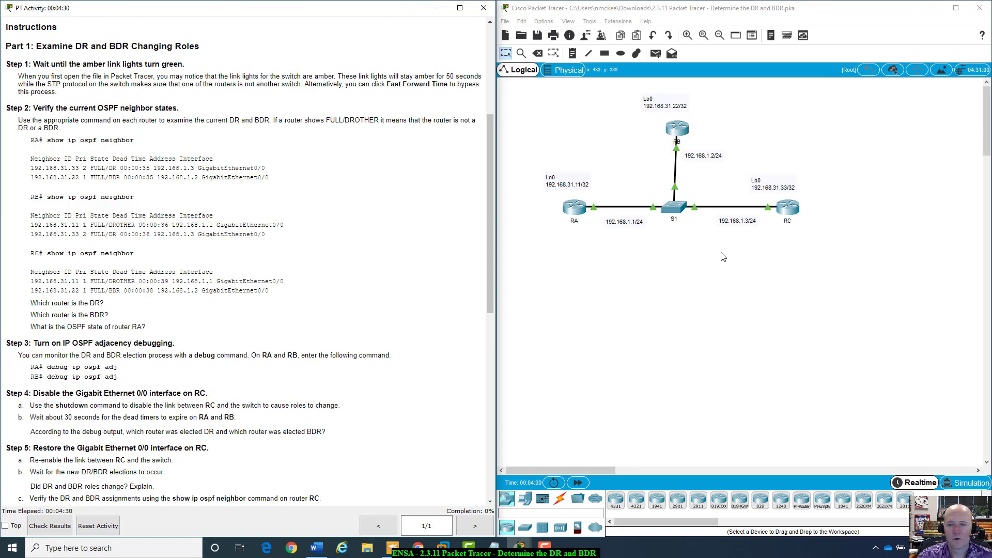
Open router RA's command line interface and enter privileged EXEC mode with the enable command.
{"action": "left_click", "coordinate": [580, 208]}
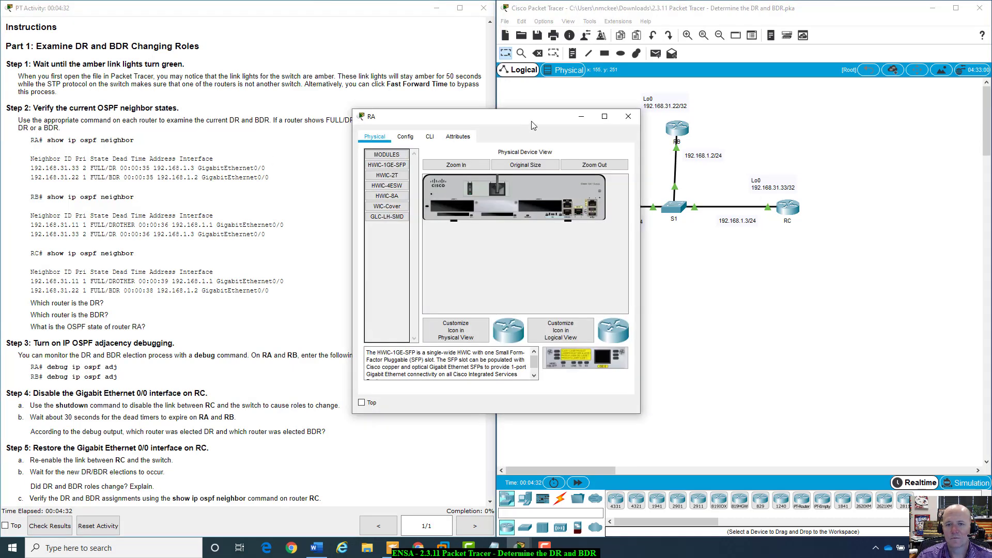
{"action": "left_click_drag", "start_coordinate": [531, 121], "coordinate": [732, 186]}
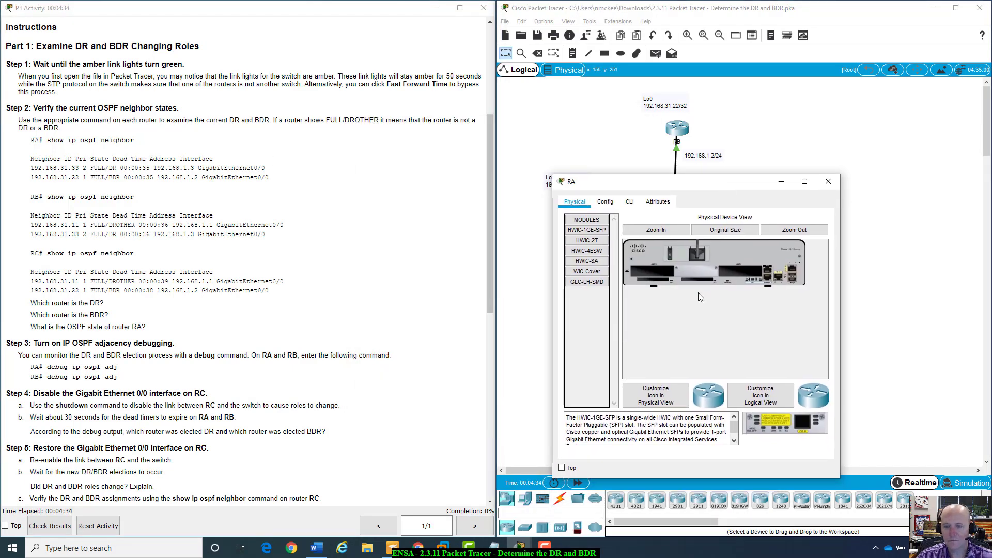
{"action": "left_click", "coordinate": [697, 254]}
{"action": "left_click", "coordinate": [772, 289]}
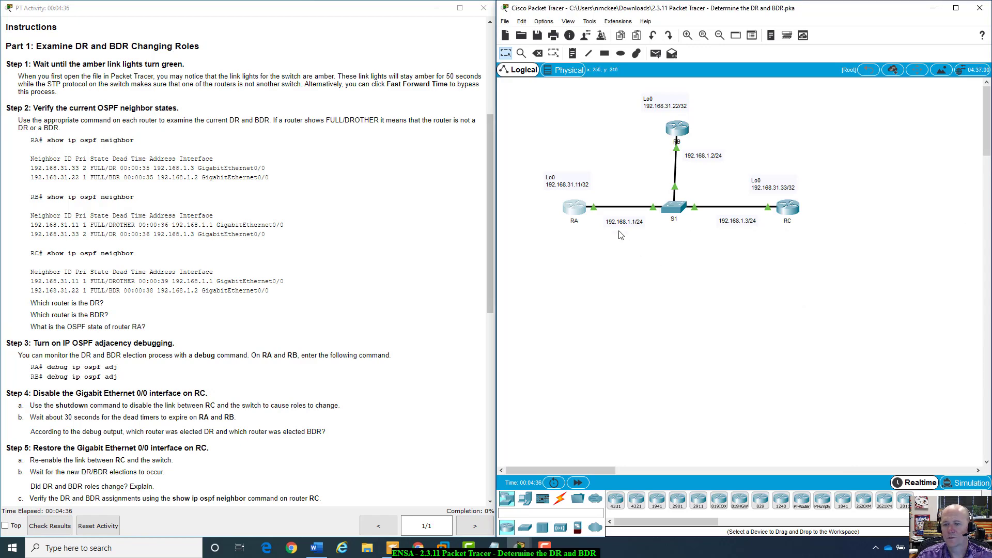
{"action": "left_click", "coordinate": [574, 208]}
{"action": "left_click", "coordinate": [630, 201]}
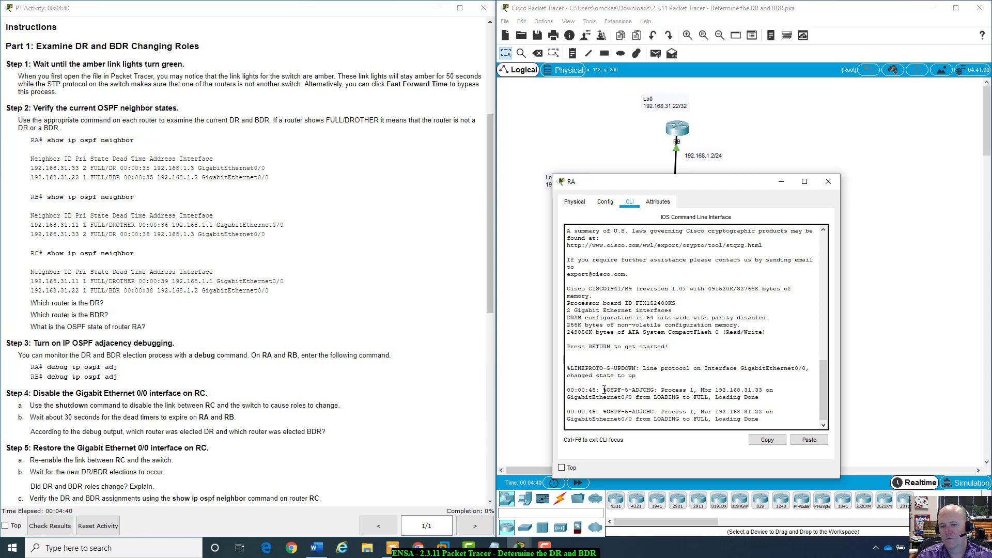
{"action": "left_click_drag", "start_coordinate": [605, 390], "coordinate": [782, 422]}
{"action": "left_click", "coordinate": [782, 421]}
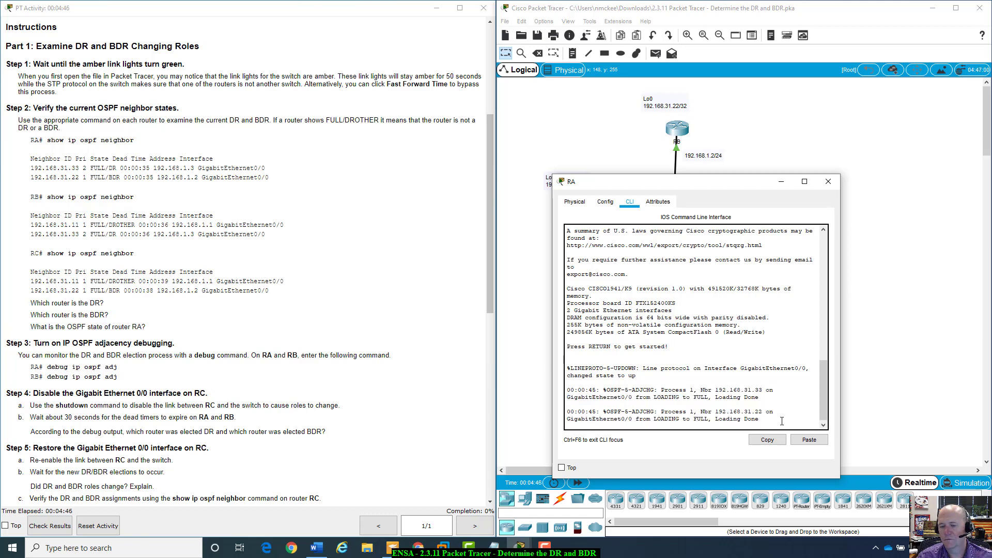
{"action": "key", "text": "Return"}
{"action": "type", "text": "enable"}
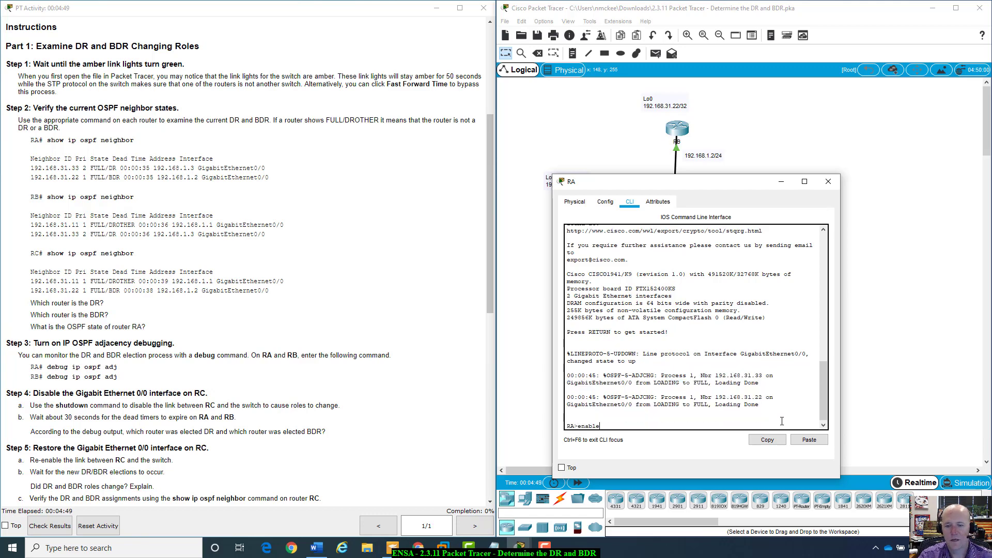
{"action": "key", "text": "Return"}
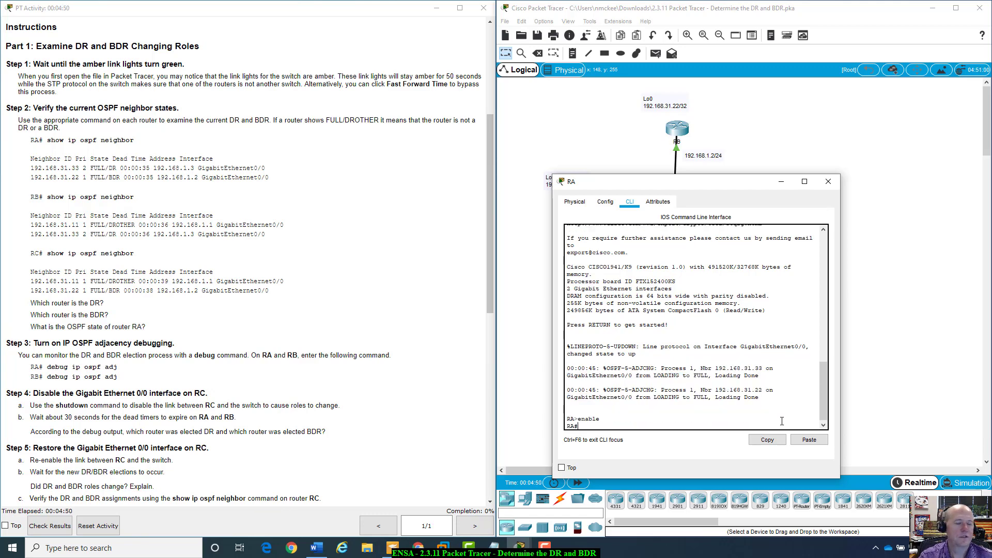
Run show ip ospf neighbor on router RA to list its OSPF neighbors and their DR/BDR states.
{"action": "type", "text": "show p"}
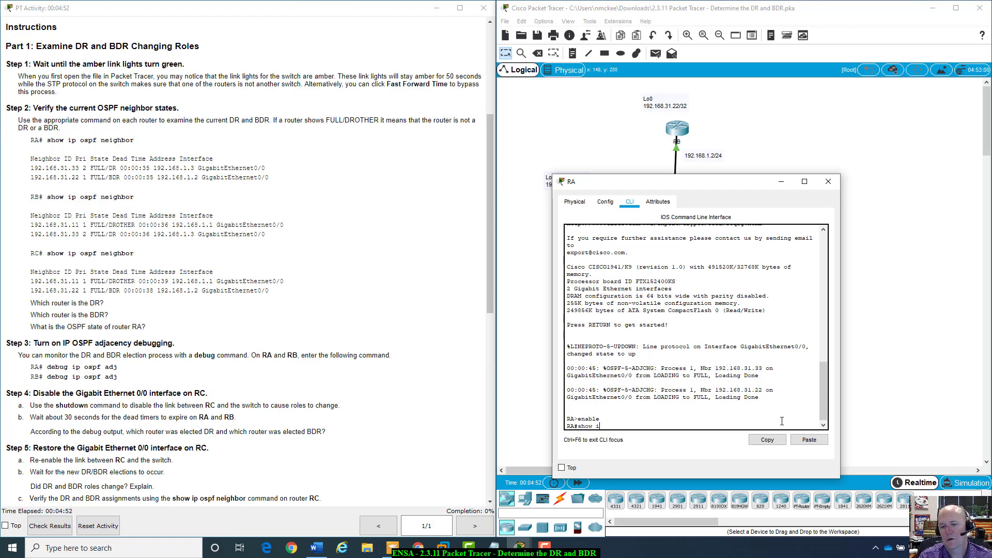
{"action": "type", "text": "p ospf"}
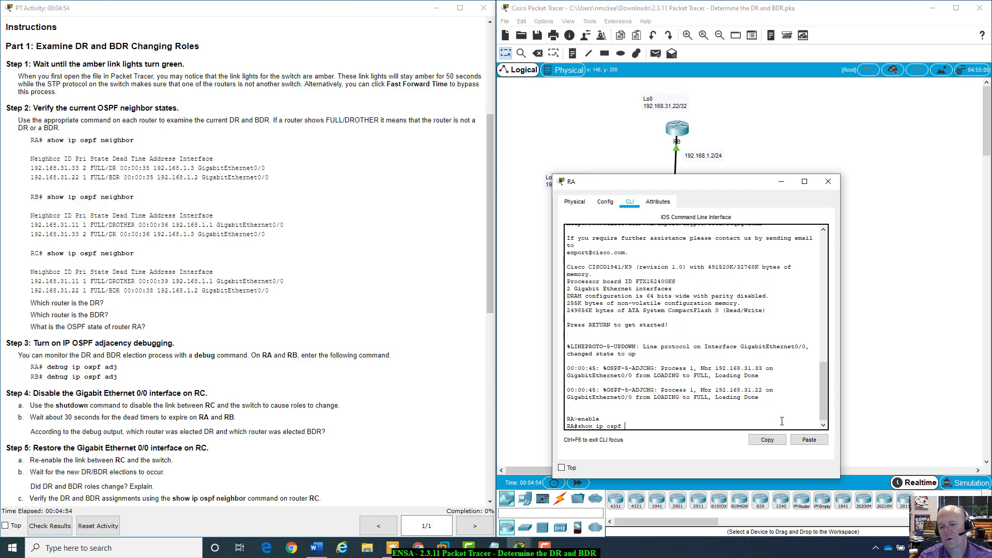
{"action": "type", "text": " ne"}
{"action": "key", "text": "Tab"}
{"action": "key", "text": "Return"}
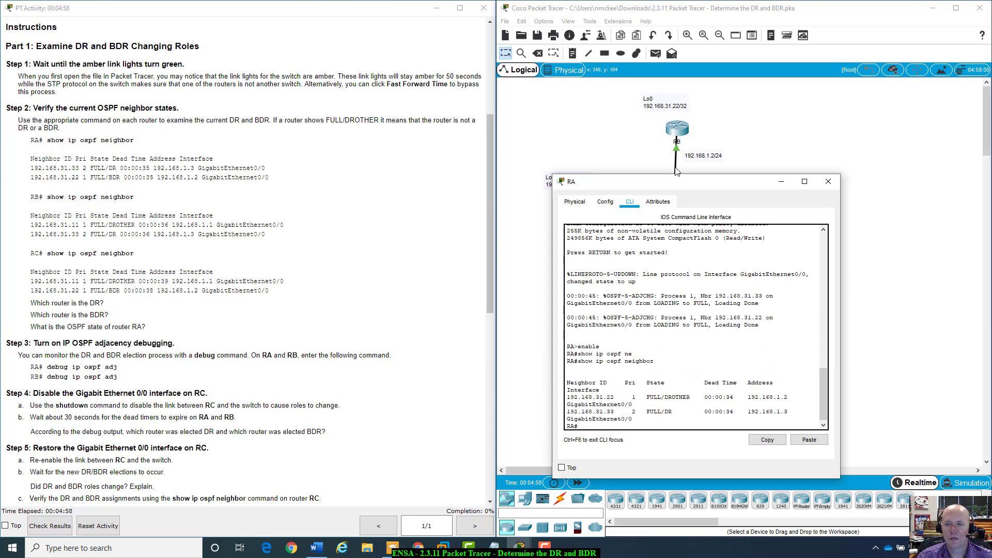
Compare RA's OSPF neighbor output with the sample RA output in the Step 2 instructions, keeping the topology in view.
{"action": "left_click_drag", "start_coordinate": [671, 186], "coordinate": [647, 248]}
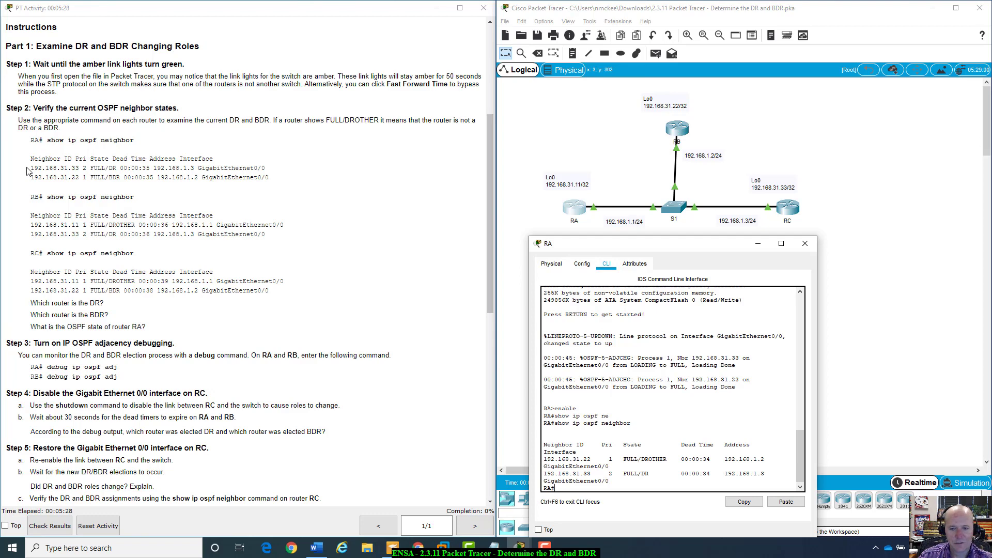
{"action": "left_click_drag", "start_coordinate": [30, 169], "coordinate": [64, 168]}
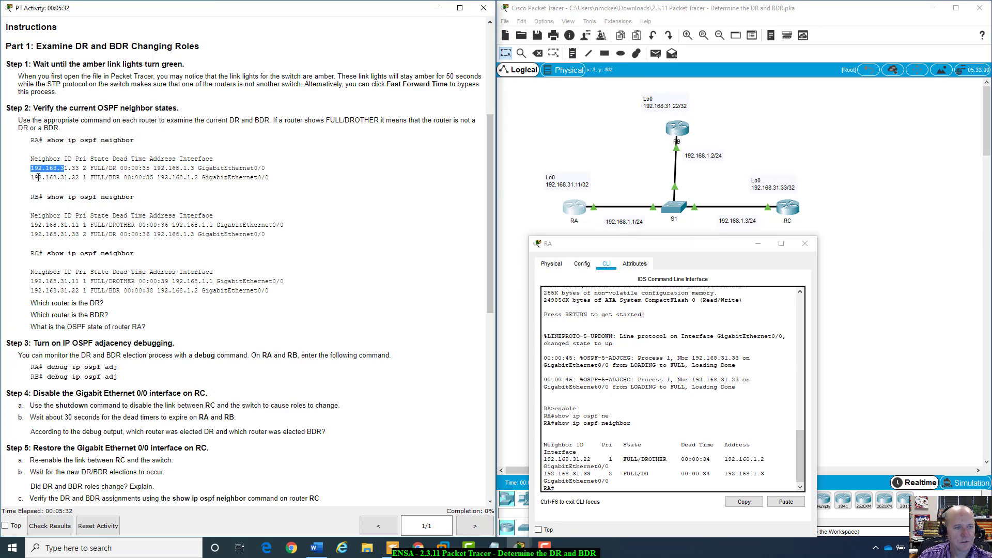
{"action": "left_click_drag", "start_coordinate": [32, 177], "coordinate": [120, 178]}
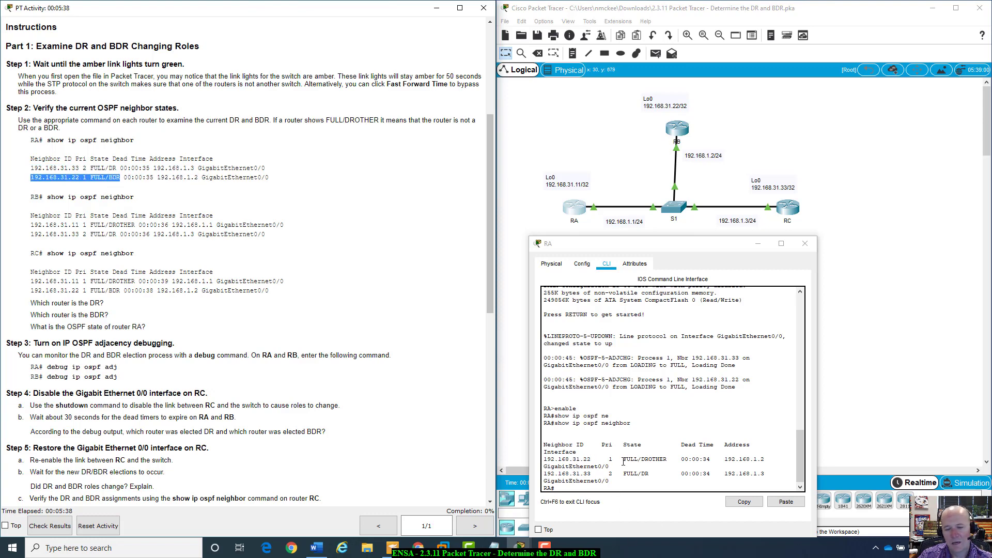
{"action": "left_click_drag", "start_coordinate": [623, 459], "coordinate": [667, 459]}
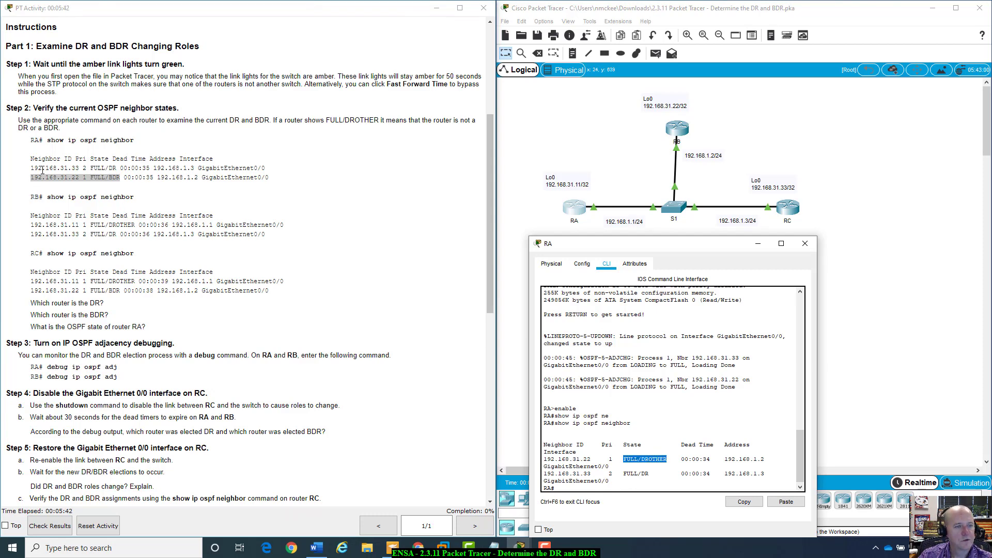
{"action": "left_click_drag", "start_coordinate": [31, 168], "coordinate": [88, 169]}
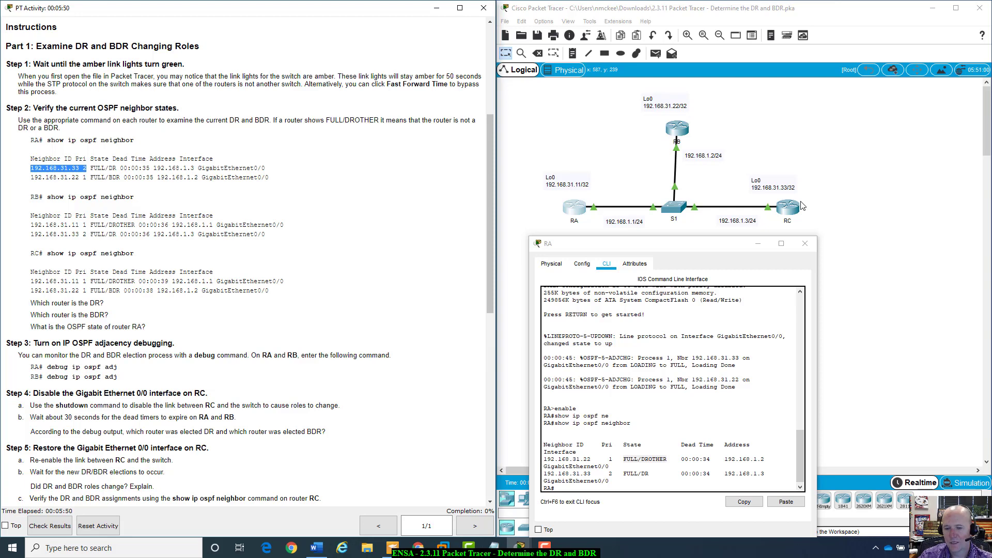
{"action": "left_click_drag", "start_coordinate": [702, 245], "coordinate": [689, 252]}
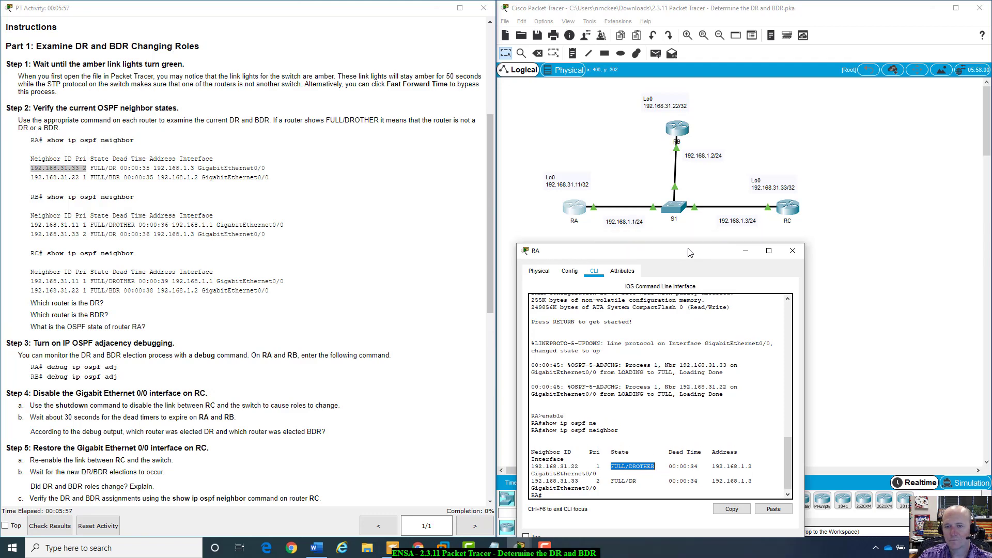
Open router RB's command line interface and enter privileged EXEC mode with the enable command.
{"action": "left_click", "coordinate": [688, 133]}
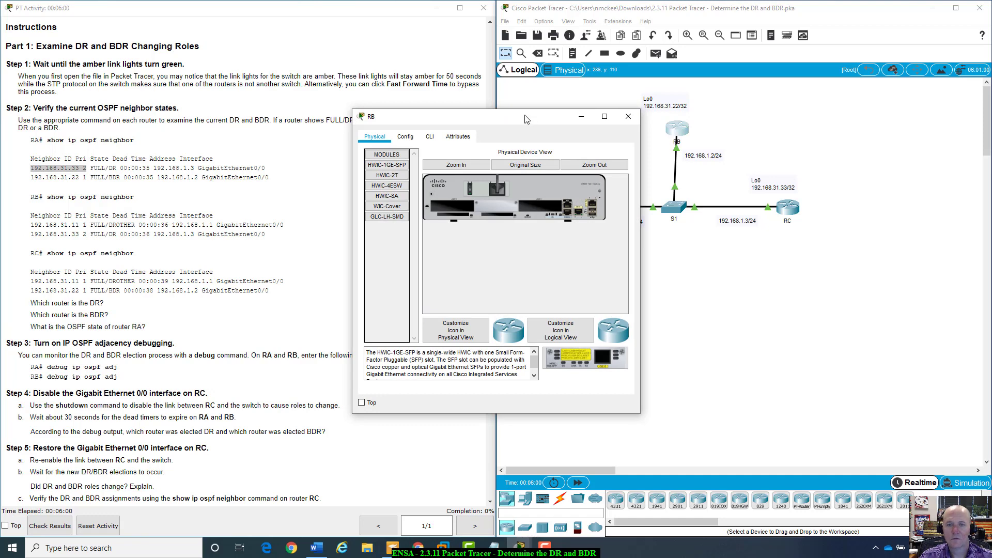
{"action": "left_click_drag", "start_coordinate": [526, 118], "coordinate": [704, 144]}
{"action": "left_click", "coordinate": [609, 162]}
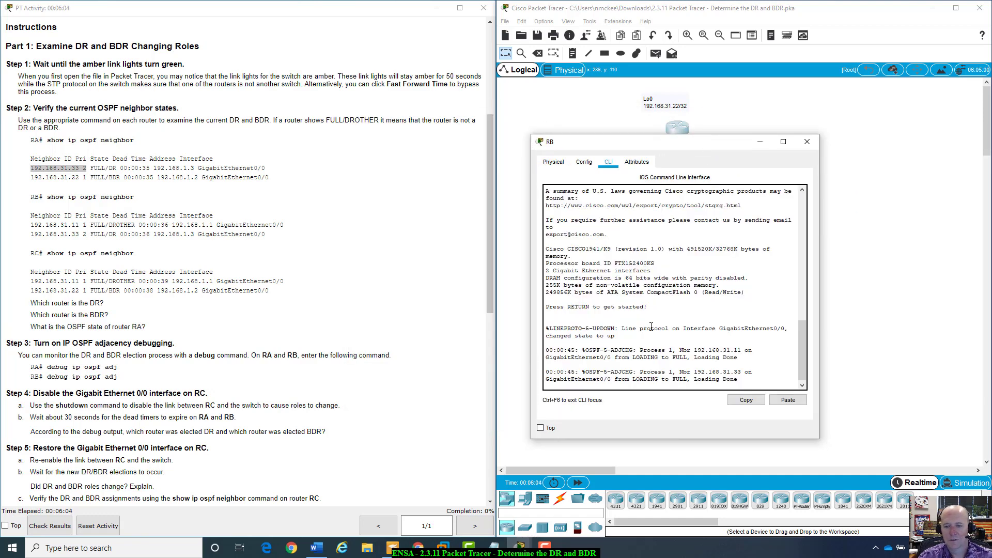
{"action": "key", "text": "Return"}
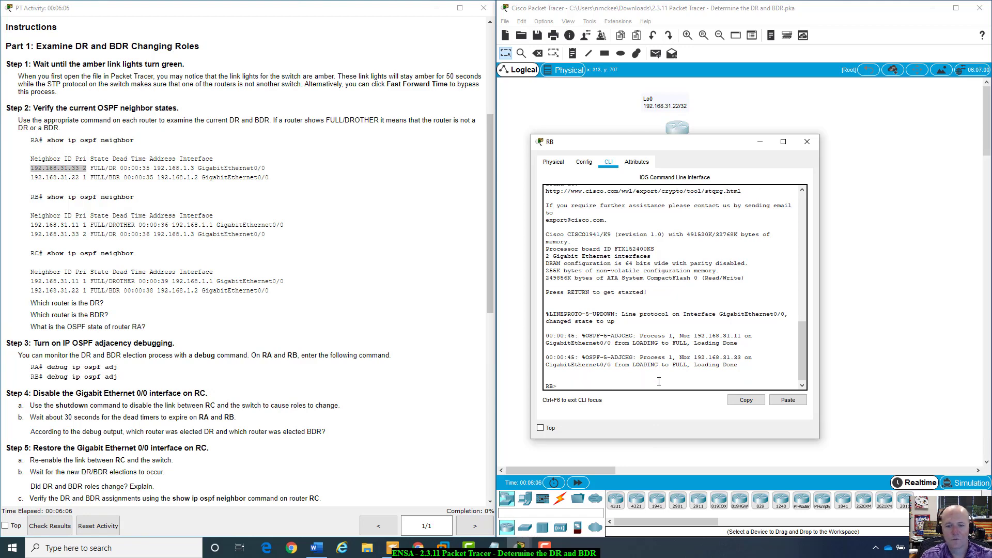
{"action": "type", "text": "enable"}
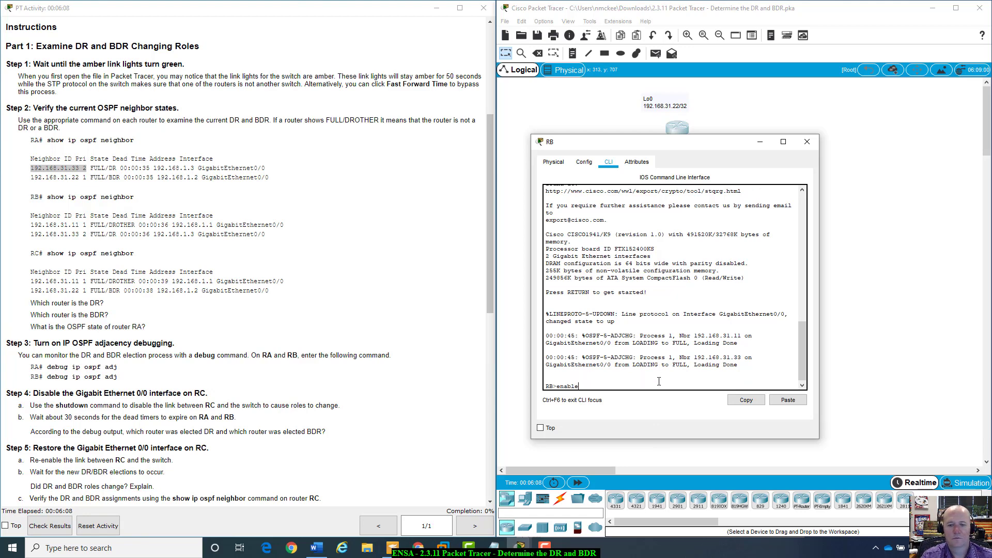
{"action": "key", "text": "Return"}
Run show ip ospf neighbor on router RB to list its OSPF neighbors and their DR/BDR states.
{"action": "type", "text": "show ip"}
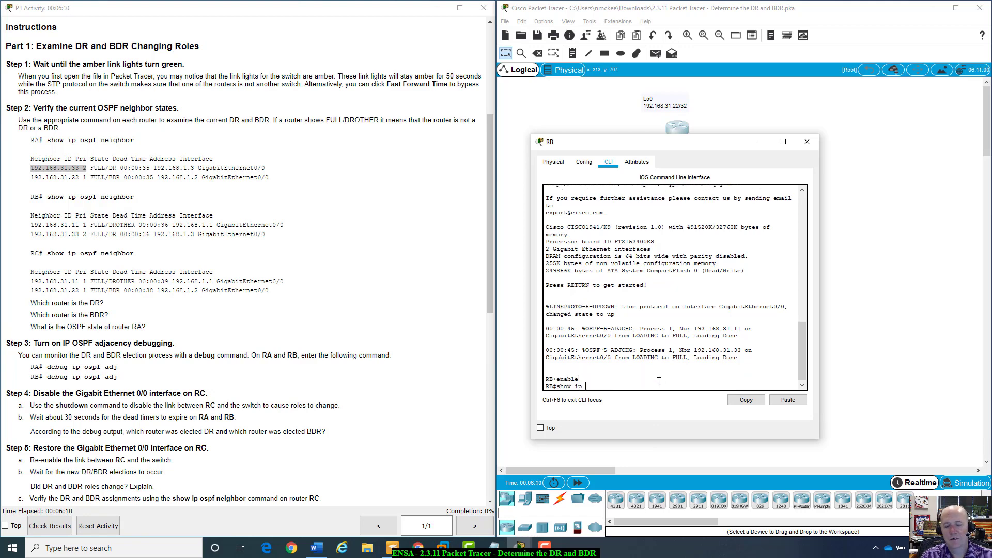
{"action": "type", "text": " ospf "}
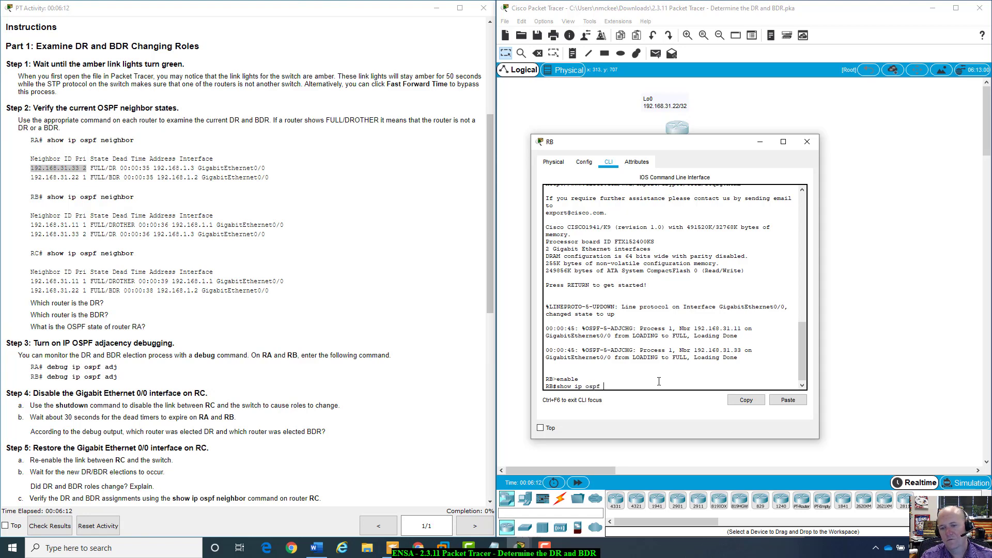
{"action": "type", "text": "nei"}
{"action": "key", "text": "Tab"}
{"action": "key", "text": "Return"}
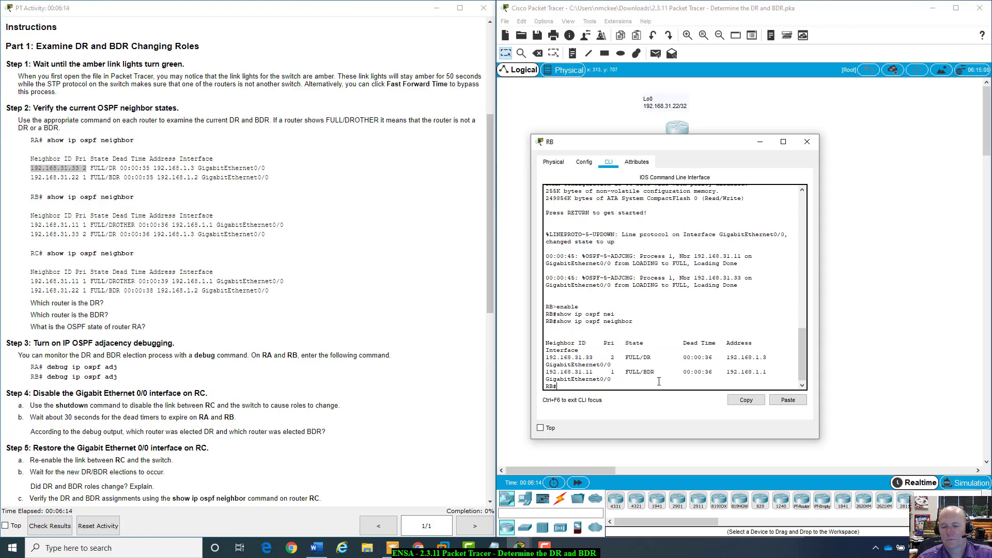
Compare the OSPF neighbor outputs of RB and RA side by side, keeping the topology in view.
{"action": "left_click_drag", "start_coordinate": [677, 143], "coordinate": [679, 250]}
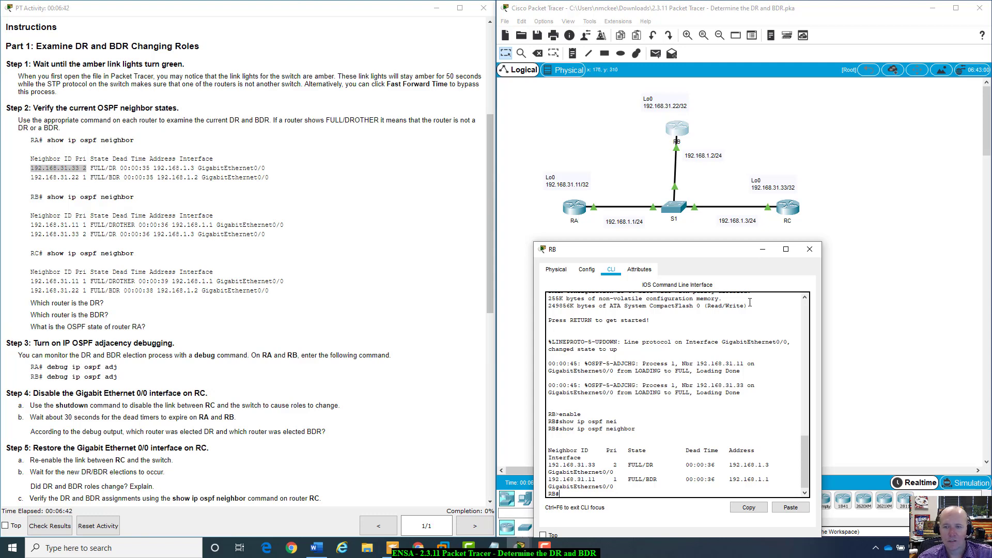
{"action": "left_click_drag", "start_coordinate": [734, 252], "coordinate": [419, 201]}
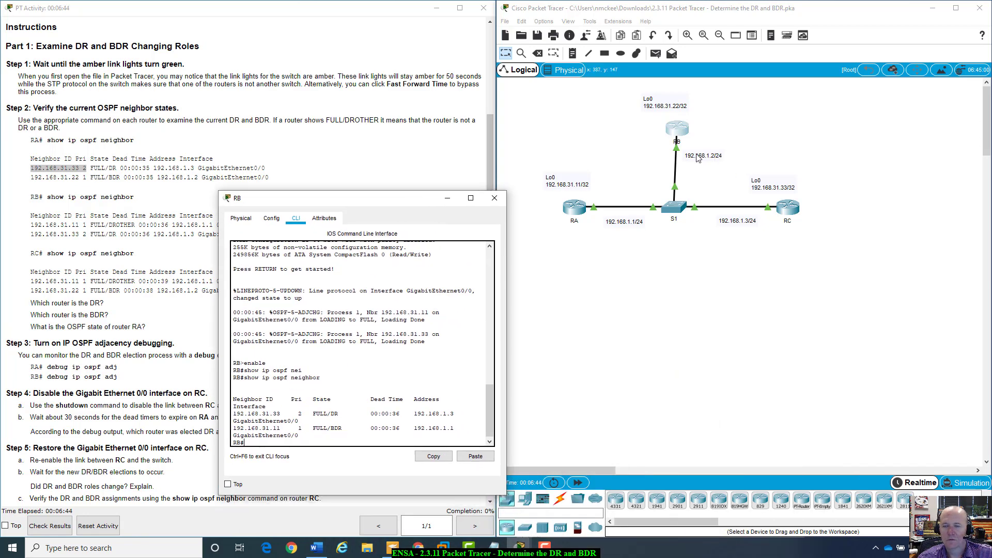
{"action": "left_click", "coordinate": [574, 209]}
{"action": "left_click_drag", "start_coordinate": [647, 250], "coordinate": [687, 205]}
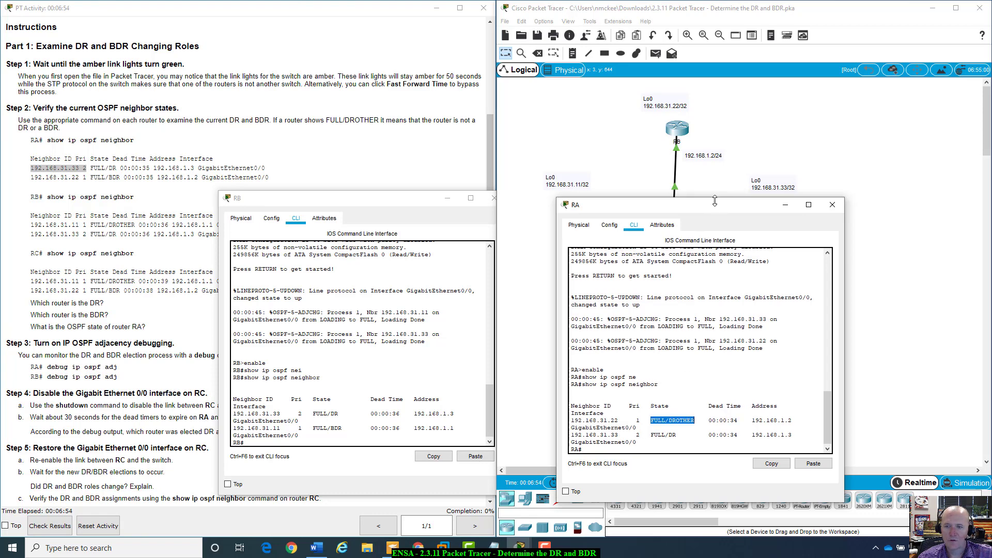
{"action": "left_click_drag", "start_coordinate": [716, 210], "coordinate": [750, 270]}
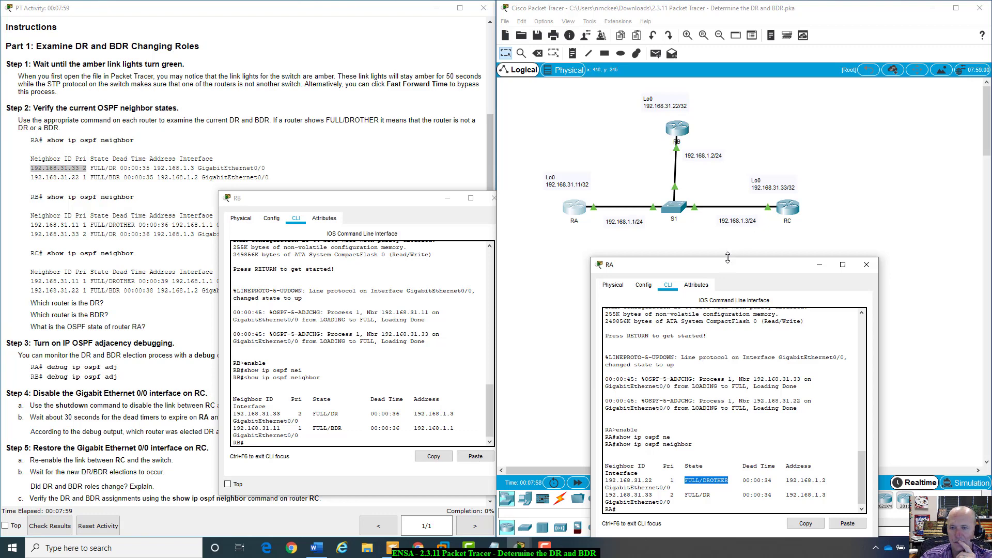
{"action": "left_click_drag", "start_coordinate": [714, 265], "coordinate": [758, 256]}
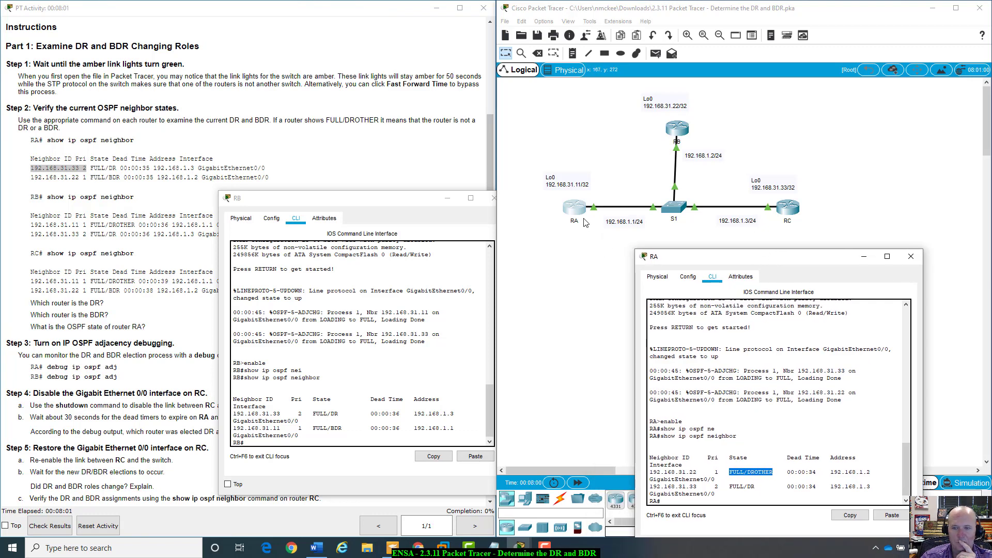
Open router RC's command line interface and enter privileged EXEC mode with the enable command.
{"action": "left_click", "coordinate": [795, 209]}
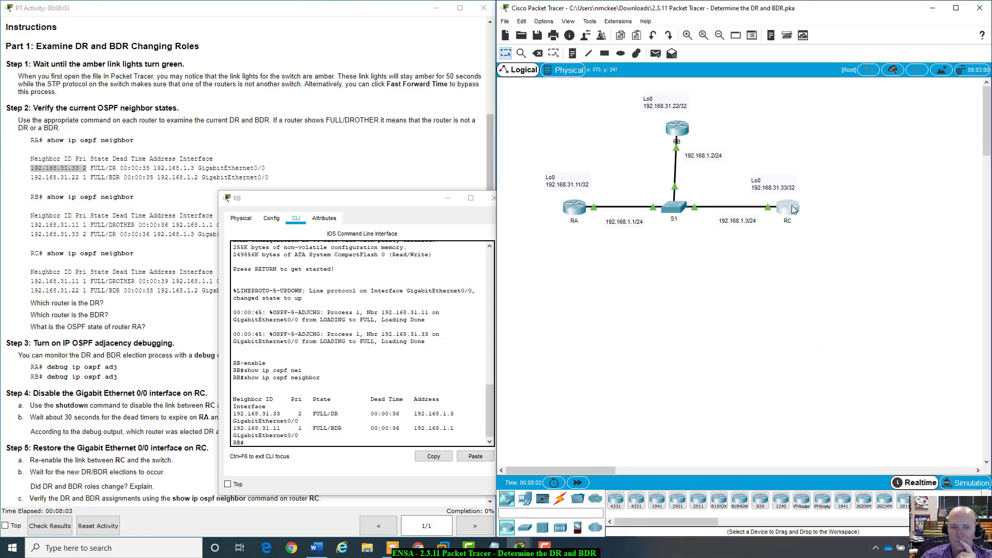
{"action": "left_click", "coordinate": [430, 137]}
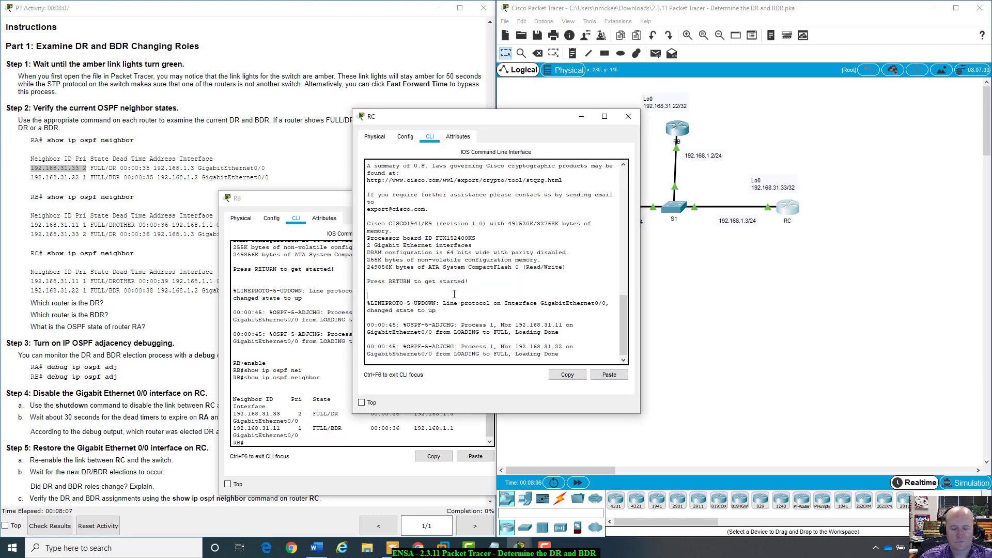
{"action": "key", "text": "Return"}
{"action": "type", "text": "enabe"}
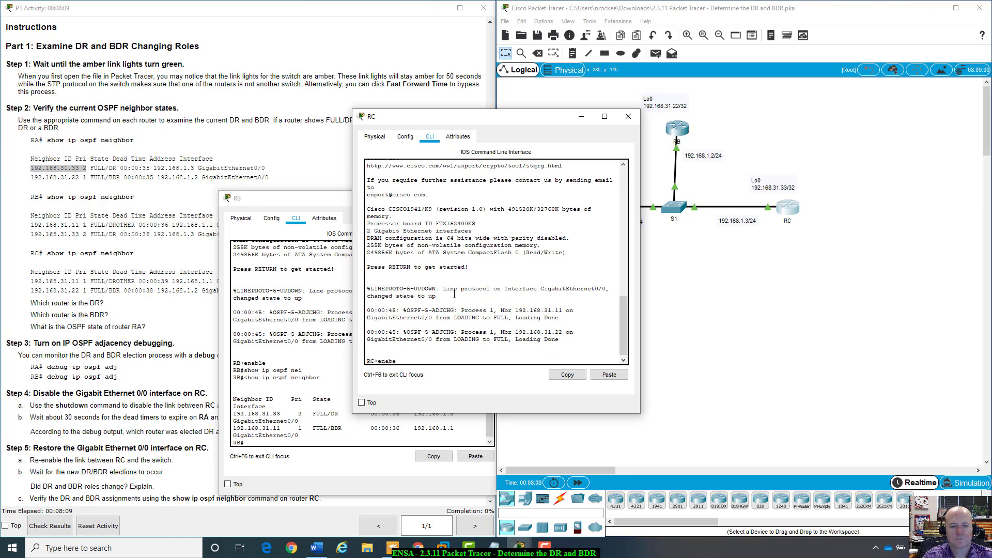
{"action": "key", "text": "BackSpace"}
{"action": "type", "text": "l"}
{"action": "key", "text": "Return"}
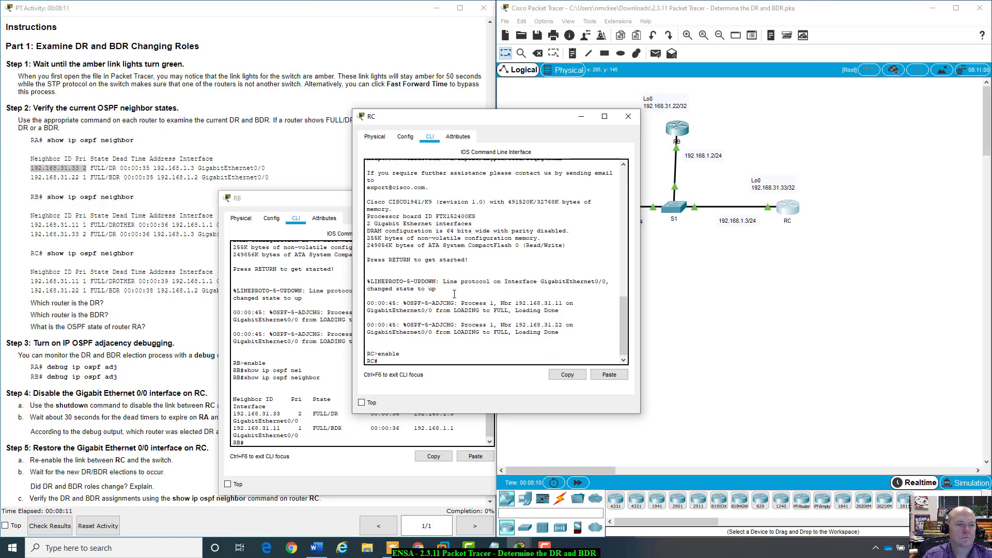
Run show ip ospf neighbor on router RC to list its OSPF neighbors and their DR/BDR states.
{"action": "type", "text": "show ip ospf"}
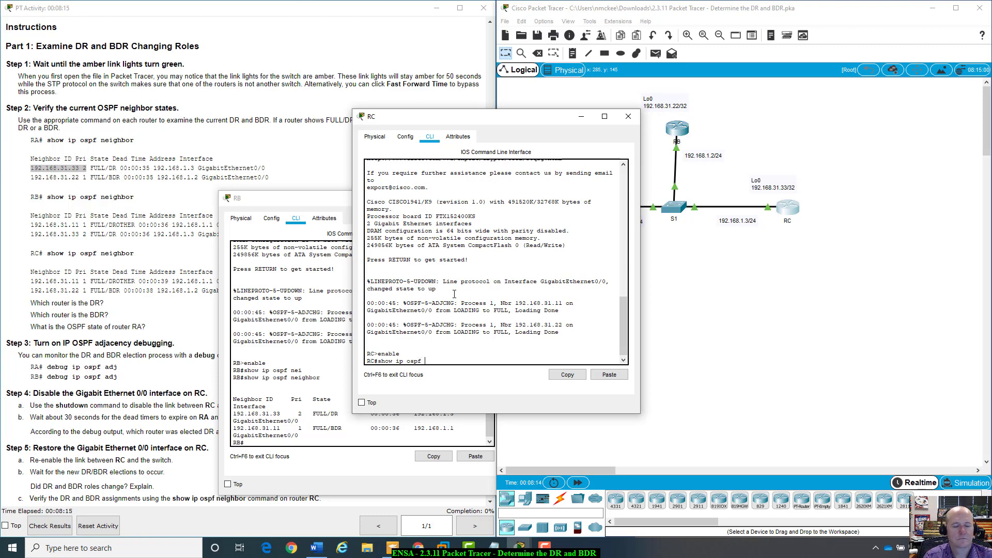
{"action": "type", "text": " n"}
{"action": "key", "text": "Tab"}
{"action": "key", "text": "Return"}
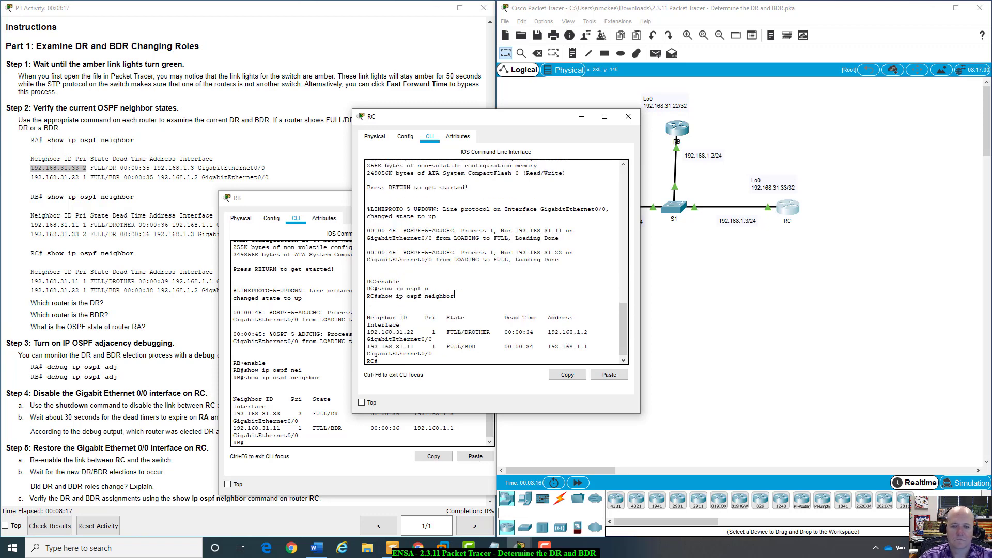
{"action": "left_click_drag", "start_coordinate": [496, 117], "coordinate": [351, 91]}
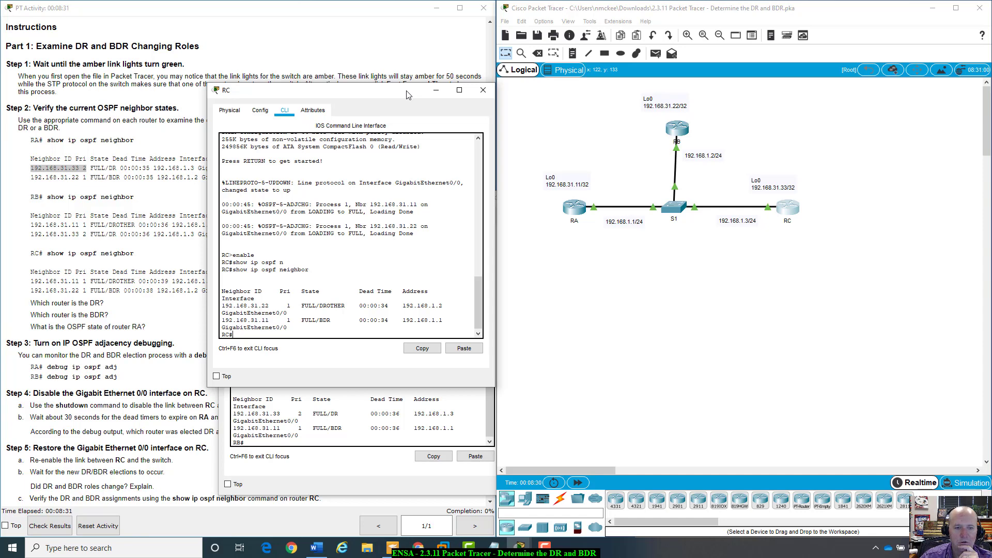
Return to RA's command line and examine the 192.168.31.22 entry in its OSPF neighbor output.
{"action": "left_click_drag", "start_coordinate": [407, 94], "coordinate": [724, 136]}
{"action": "left_click_drag", "start_coordinate": [395, 199], "coordinate": [755, 192]}
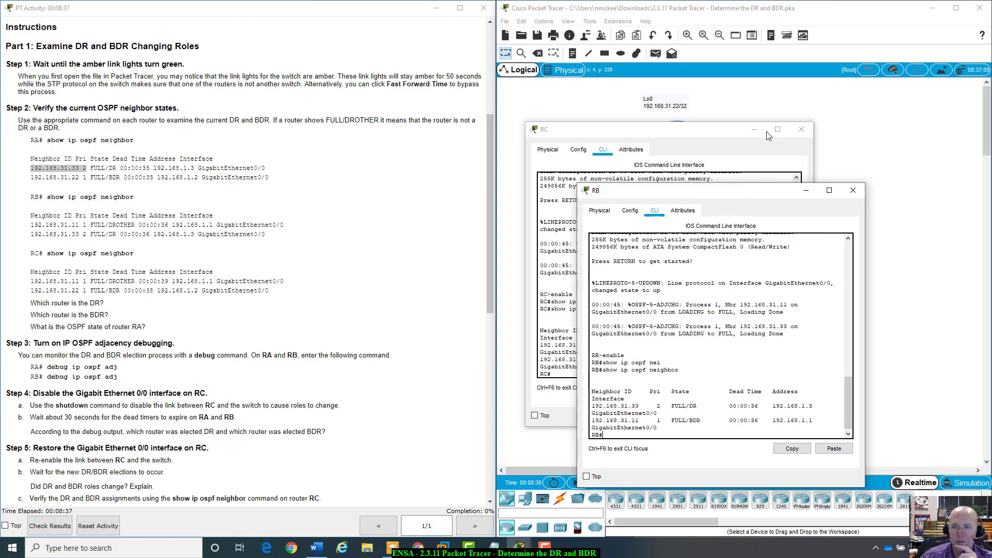
{"action": "left_click", "coordinate": [853, 149]}
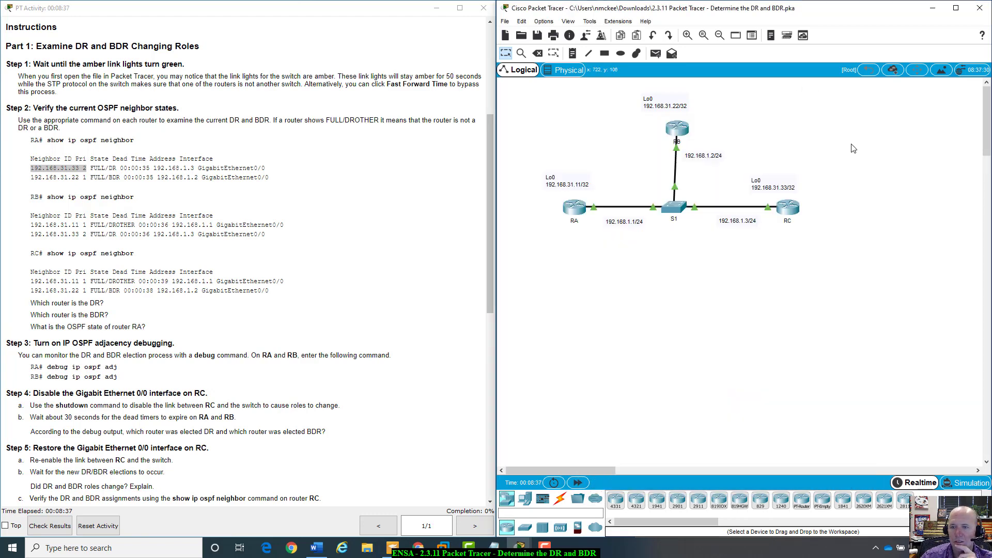
{"action": "left_click", "coordinate": [576, 209]}
{"action": "left_click_drag", "start_coordinate": [757, 261], "coordinate": [450, 97]}
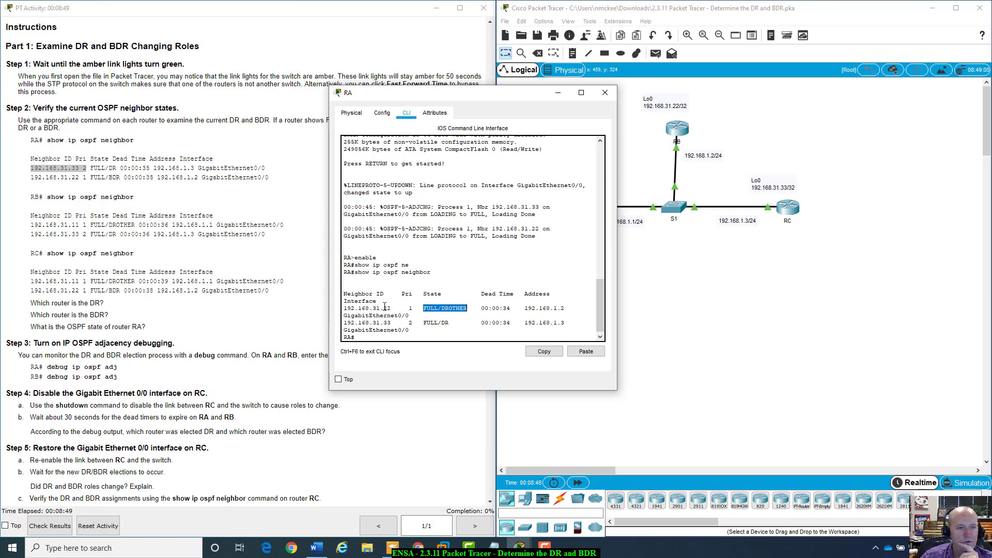
{"action": "left_click", "coordinate": [455, 309]}
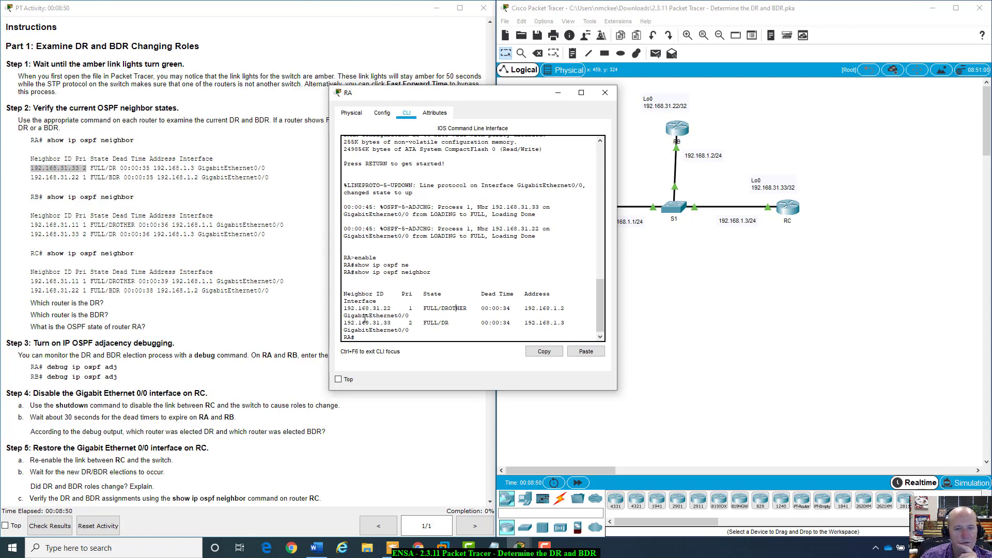
{"action": "left_click_drag", "start_coordinate": [344, 308], "coordinate": [576, 307]}
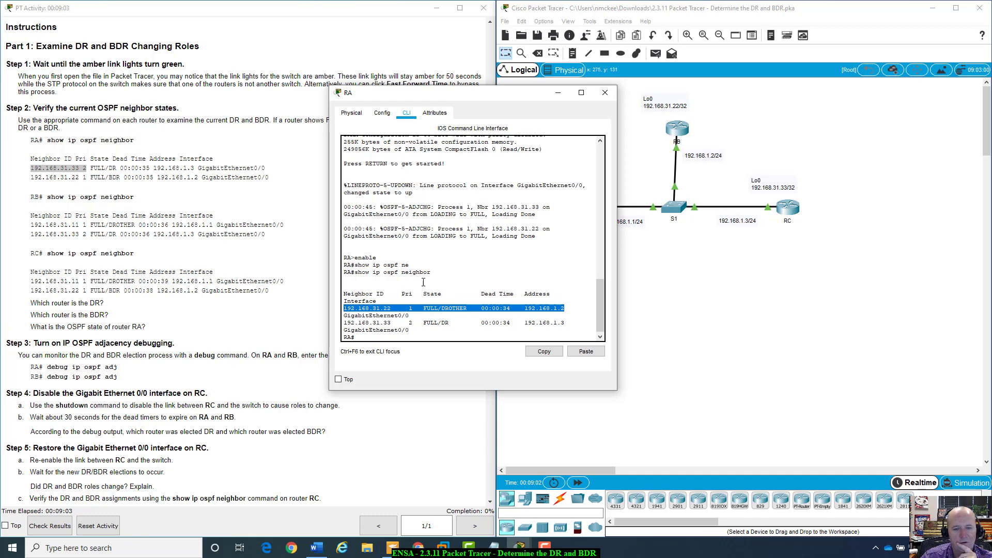
Bring up RB's command line again and check its OSPF neighbor states against the topology.
{"action": "left_click_drag", "start_coordinate": [538, 97], "coordinate": [646, 241]}
{"action": "left_click", "coordinate": [667, 233]}
{"action": "left_click", "coordinate": [677, 129]}
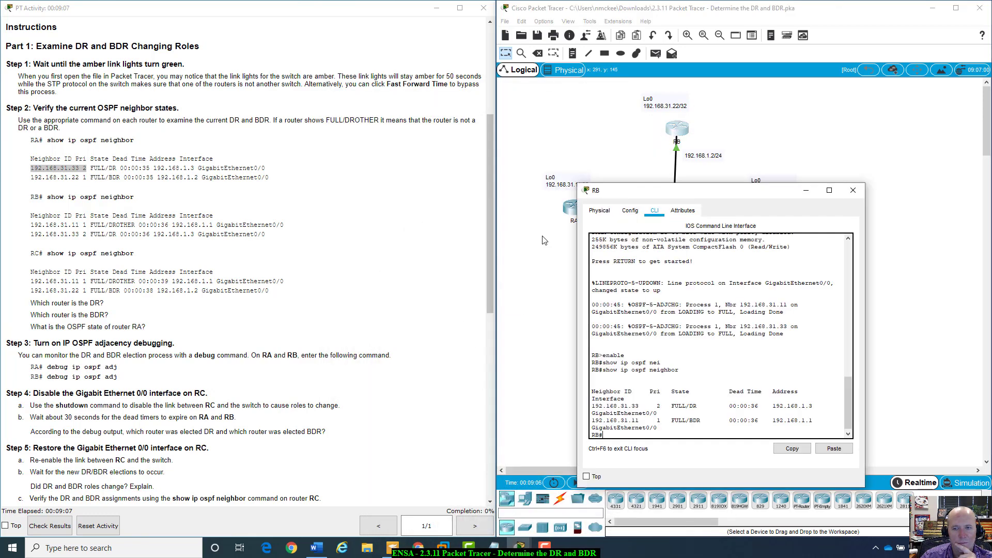
{"action": "left_click_drag", "start_coordinate": [636, 196], "coordinate": [371, 67]}
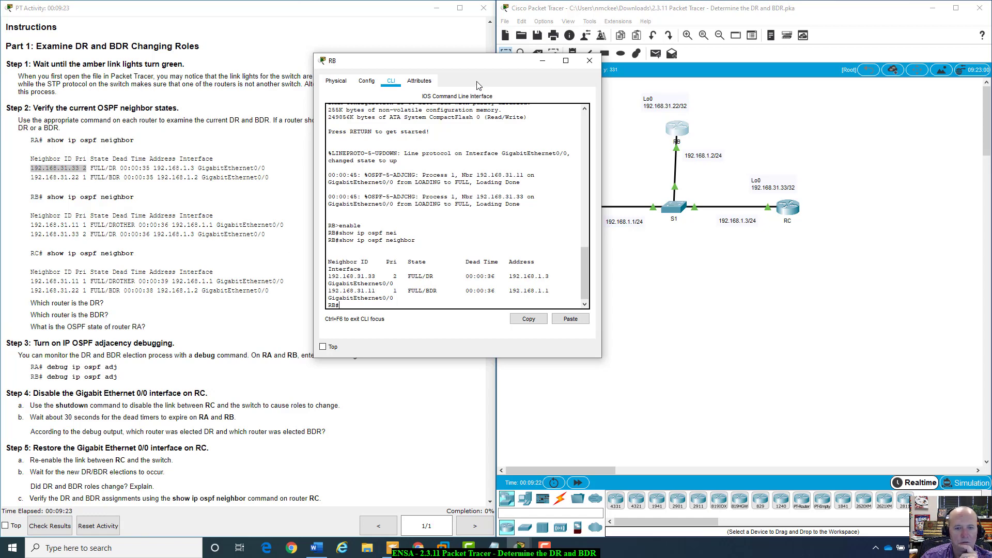
{"action": "left_click_drag", "start_coordinate": [480, 68], "coordinate": [690, 169]}
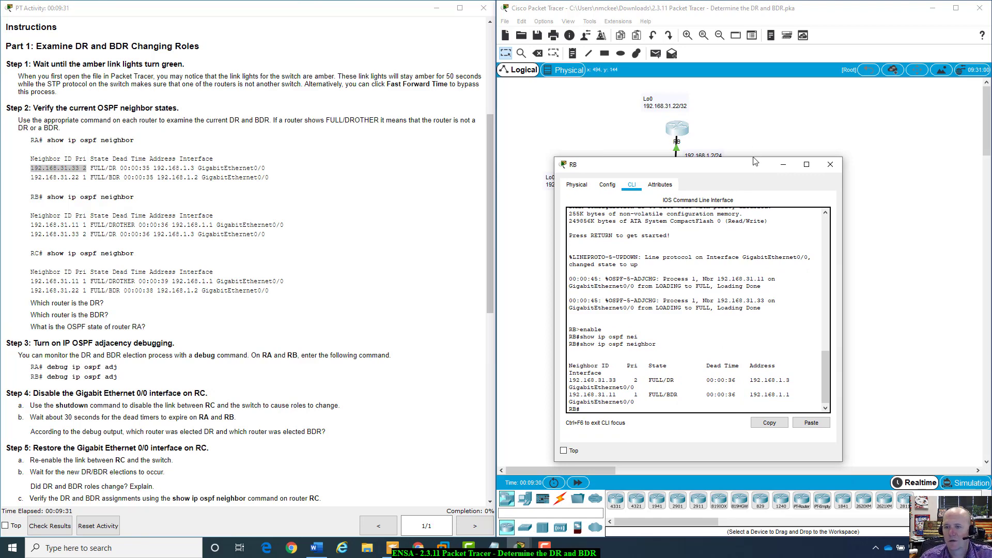
{"action": "left_click_drag", "start_coordinate": [756, 164], "coordinate": [753, 301]}
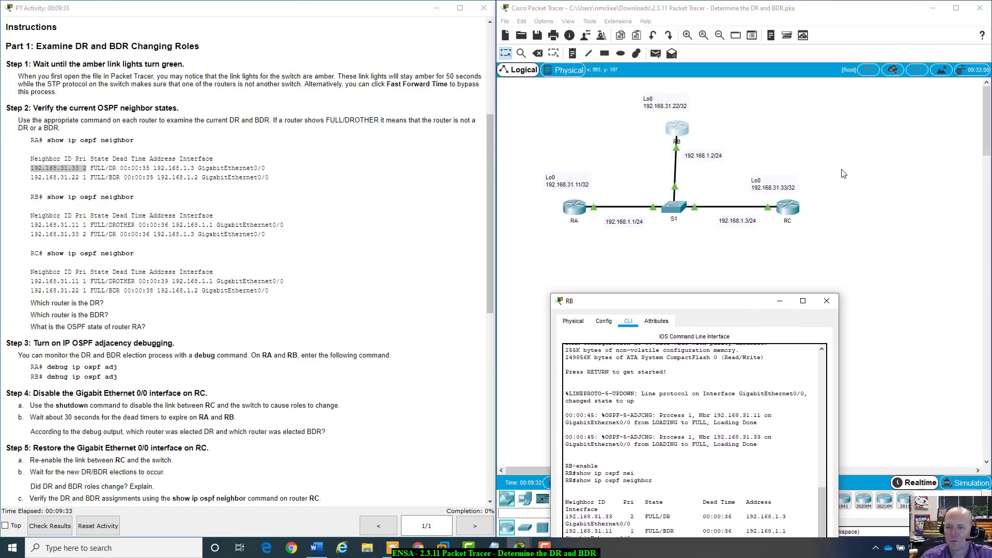
Compare RC's OSPF neighbor output with the DROTHER and BDR entries of the sample RC output in Step 2.
{"action": "left_click", "coordinate": [797, 214]}
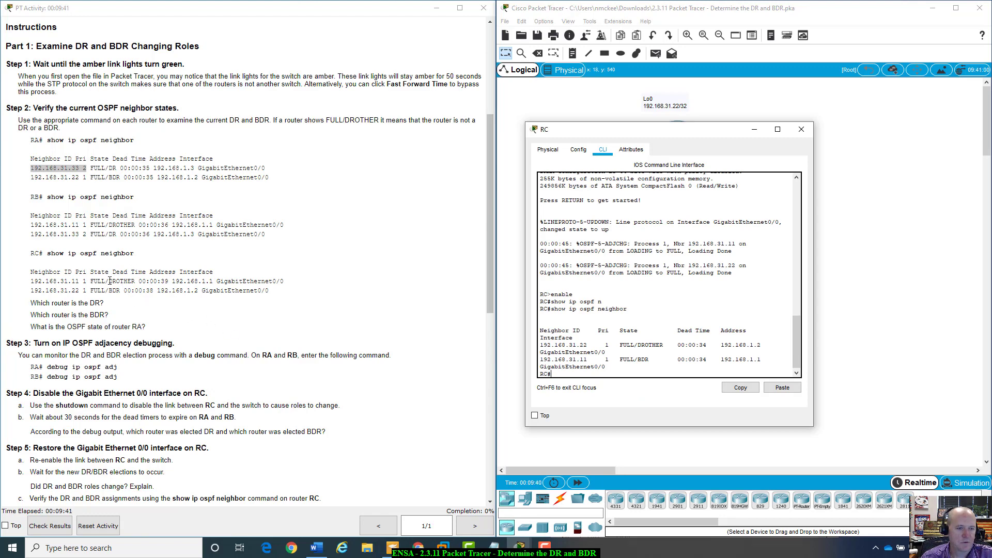
{"action": "left_click_drag", "start_coordinate": [109, 282], "coordinate": [154, 281]}
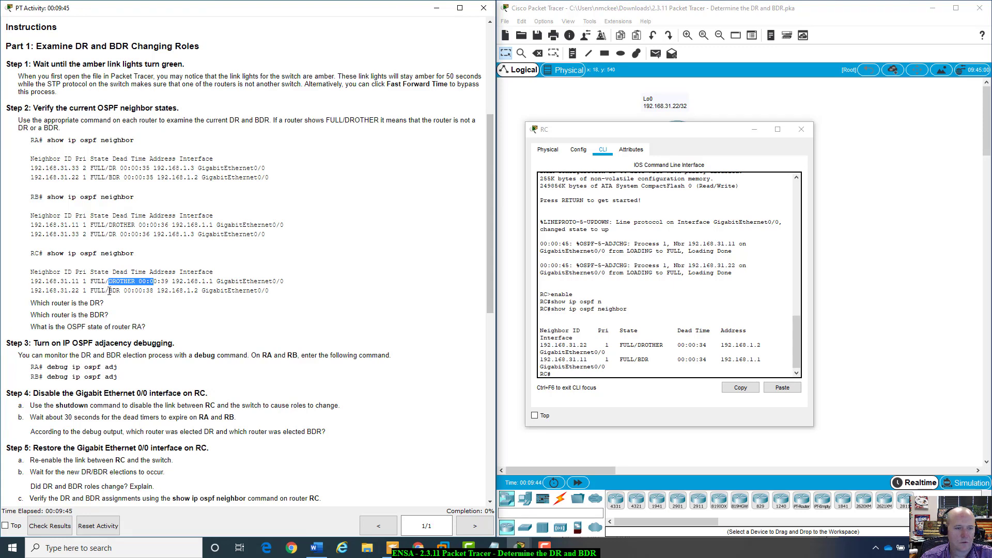
{"action": "left_click_drag", "start_coordinate": [109, 290], "coordinate": [142, 283]}
{"action": "left_click_drag", "start_coordinate": [668, 127], "coordinate": [696, 193]}
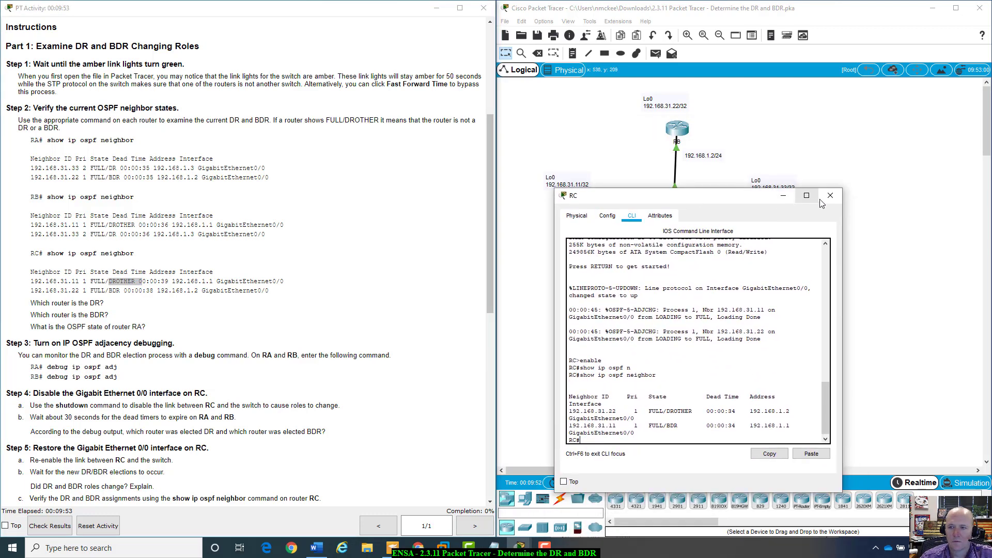
{"action": "left_click_drag", "start_coordinate": [733, 195], "coordinate": [722, 143]}
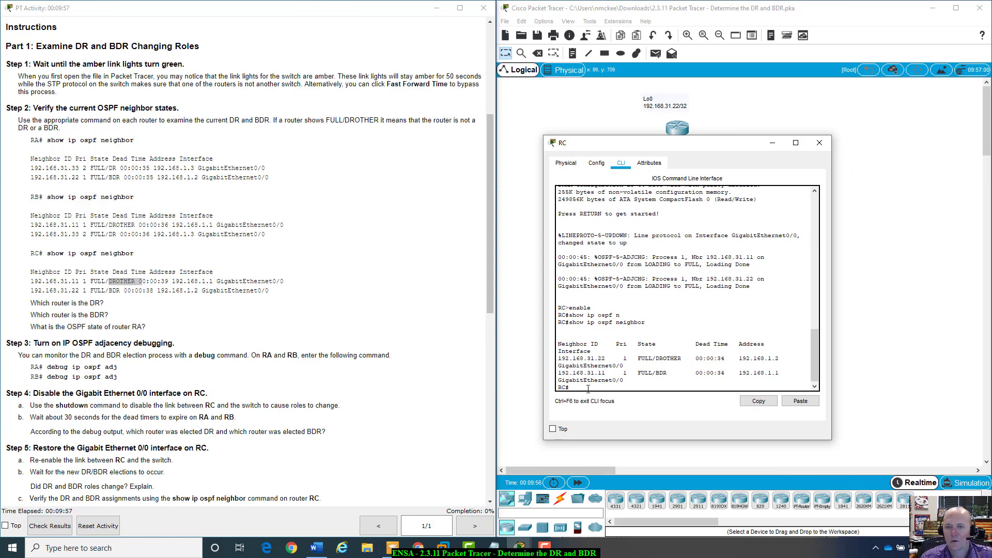
Close RC's window and run show ip ospf interface on router RA.
{"action": "left_click", "coordinate": [819, 142]}
{"action": "left_click", "coordinate": [577, 216]}
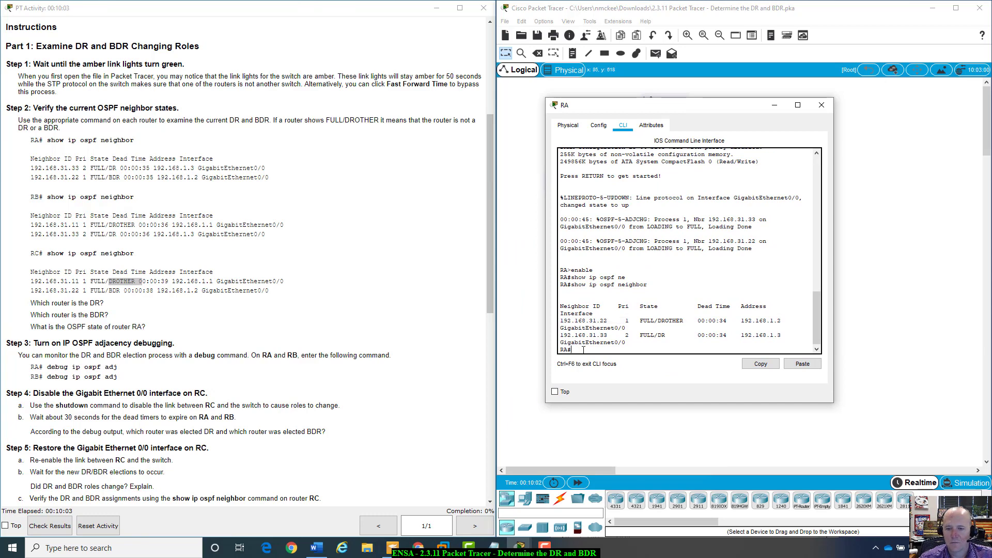
{"action": "key", "text": "Up"}
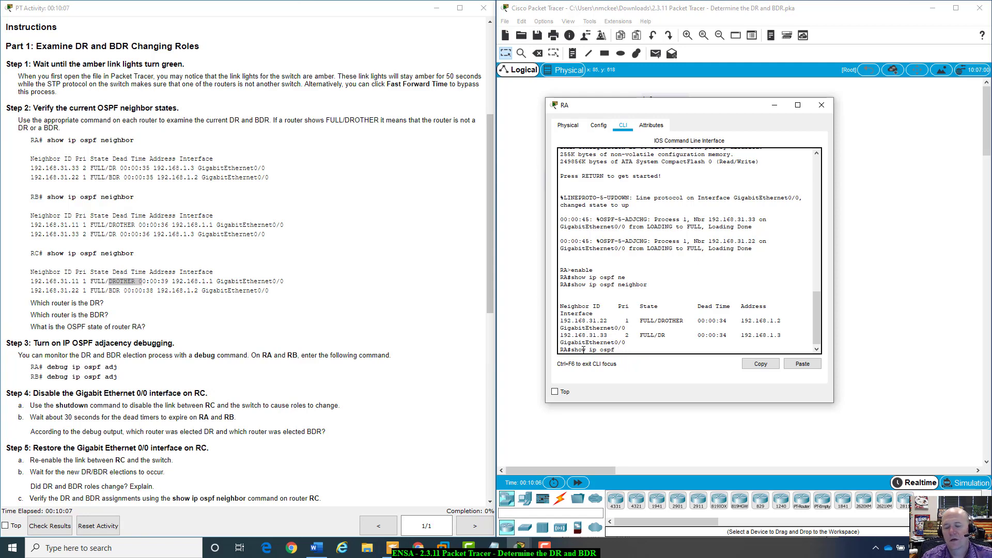
{"action": "key", "text": "Tab"}
{"action": "key", "text": "Return"}
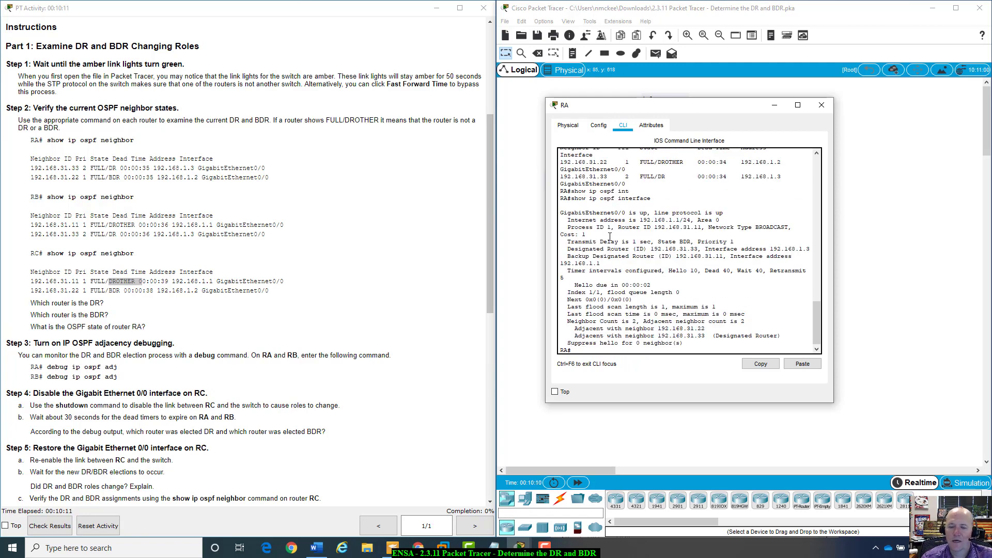
Examine the interface status, router ID and OSPF state in RA's interface output for the Step 2 questions, keeping the topology in view.
{"action": "left_click_drag", "start_coordinate": [667, 112], "coordinate": [666, 236]}
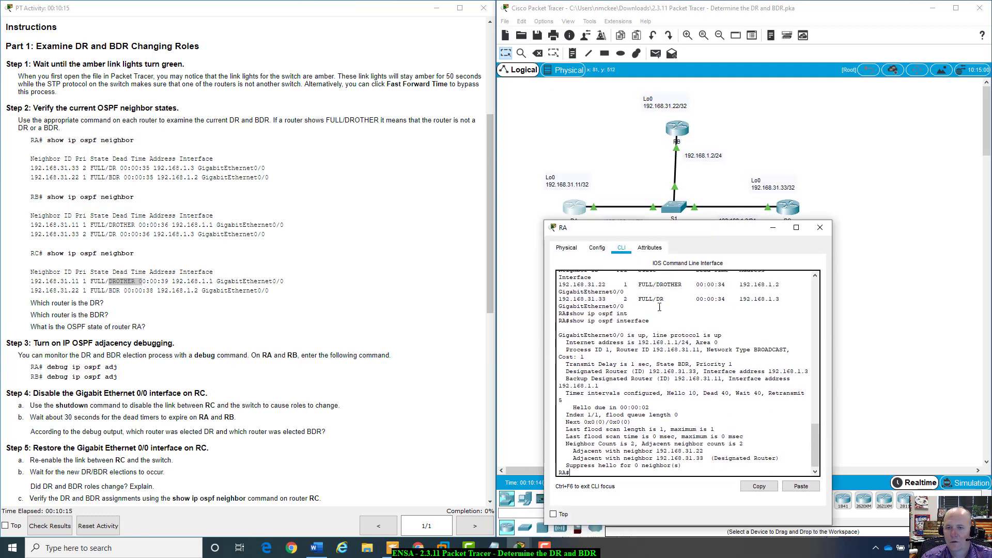
{"action": "left_click_drag", "start_coordinate": [676, 234], "coordinate": [663, 241]}
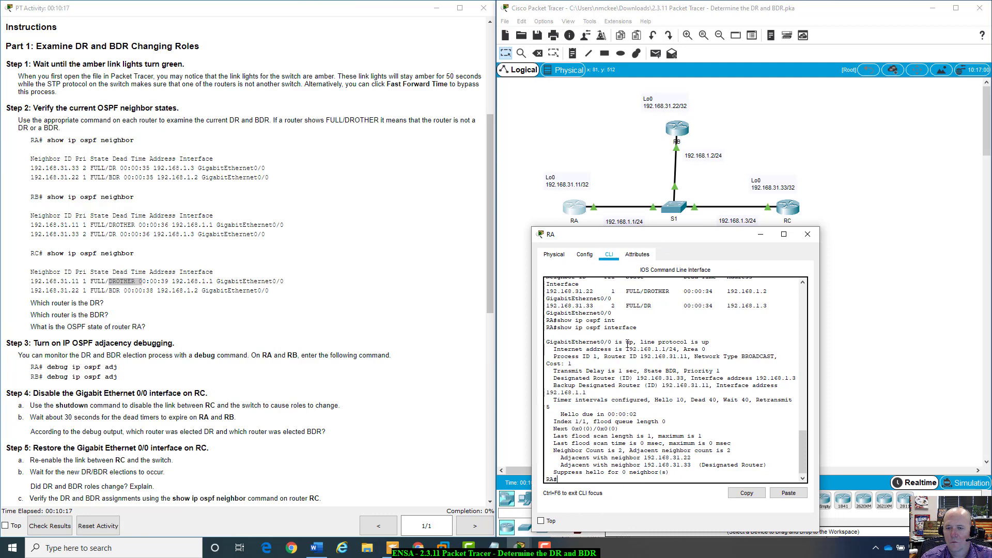
{"action": "left_click_drag", "start_coordinate": [629, 344], "coordinate": [703, 347]}
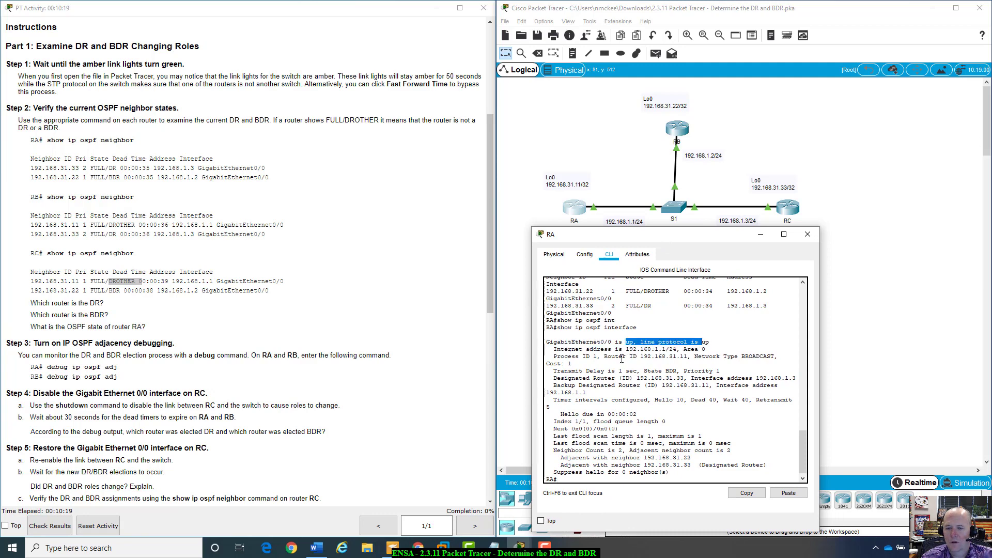
{"action": "left_click_drag", "start_coordinate": [641, 356], "coordinate": [677, 372]}
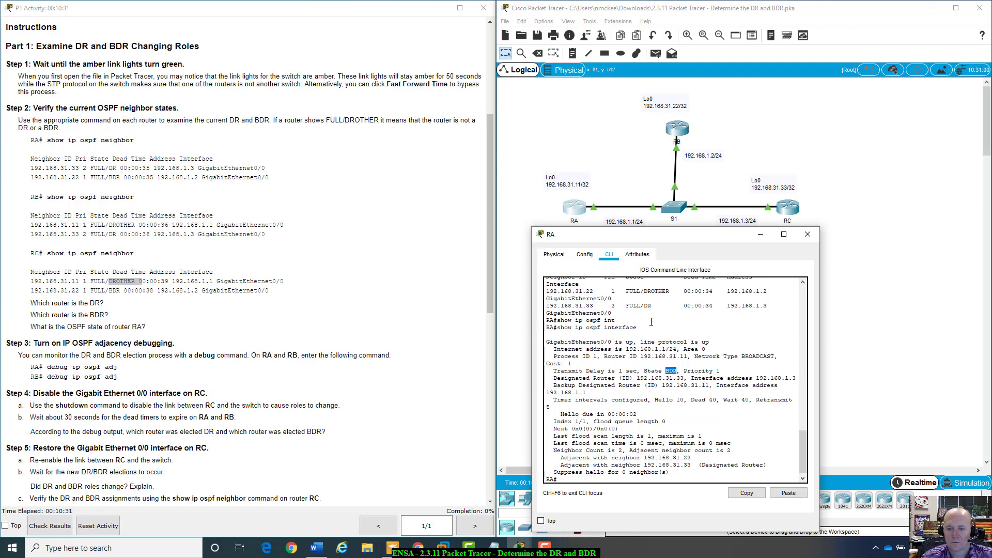
{"action": "left_click_drag", "start_coordinate": [714, 235], "coordinate": [699, 271]}
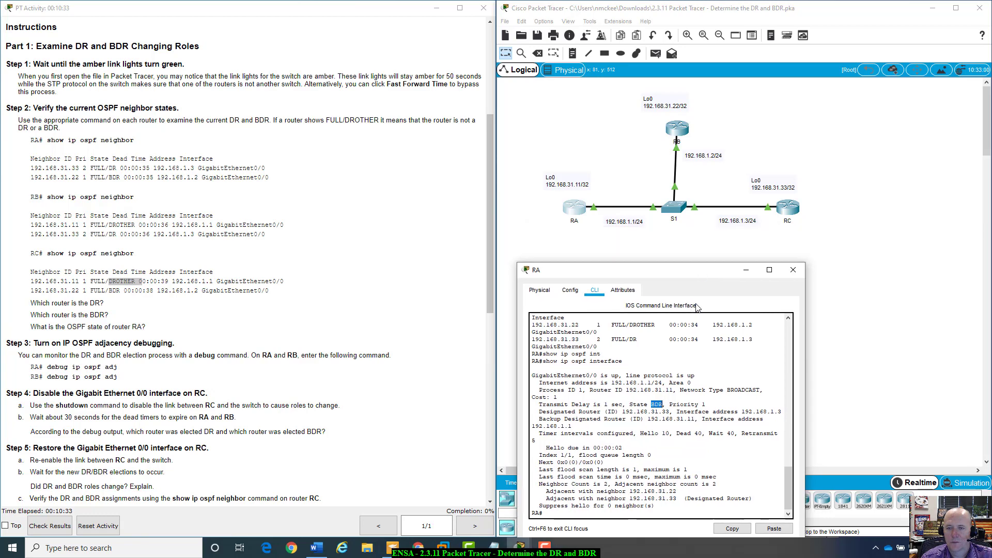
{"action": "left_click_drag", "start_coordinate": [697, 309], "coordinate": [705, 244]}
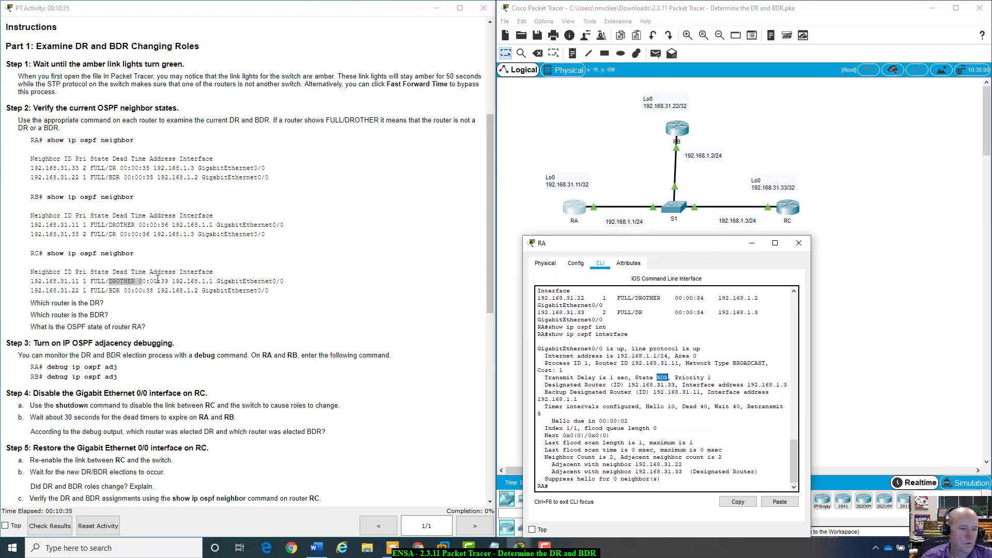
{"action": "left_click", "coordinate": [33, 302]}
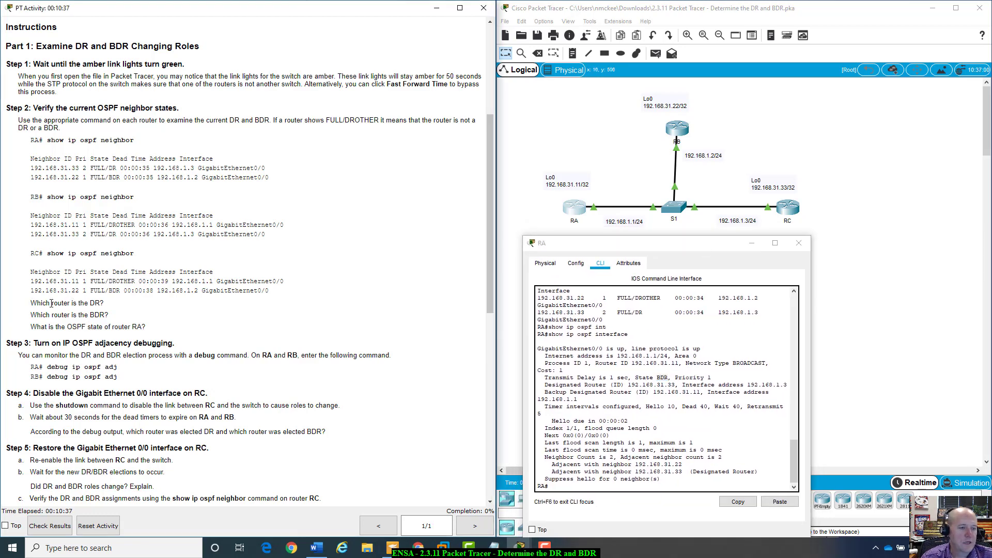
Examine the designated and backup designated router IDs in RA's OSPF interface output against the topology for the Step 2 DR and BDR questions.
{"action": "left_click_drag", "start_coordinate": [30, 303], "coordinate": [108, 306]}
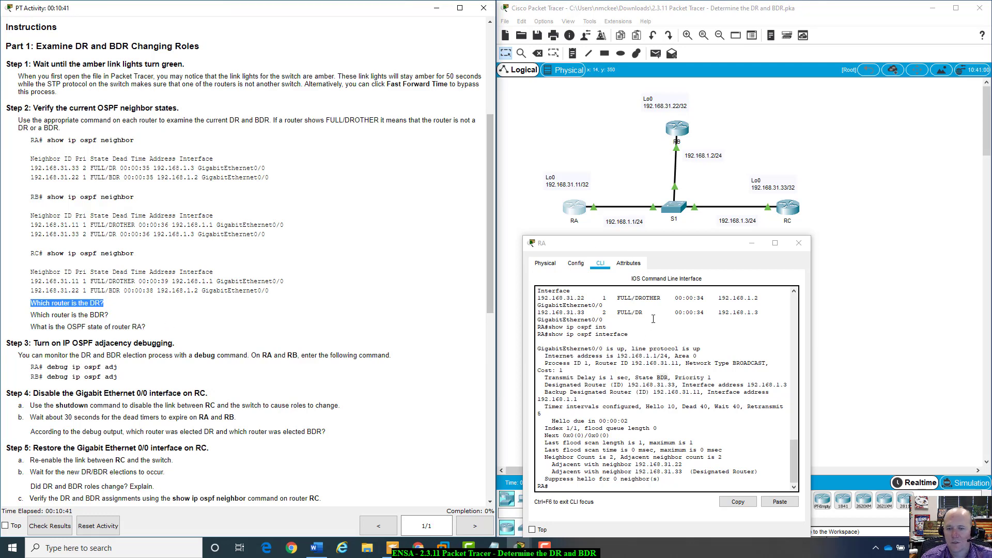
{"action": "scroll", "coordinate": [654, 319], "scroll_direction": "up", "scroll_amount": 1}
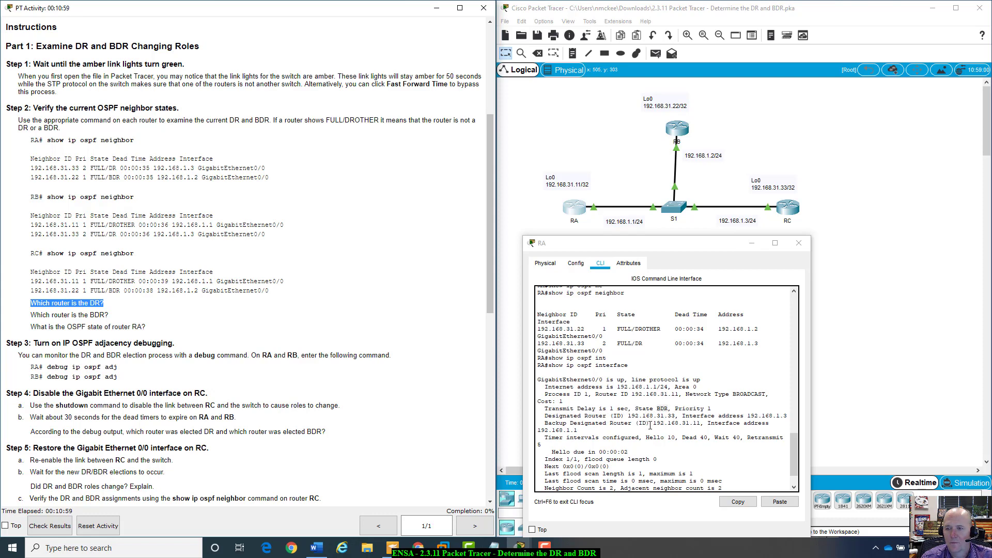
{"action": "left_click_drag", "start_coordinate": [651, 425], "coordinate": [701, 424]}
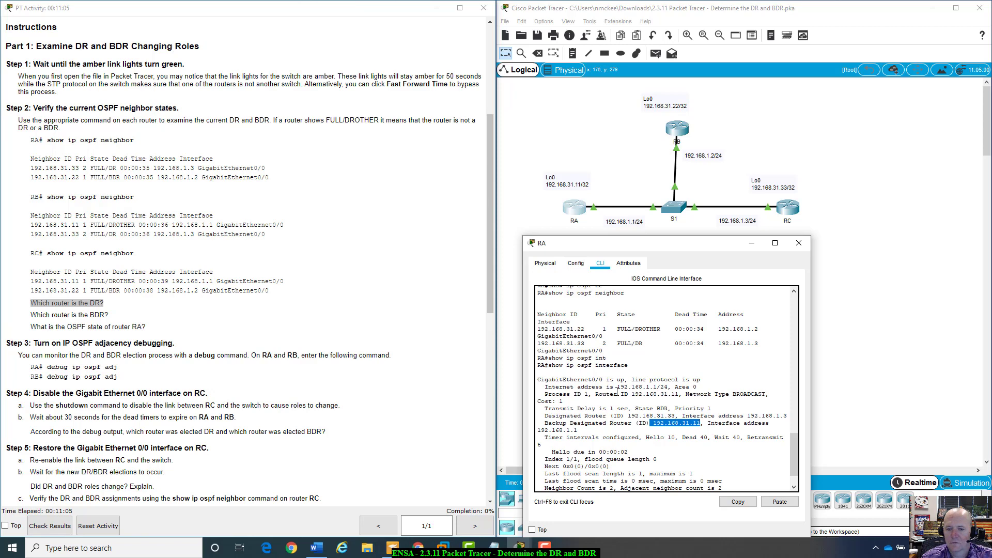
{"action": "scroll", "coordinate": [620, 459], "scroll_direction": "down", "scroll_amount": 1}
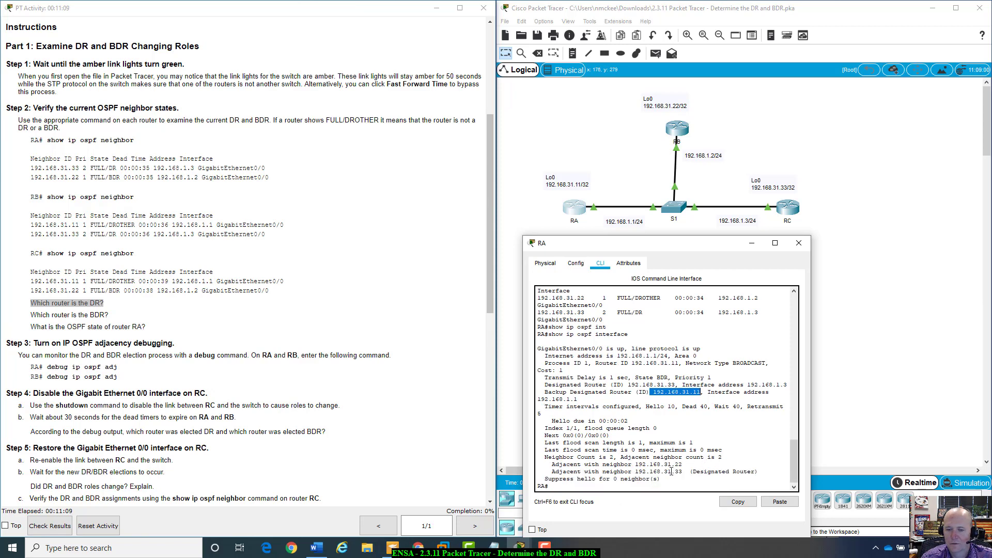
{"action": "left_click_drag", "start_coordinate": [686, 471], "coordinate": [636, 473]}
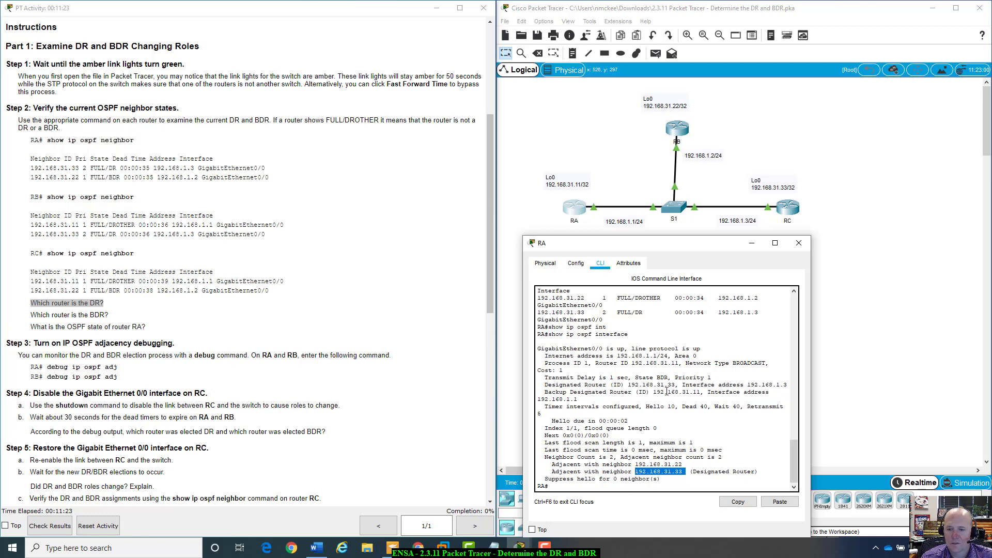
{"action": "left_click_drag", "start_coordinate": [653, 393], "coordinate": [701, 393]}
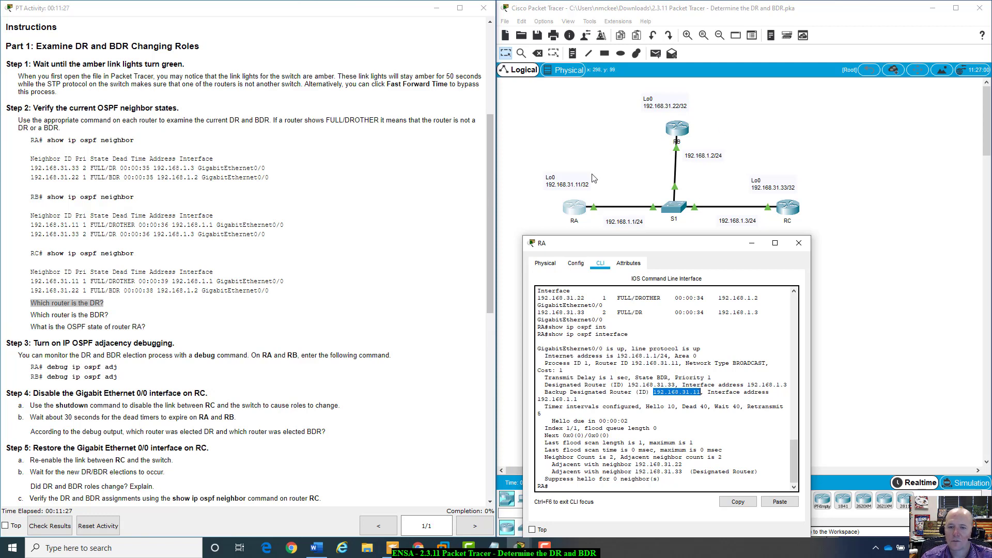
{"action": "left_click_drag", "start_coordinate": [719, 247], "coordinate": [799, 270]}
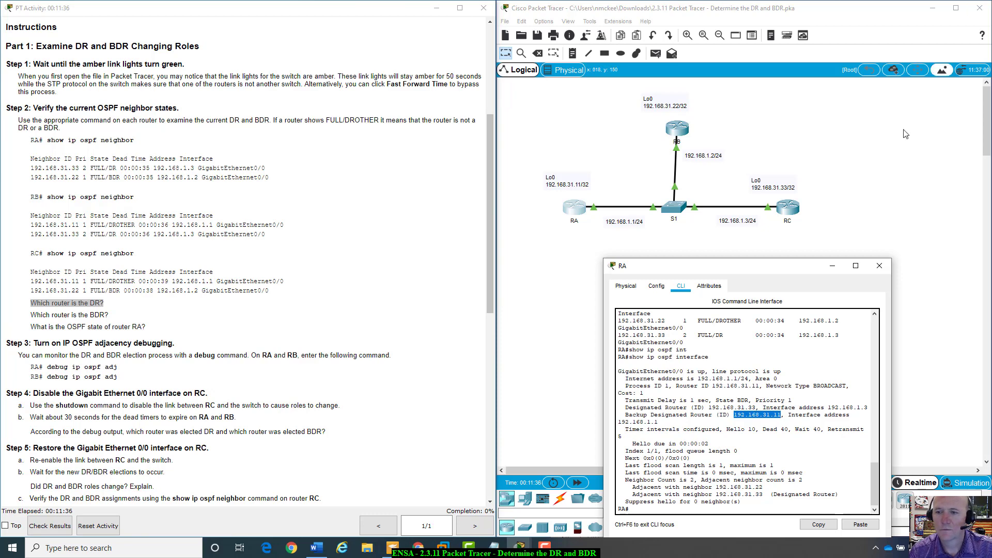
{"action": "left_click_drag", "start_coordinate": [789, 269], "coordinate": [782, 192]}
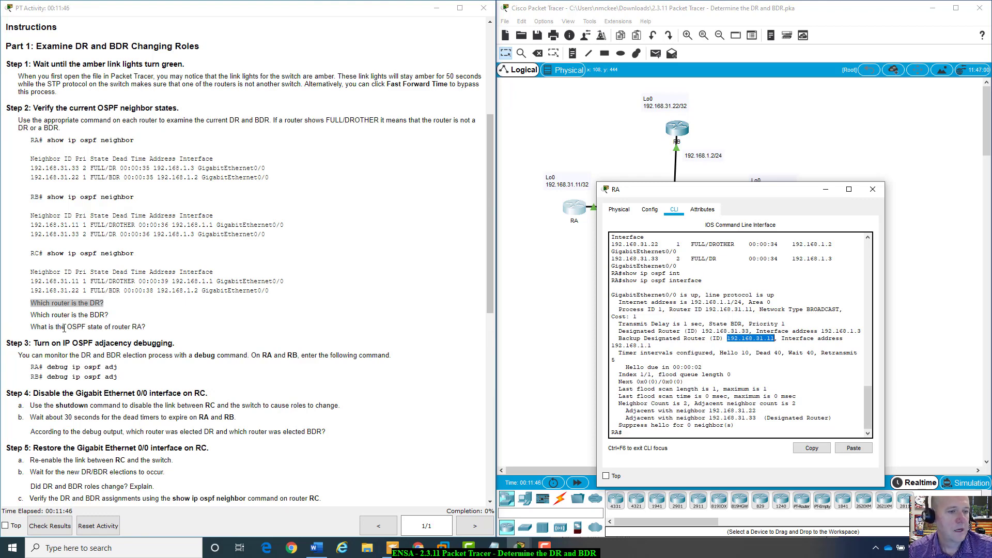
Review the question about RA's OSPF state and the FULL/DROTHER note in Step 2, and close RA's window.
{"action": "left_click_drag", "start_coordinate": [37, 328], "coordinate": [175, 326]}
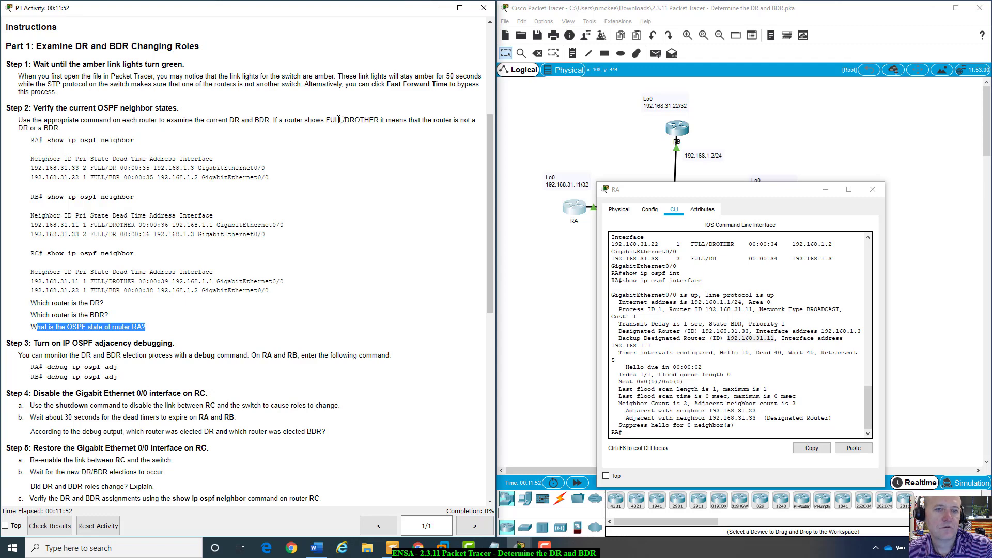
{"action": "left_click_drag", "start_coordinate": [330, 120], "coordinate": [380, 118]}
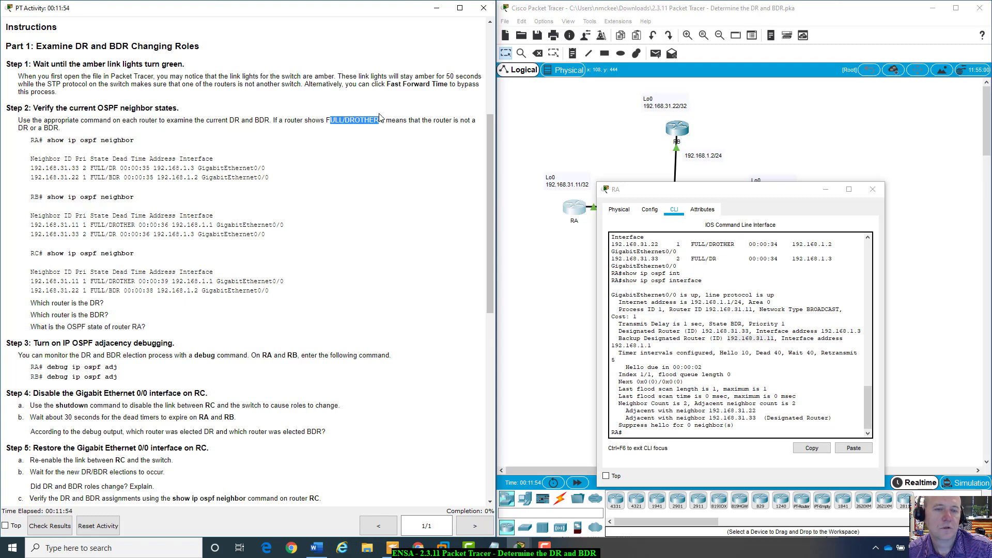
{"action": "left_click_drag", "start_coordinate": [791, 191], "coordinate": [856, 154]}
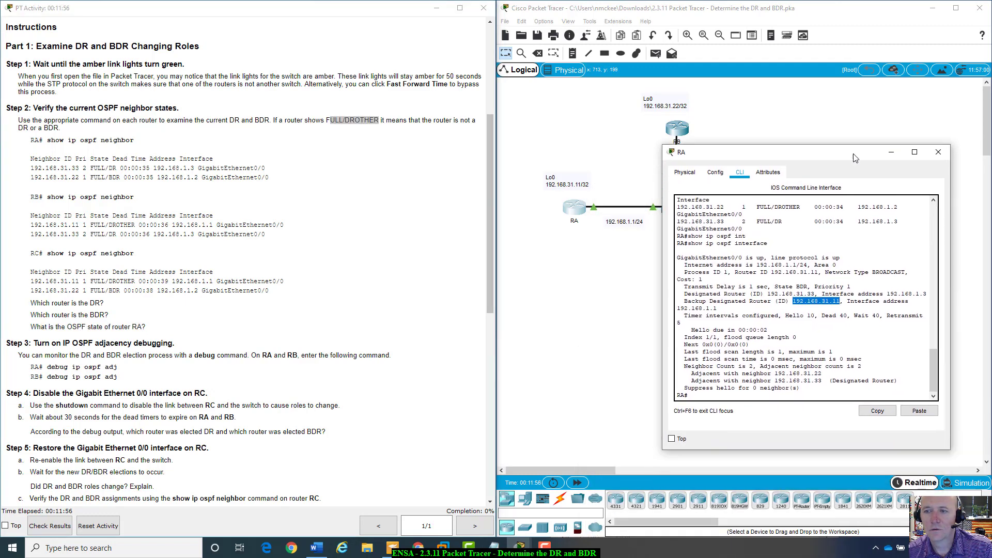
{"action": "left_click", "coordinate": [937, 153]}
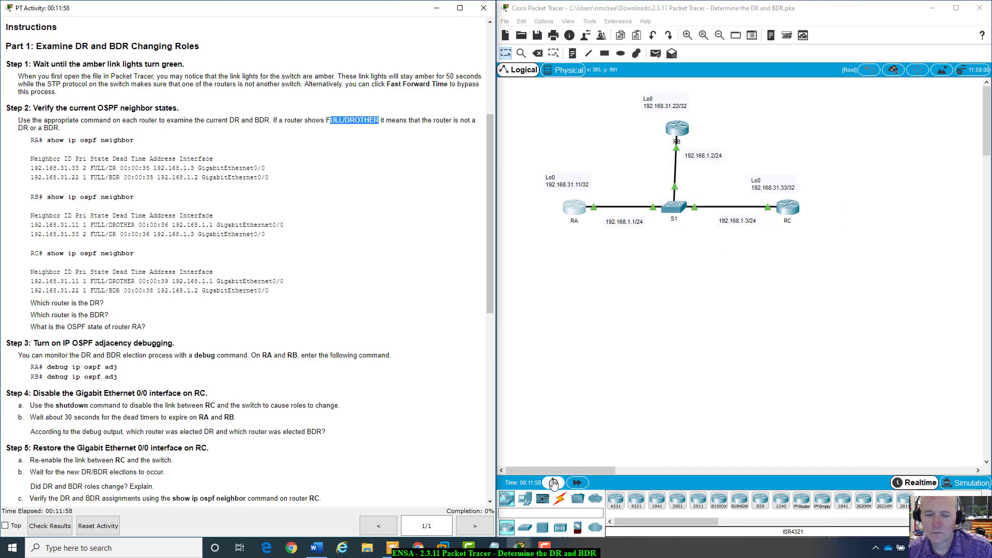
Reset the network and fast-forward the simulation time three times to bring the links back up.
{"action": "left_click", "coordinate": [554, 483]}
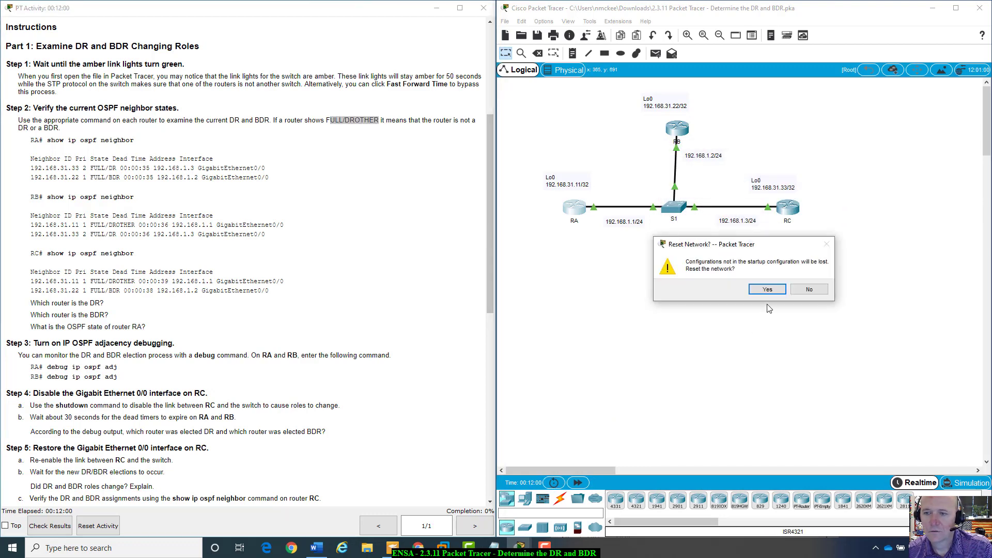
{"action": "left_click", "coordinate": [768, 290]}
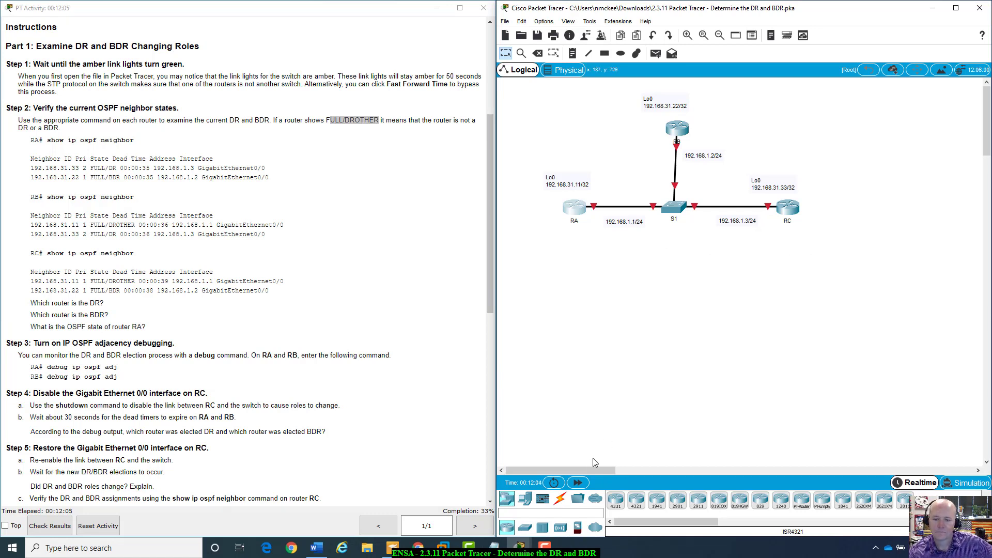
{"action": "left_click", "coordinate": [578, 483]}
{"action": "left_click", "coordinate": [578, 482]}
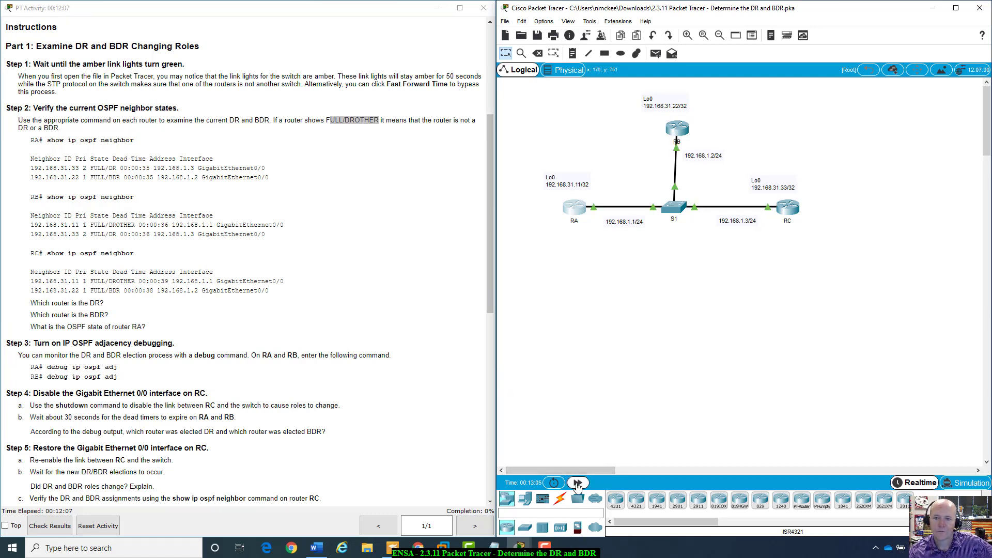
{"action": "left_click", "coordinate": [578, 482]}
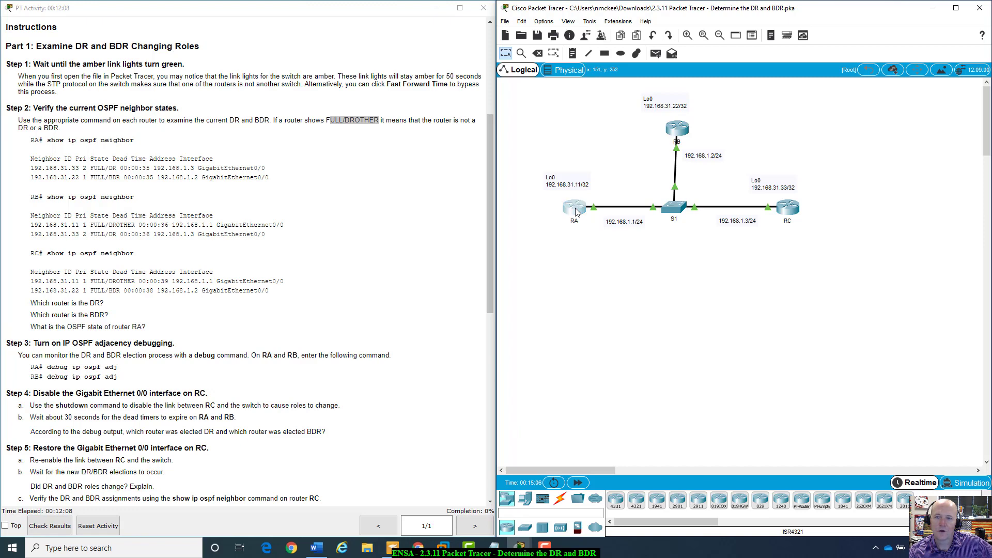
Open router RA's command line and enter privileged EXEC mode with enable.
{"action": "left_click", "coordinate": [575, 208]}
{"action": "left_click_drag", "start_coordinate": [517, 116], "coordinate": [731, 116]}
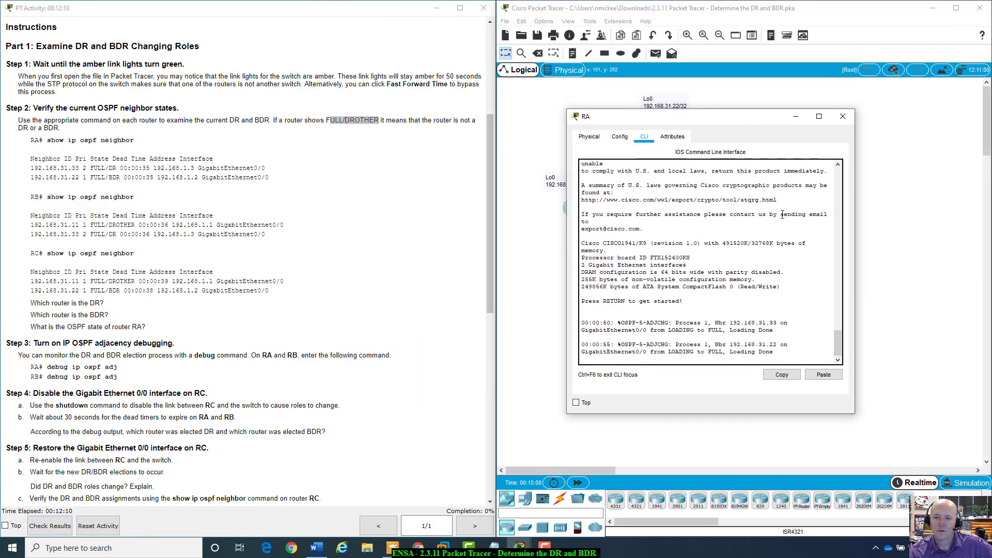
{"action": "key", "text": "Return"}
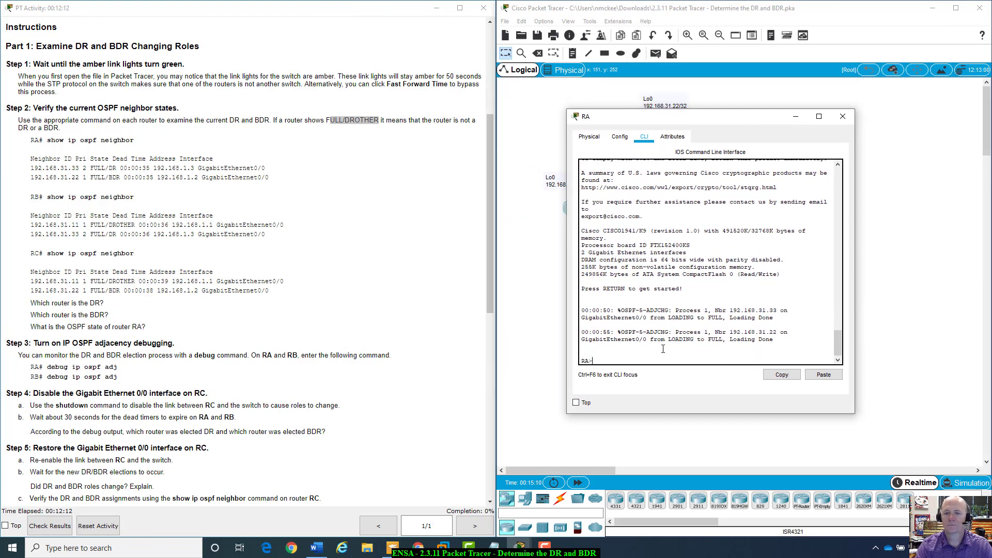
{"action": "type", "text": "enable"}
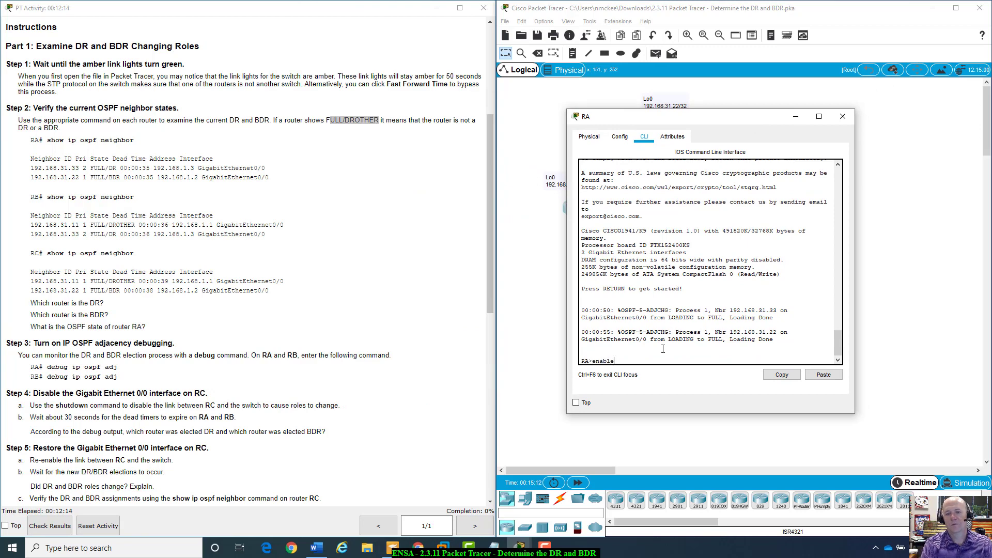
{"action": "key", "text": "Return"}
Run show ip ospf neighbor on RA, compare the neighbor states with the topology, and close RA's window.
{"action": "type", "text": "show ip os"}
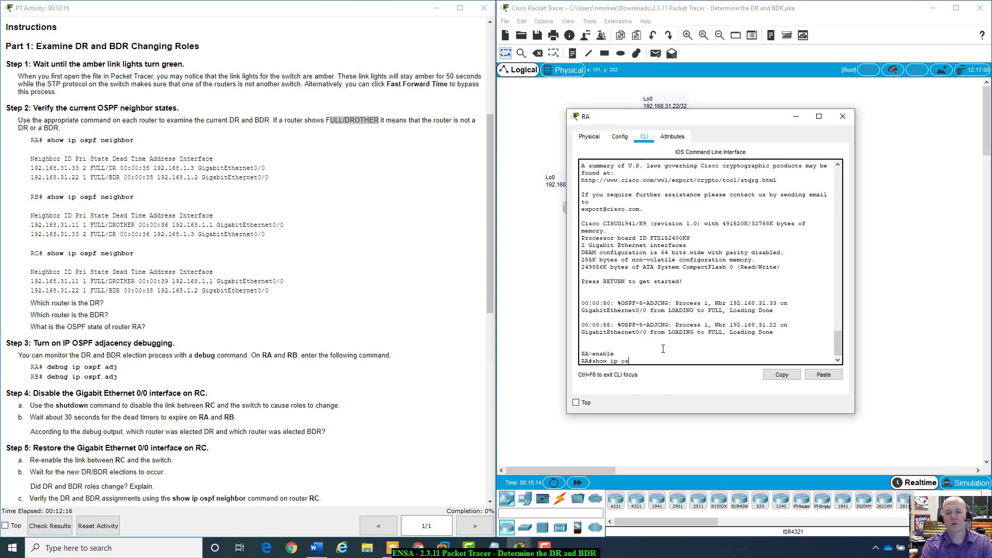
{"action": "key", "text": "Tab"}
{"action": "type", "text": "m"}
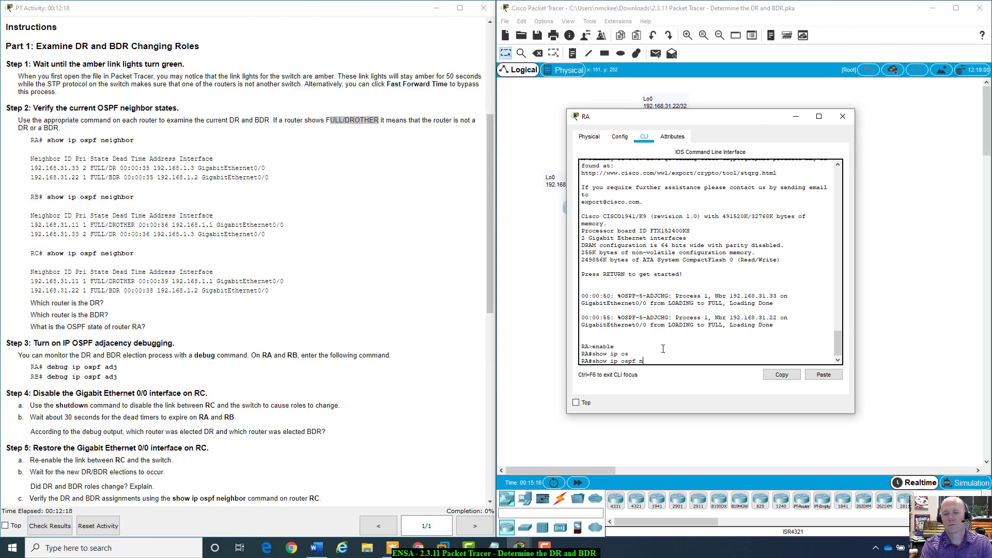
{"action": "type", "text": "ei"}
{"action": "key", "text": "Tab"}
{"action": "key", "text": "Return"}
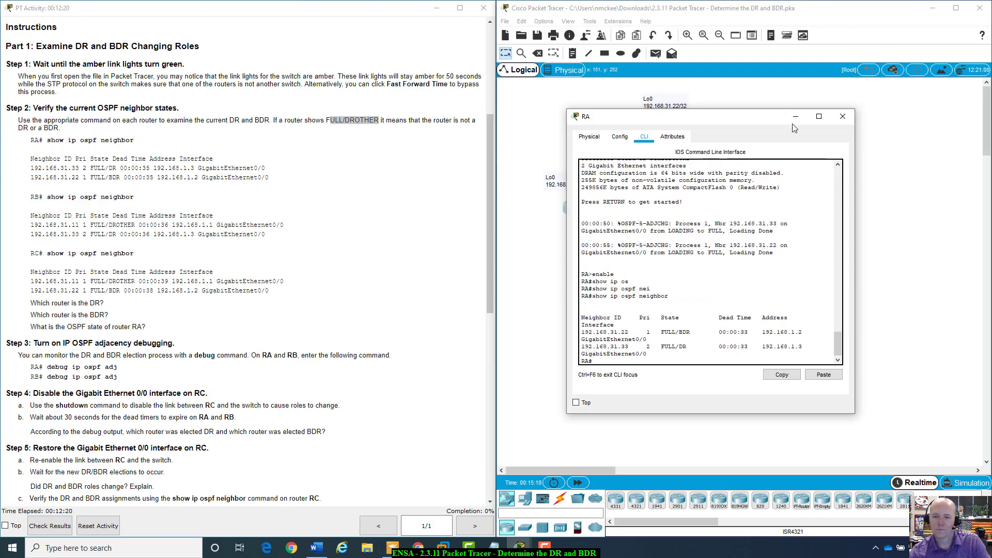
{"action": "left_click_drag", "start_coordinate": [747, 123], "coordinate": [703, 244]}
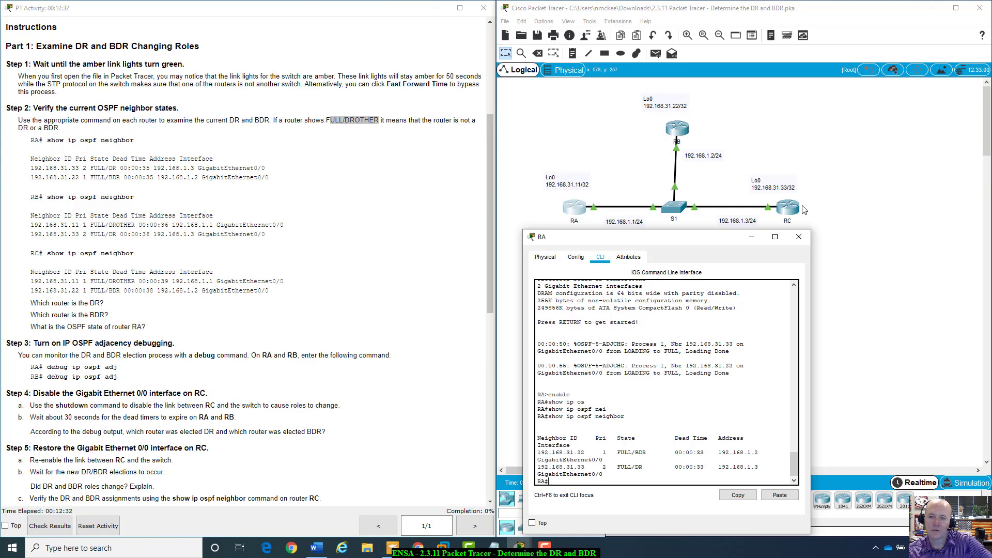
{"action": "left_click", "coordinate": [806, 236]}
Open router RB's command line and enter privileged EXEC mode with enable.
{"action": "left_click", "coordinate": [677, 129]}
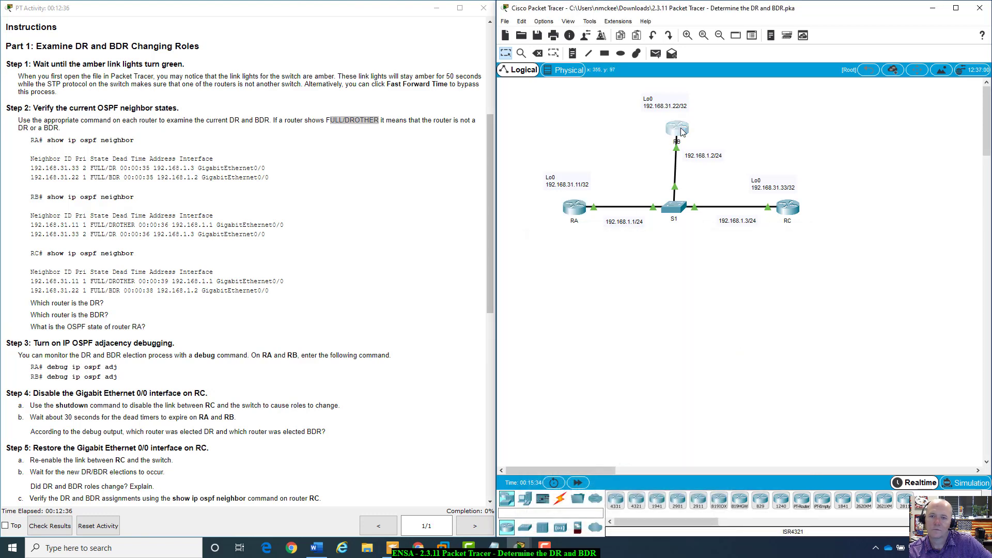
{"action": "left_click_drag", "start_coordinate": [529, 123], "coordinate": [644, 162]}
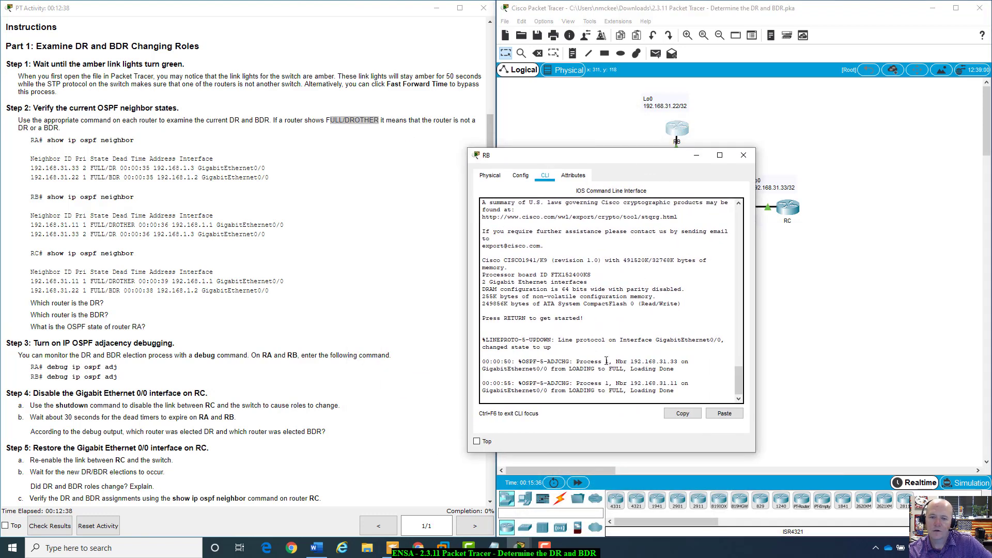
{"action": "key", "text": "Return"}
{"action": "type", "text": "enable"}
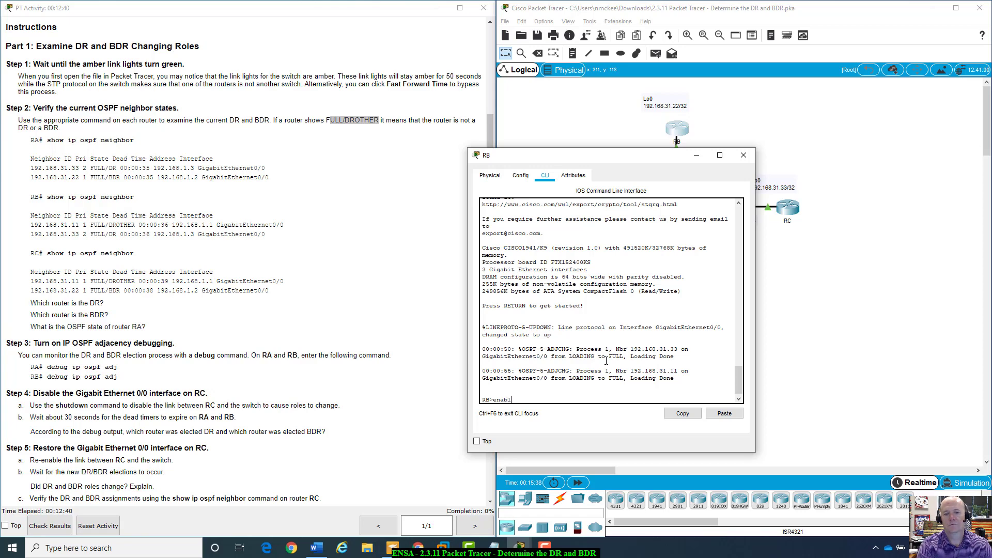
{"action": "key", "text": "Return"}
Run show ip ospf neighbor on RB, check the state of neighbor 192.168.31.11 against the topology, and close RB's window.
{"action": "type", "text": "show"}
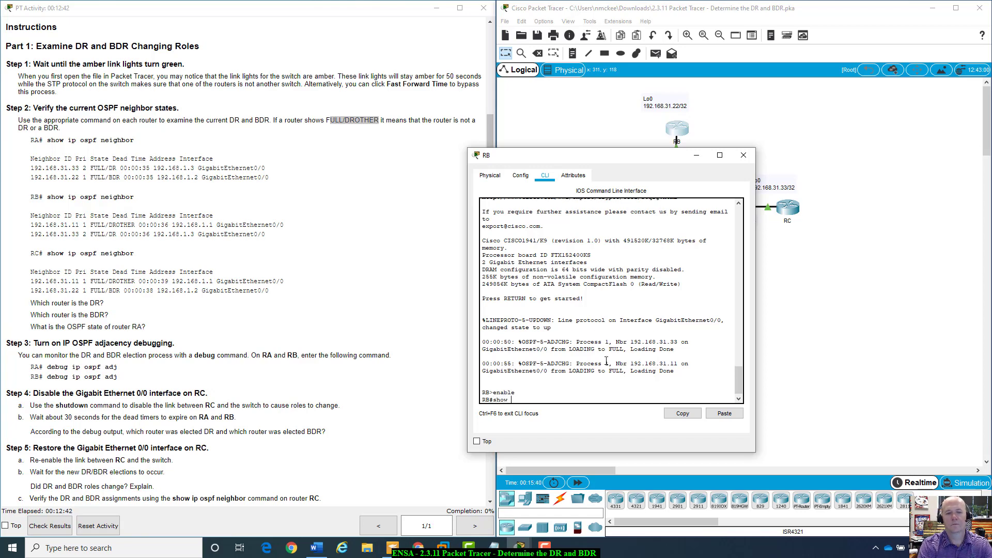
{"action": "type", "text": " ip os"}
{"action": "key", "text": "Tab"}
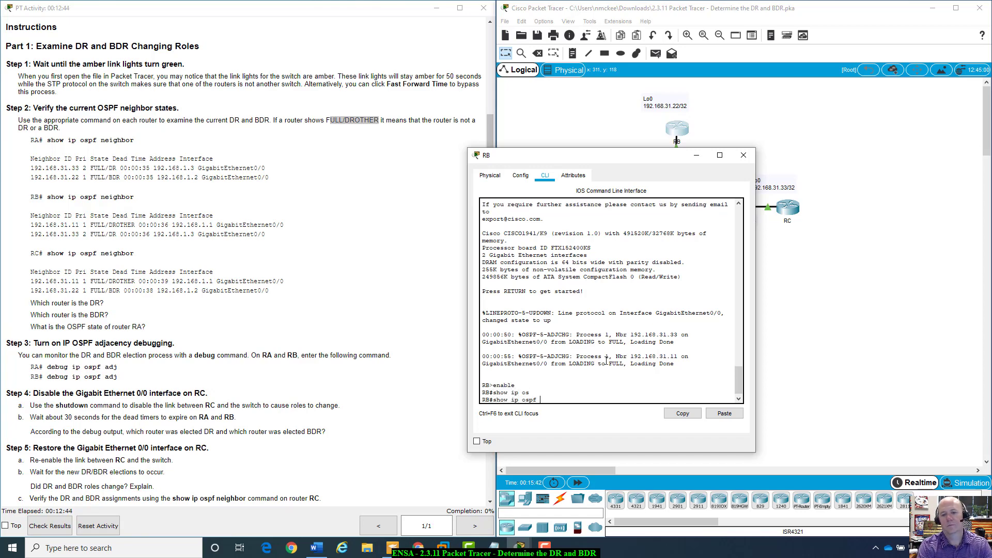
{"action": "type", "text": "ne"}
{"action": "key", "text": "Tab"}
{"action": "key", "text": "Return"}
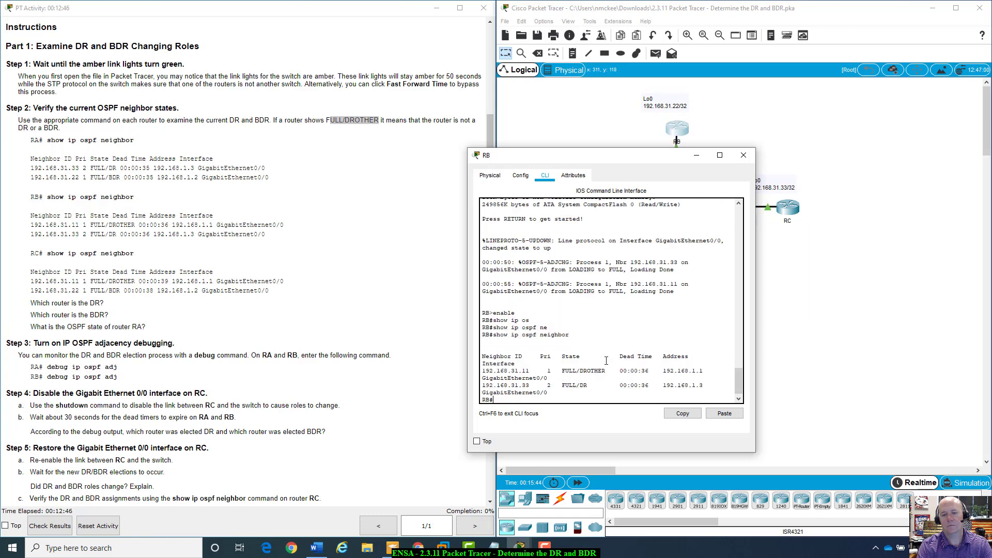
{"action": "left_click_drag", "start_coordinate": [661, 156], "coordinate": [716, 231]}
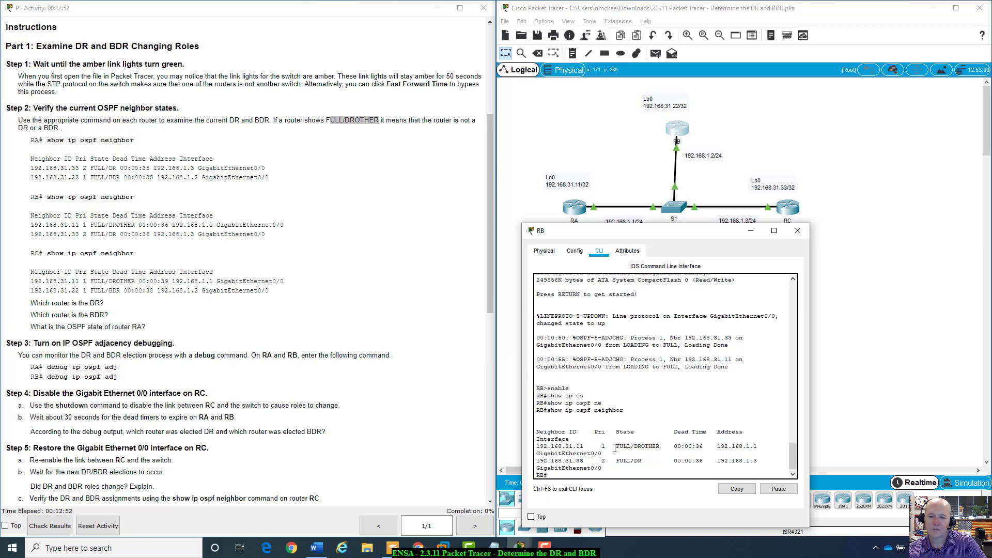
{"action": "left_click_drag", "start_coordinate": [614, 446], "coordinate": [667, 446]}
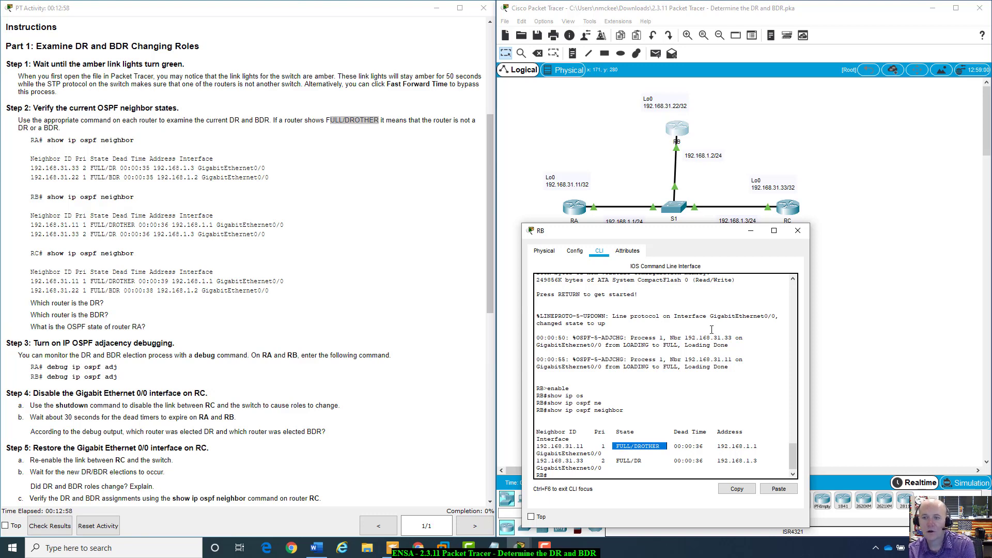
{"action": "left_click", "coordinate": [798, 230]}
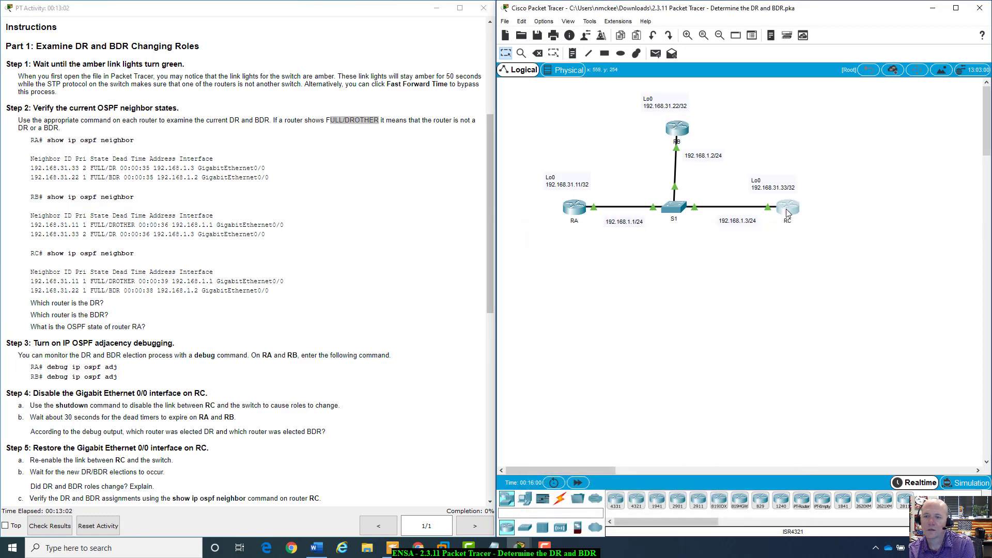
Open router RC's command line and enter privileged EXEC mode with enable.
{"action": "left_click", "coordinate": [786, 209]}
{"action": "left_click_drag", "start_coordinate": [548, 125], "coordinate": [773, 166]}
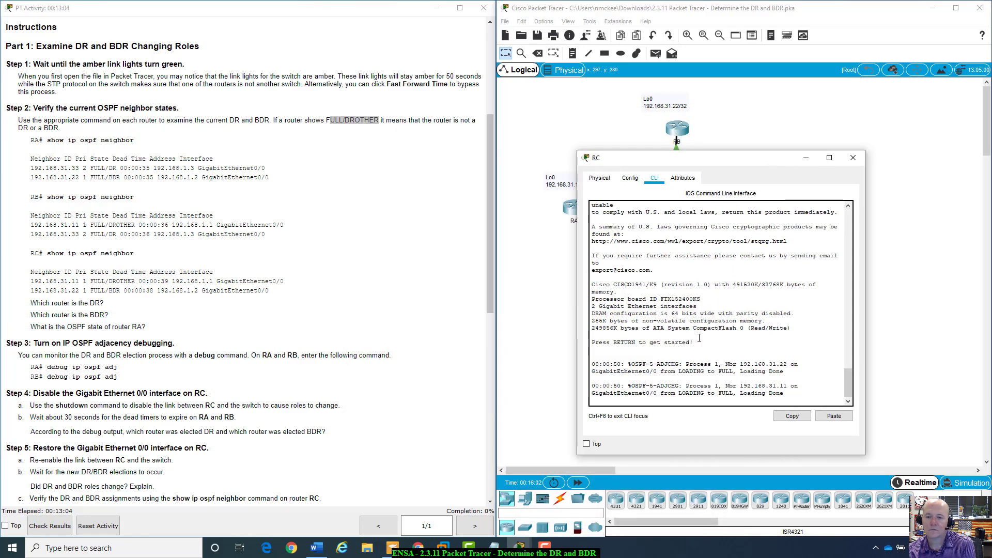
{"action": "key", "text": "Return"}
{"action": "type", "text": "e"}
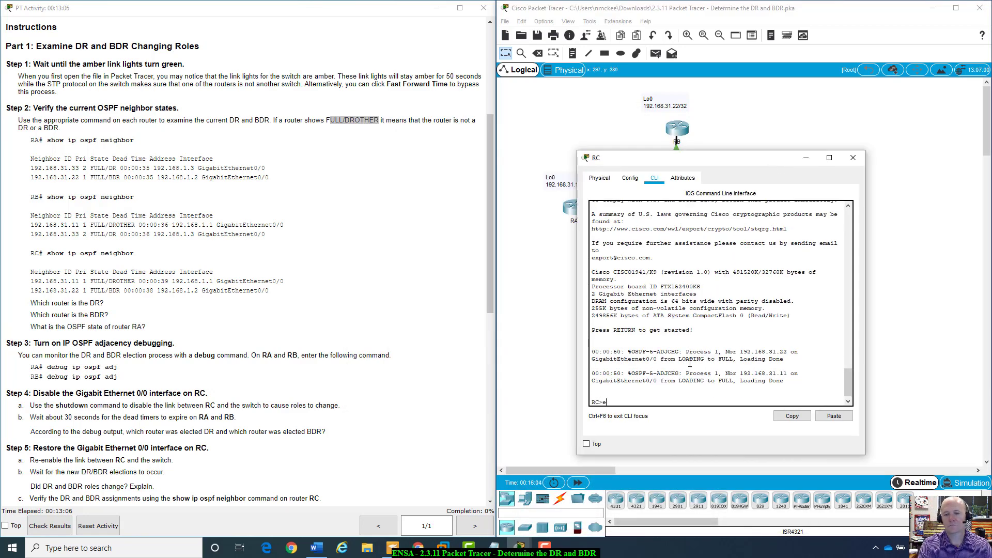
{"action": "type", "text": "nabel"}
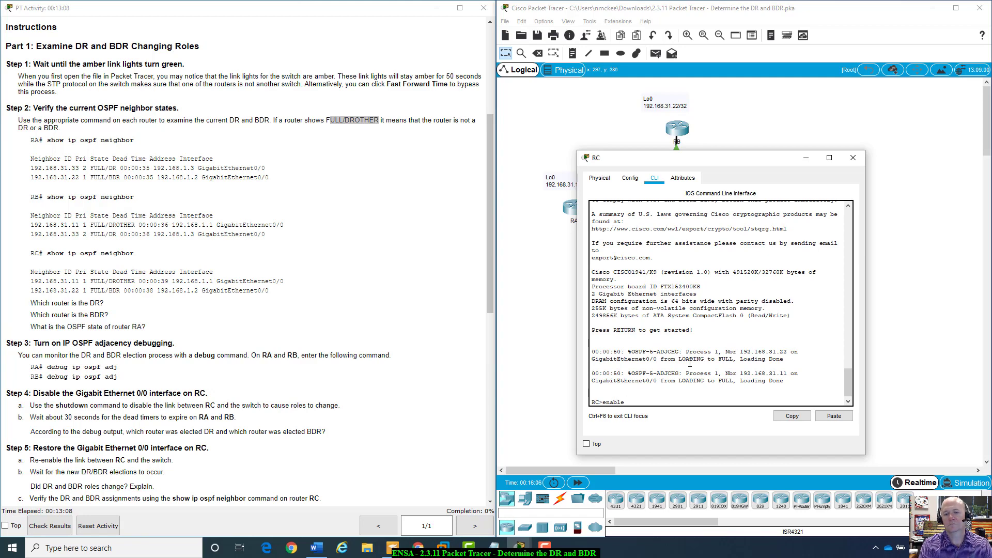
{"action": "key", "text": "Return"}
Run show ip ospf neighbor on RC, check the state of neighbor 192.168.31.11 against the topology, and close RC's window.
{"action": "type", "text": "show ip os"}
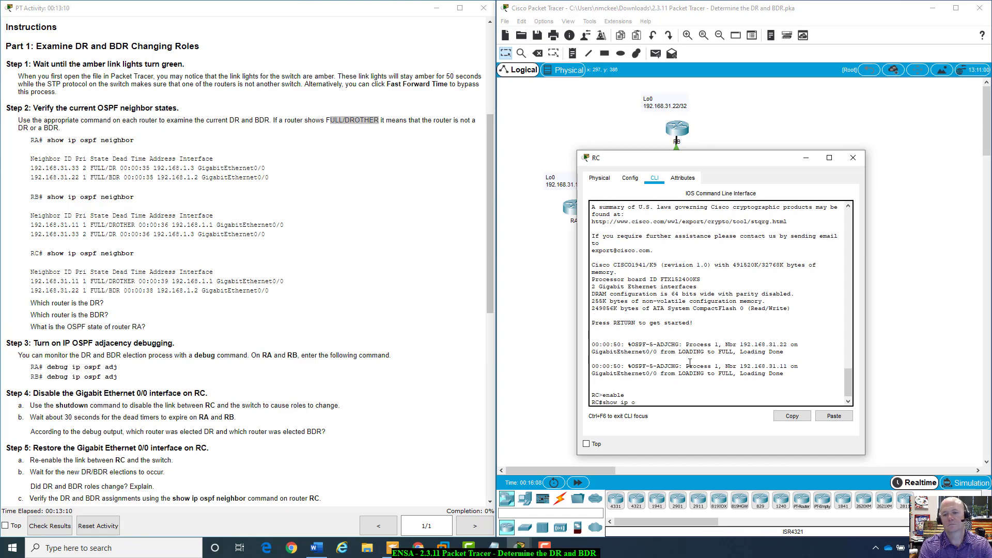
{"action": "key", "text": "Tab"}
{"action": "type", "text": "nei"}
{"action": "key", "text": "Tab"}
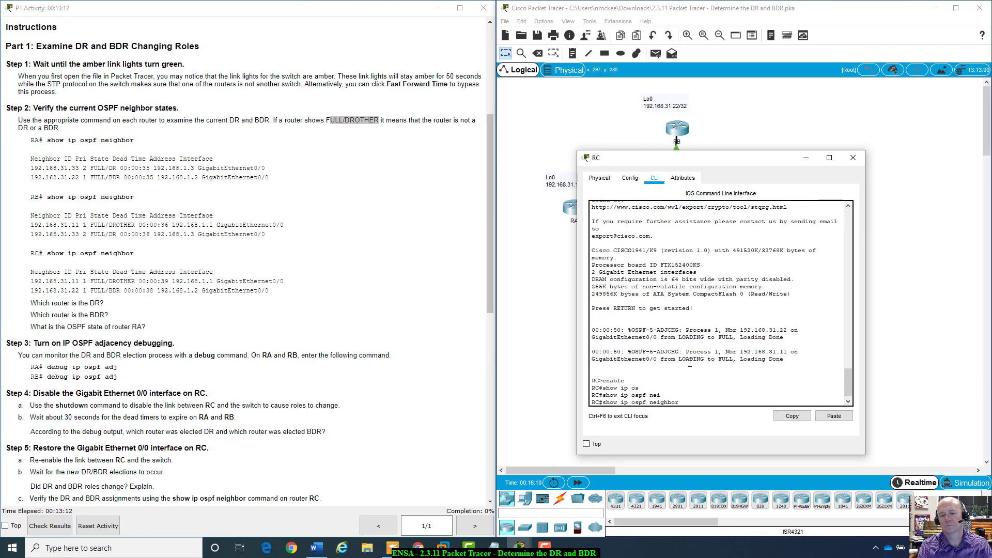
{"action": "key", "text": "Return"}
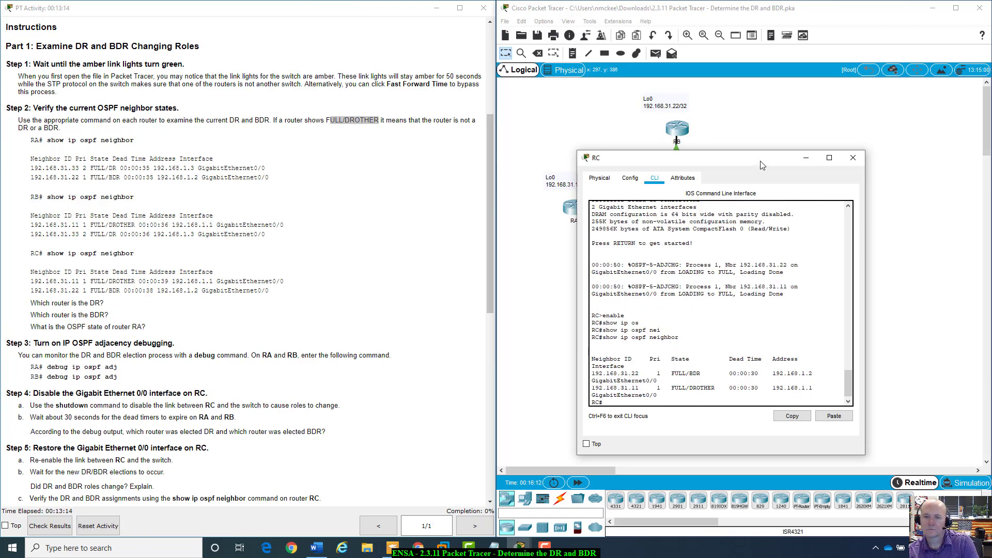
{"action": "left_click_drag", "start_coordinate": [759, 163], "coordinate": [730, 241]}
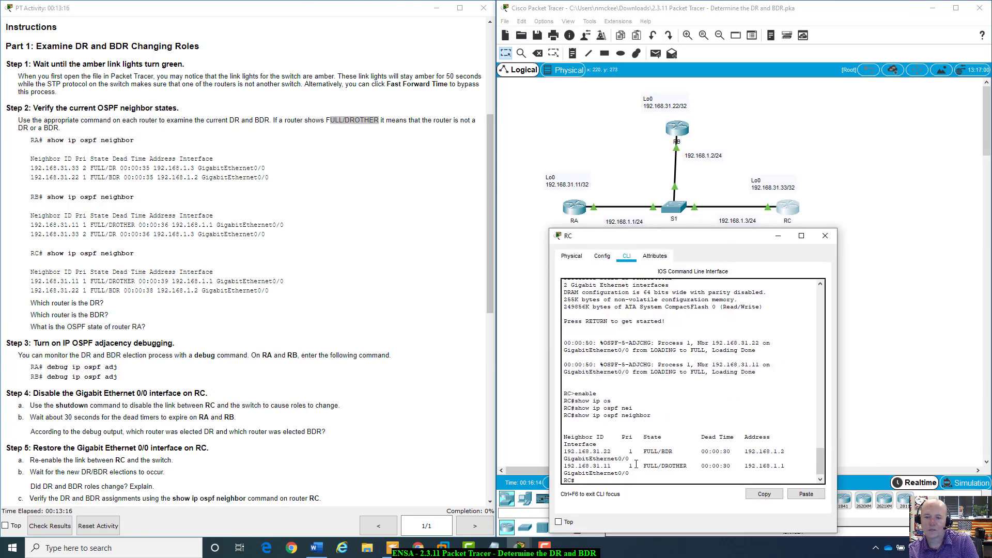
{"action": "left_click_drag", "start_coordinate": [692, 466], "coordinate": [643, 467]}
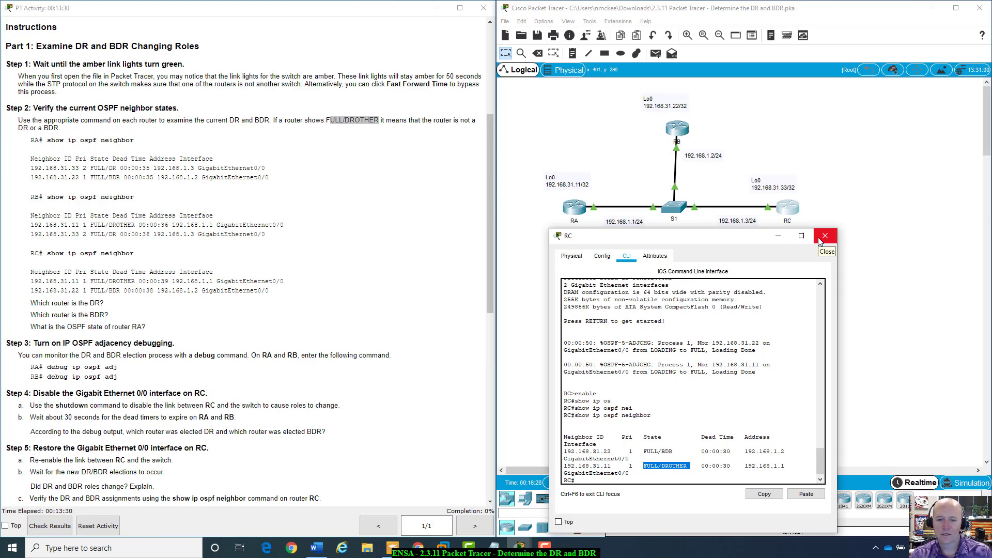
{"action": "left_click_drag", "start_coordinate": [762, 238], "coordinate": [760, 244]}
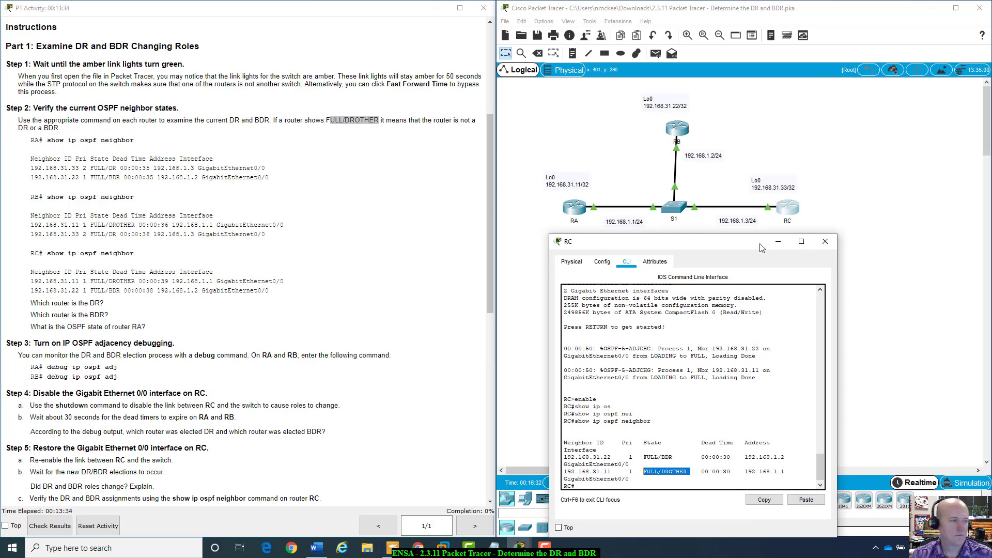
{"action": "left_click", "coordinate": [825, 241]}
Review the Step 2 questions about the DR, the BDR and RA's OSPF state against the sample neighbor outputs in the instructions.
{"action": "scroll", "coordinate": [145, 385], "scroll_direction": "down", "scroll_amount": 1}
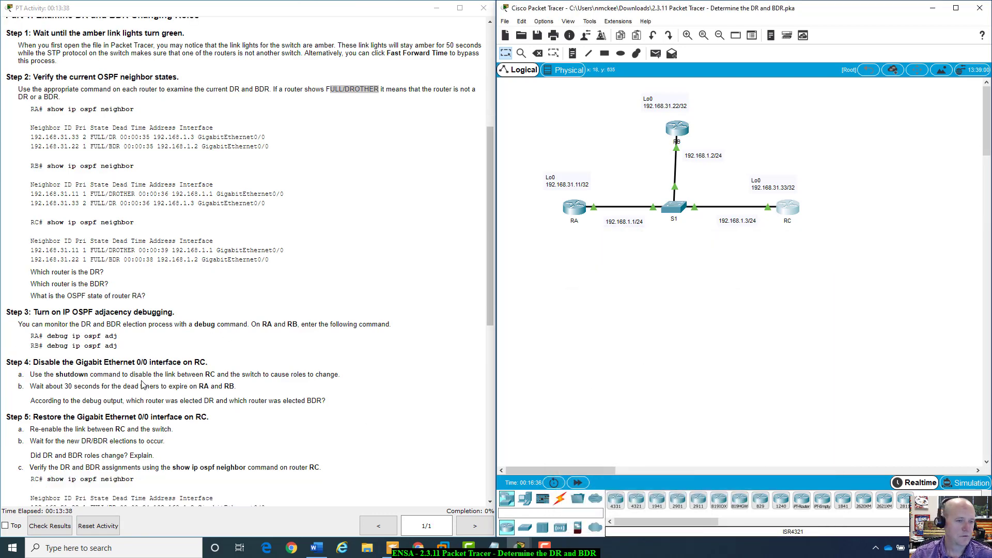
{"action": "left_click_drag", "start_coordinate": [31, 270], "coordinate": [173, 302]}
{"action": "scroll", "coordinate": [173, 301], "scroll_direction": "down", "scroll_amount": 4}
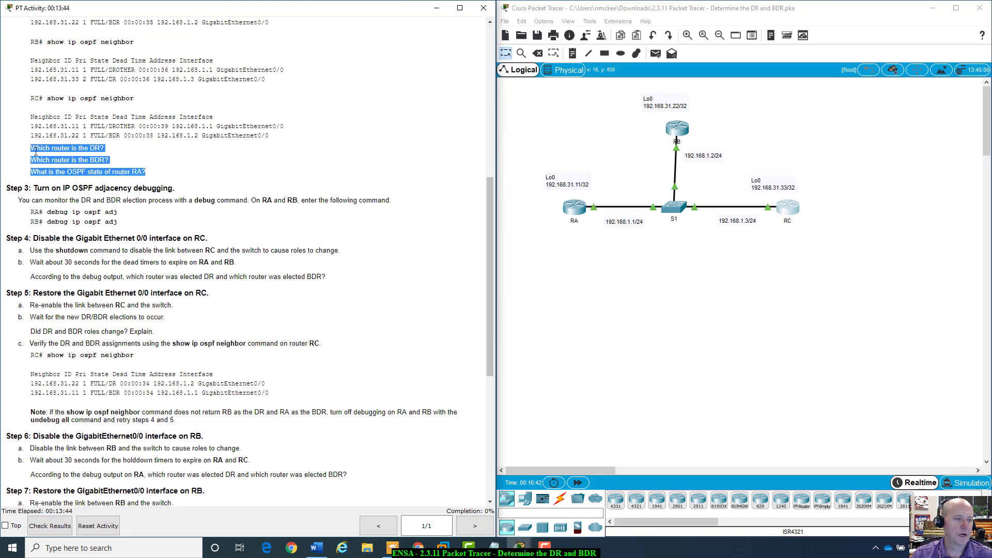
{"action": "scroll", "coordinate": [177, 176], "scroll_direction": "down", "scroll_amount": 3}
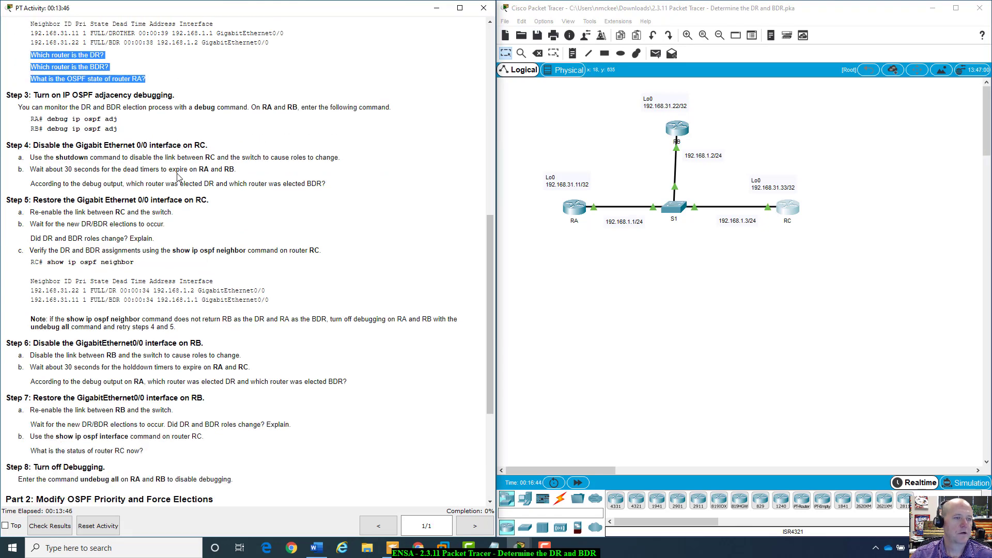
{"action": "scroll", "coordinate": [178, 177], "scroll_direction": "up", "scroll_amount": 3}
{"action": "scroll", "coordinate": [176, 174], "scroll_direction": "up", "scroll_amount": 3}
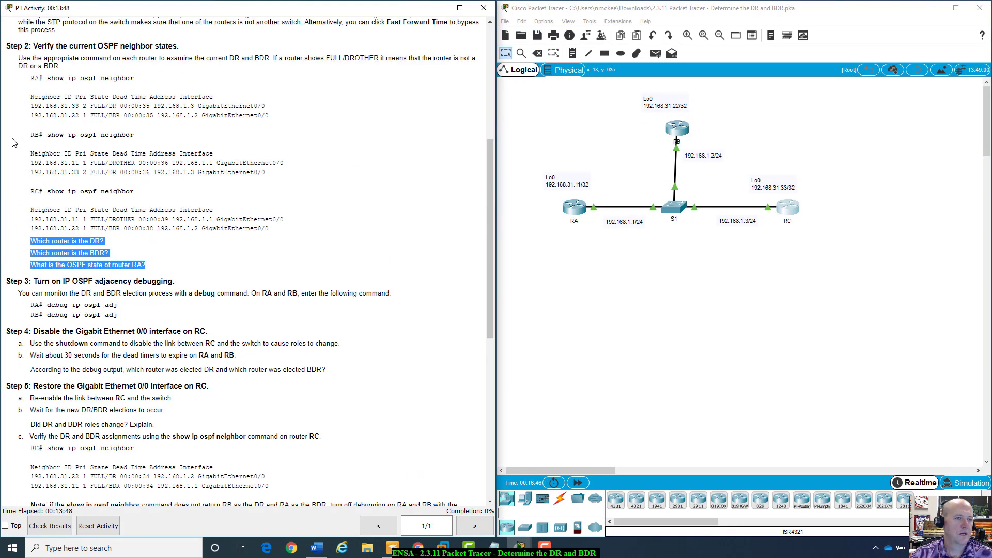
{"action": "left_click_drag", "start_coordinate": [30, 96], "coordinate": [286, 233]}
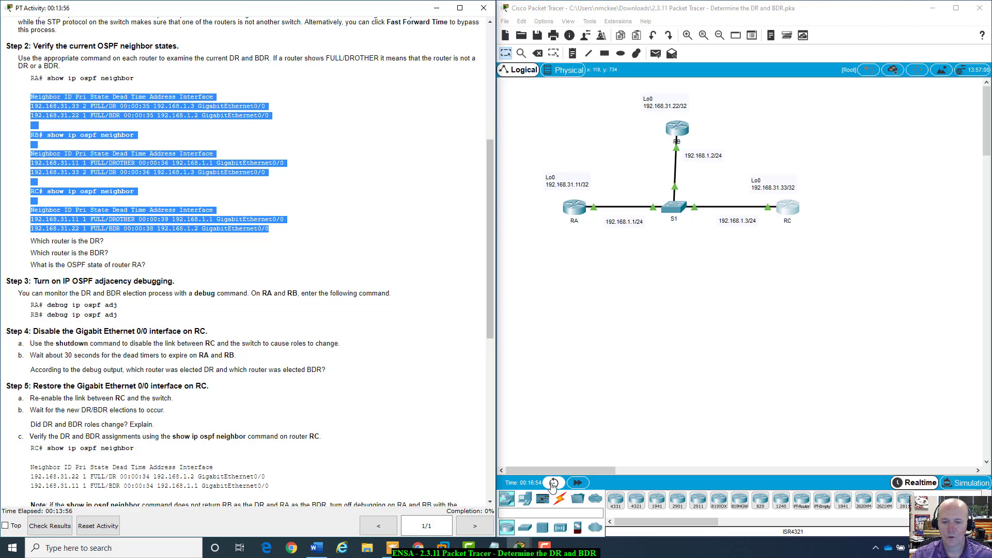
Reopen router RA's command line and turn on OSPF adjacency debugging with debug ip ospf adj, as Step 3 asks.
{"action": "scroll", "coordinate": [102, 263], "scroll_direction": "down", "scroll_amount": 4}
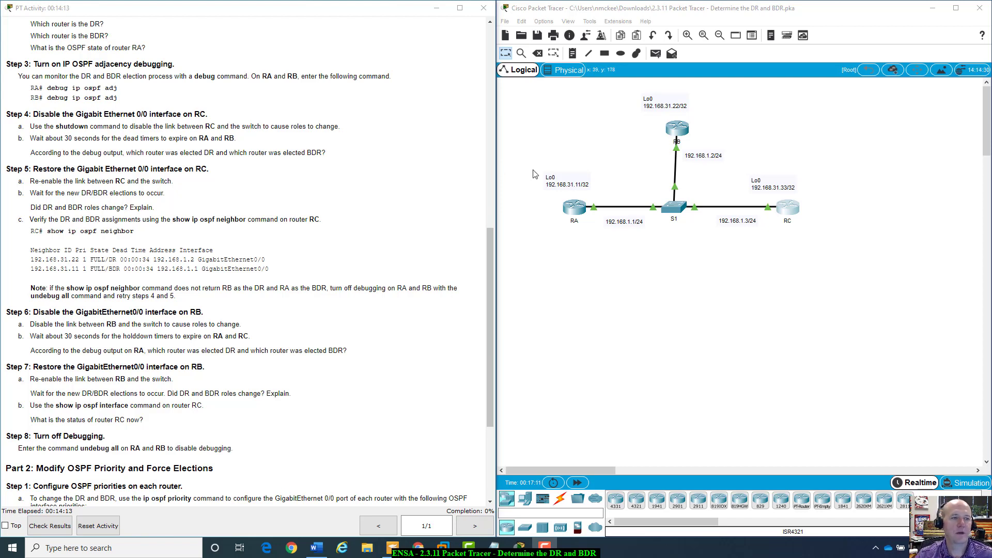
{"action": "left_click", "coordinate": [579, 208]}
{"action": "left_click", "coordinate": [580, 207]}
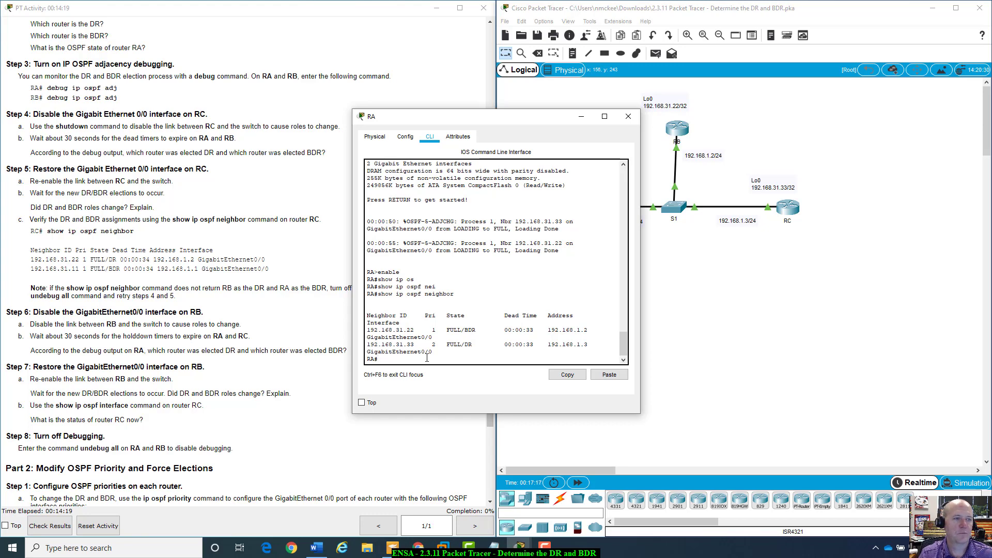
{"action": "type", "text": "de"}
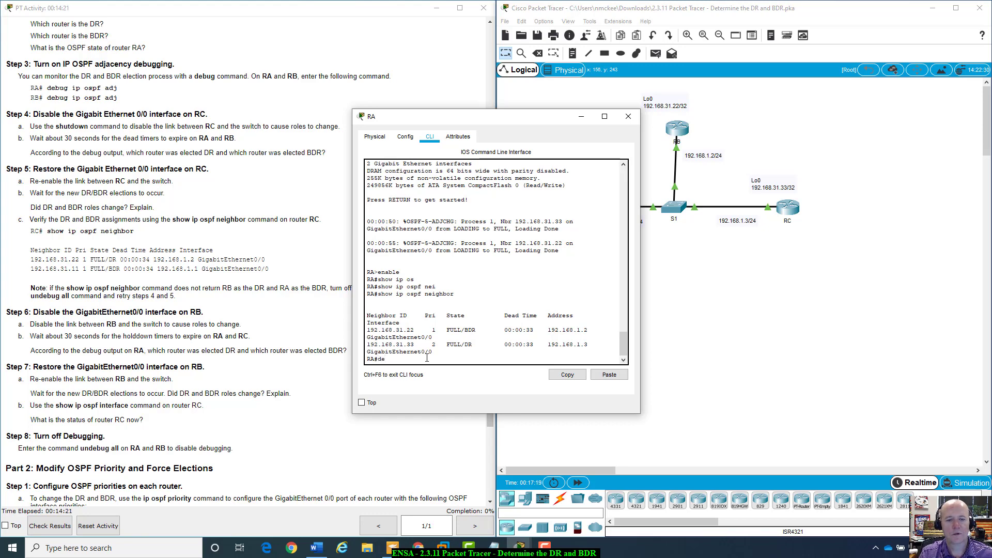
{"action": "key", "text": "Tab"}
{"action": "type", "text": "bu"}
{"action": "key", "text": "Tab"}
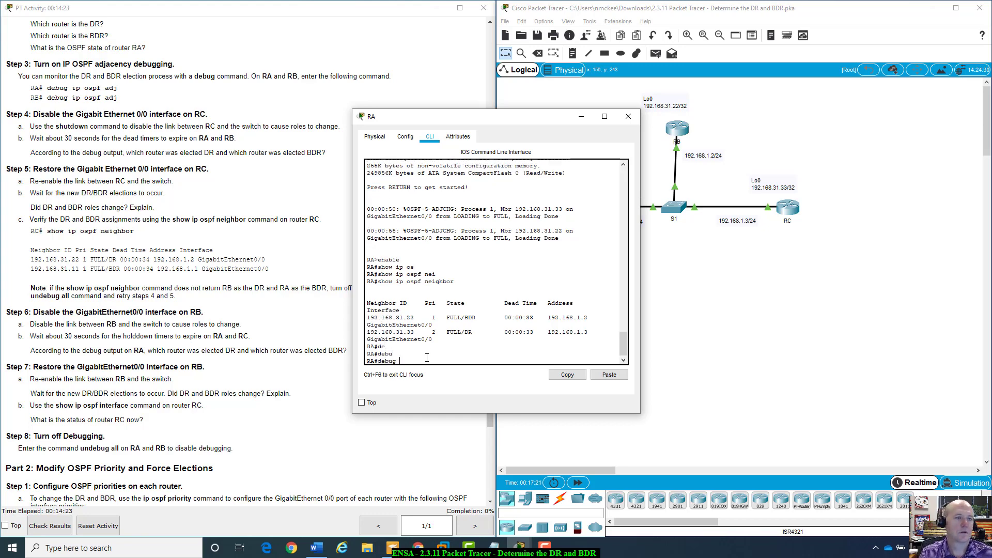
{"action": "type", "text": "ip osp"}
{"action": "key", "text": "Tab"}
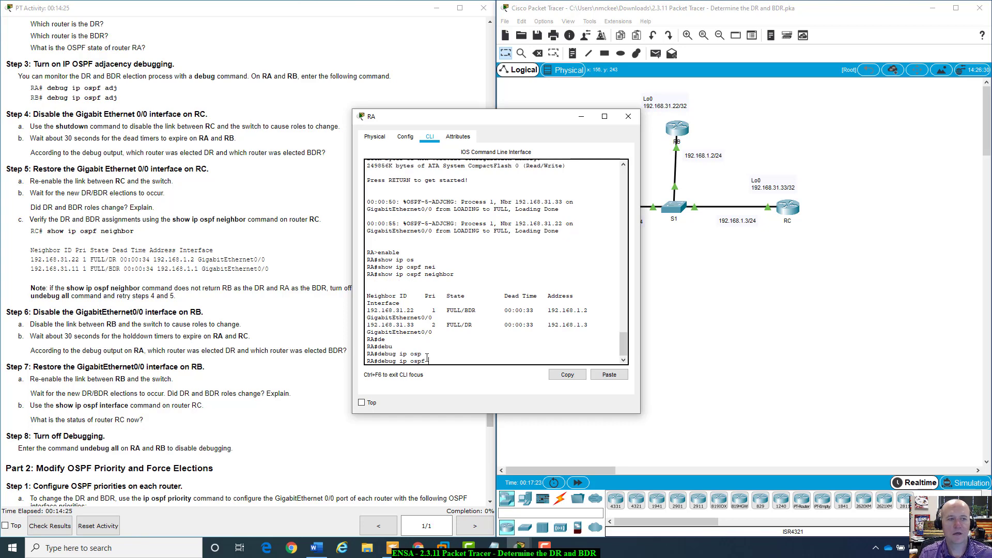
{"action": "type", "text": "adj"}
{"action": "key", "text": "Return"}
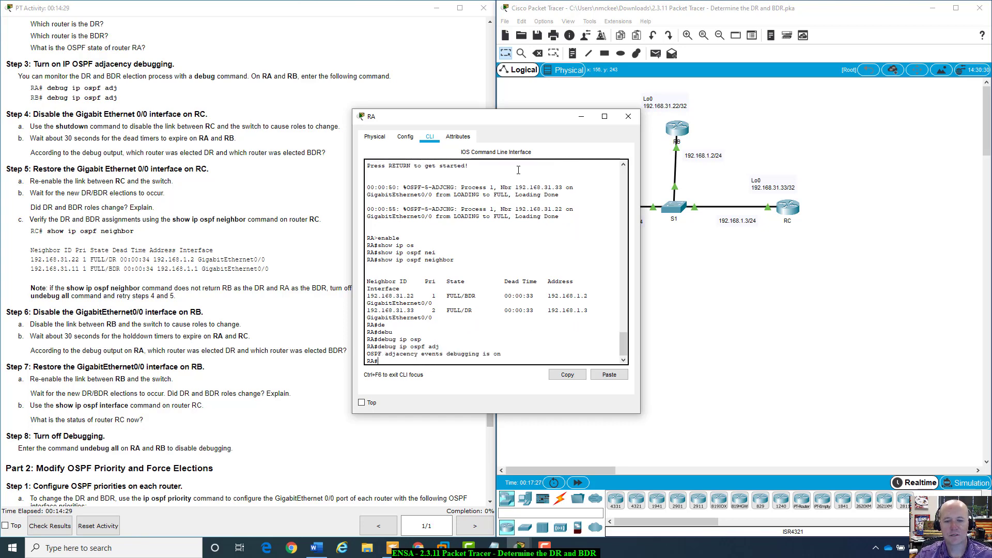
Try to copy the debug ip ospf adj command from RA's command line.
{"action": "left_click_drag", "start_coordinate": [521, 125], "coordinate": [527, 139]}
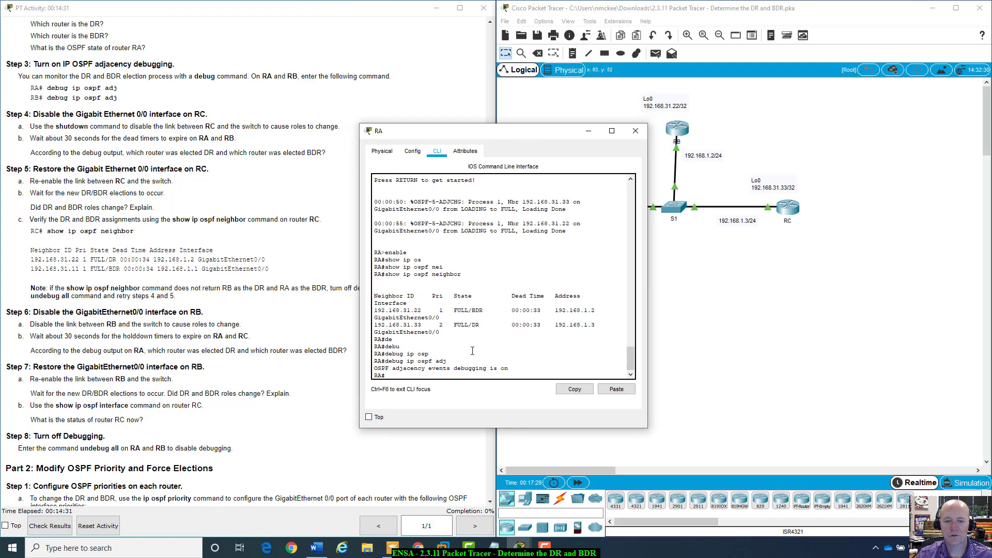
{"action": "left_click_drag", "start_coordinate": [447, 362], "coordinate": [394, 362]}
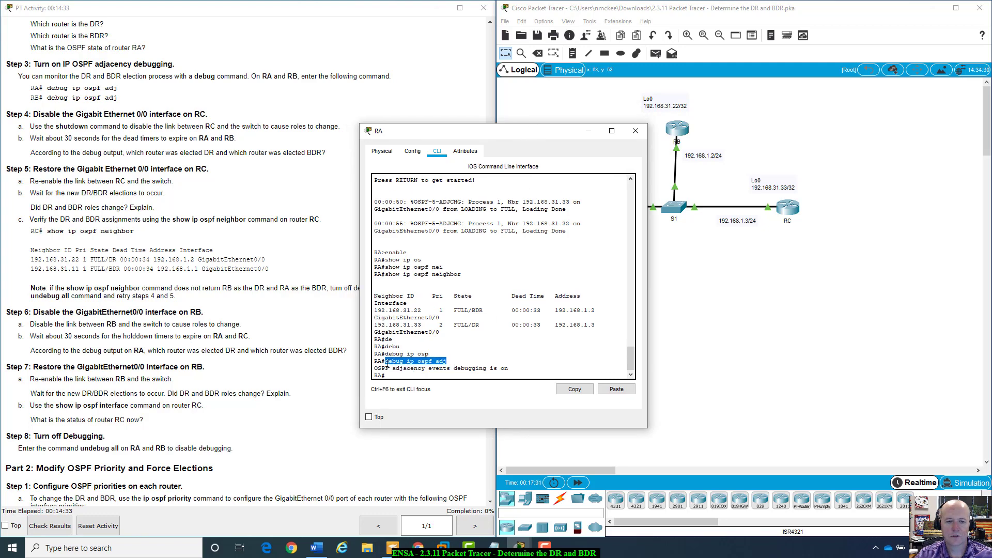
{"action": "left_click", "coordinate": [575, 389]}
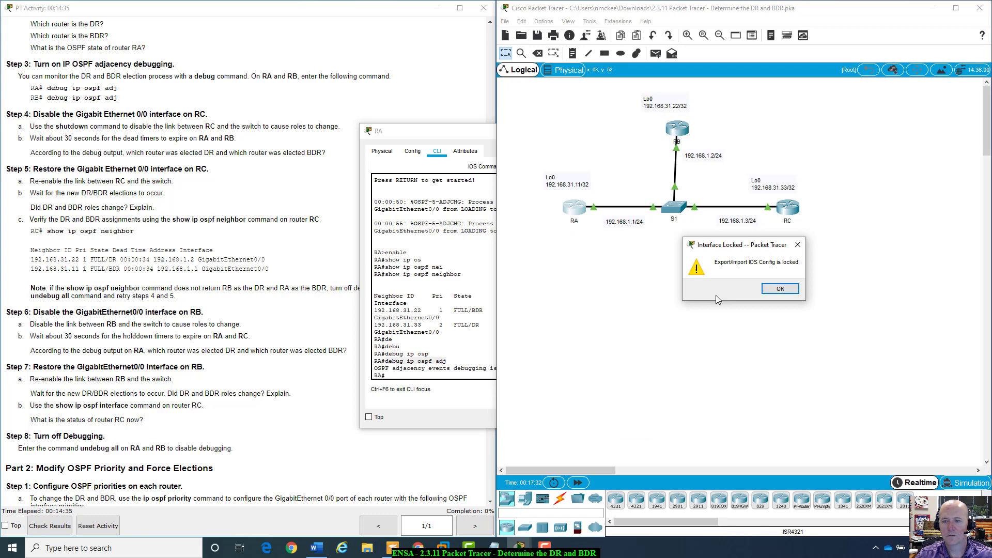
{"action": "left_click", "coordinate": [789, 287]}
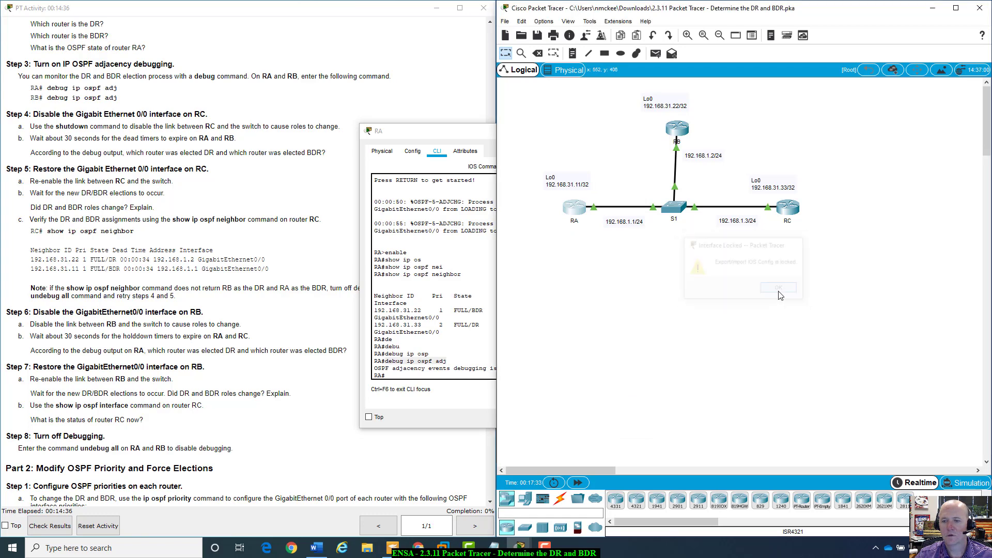
{"action": "left_click", "coordinate": [427, 404]}
{"action": "left_click_drag", "start_coordinate": [574, 133], "coordinate": [657, 173]}
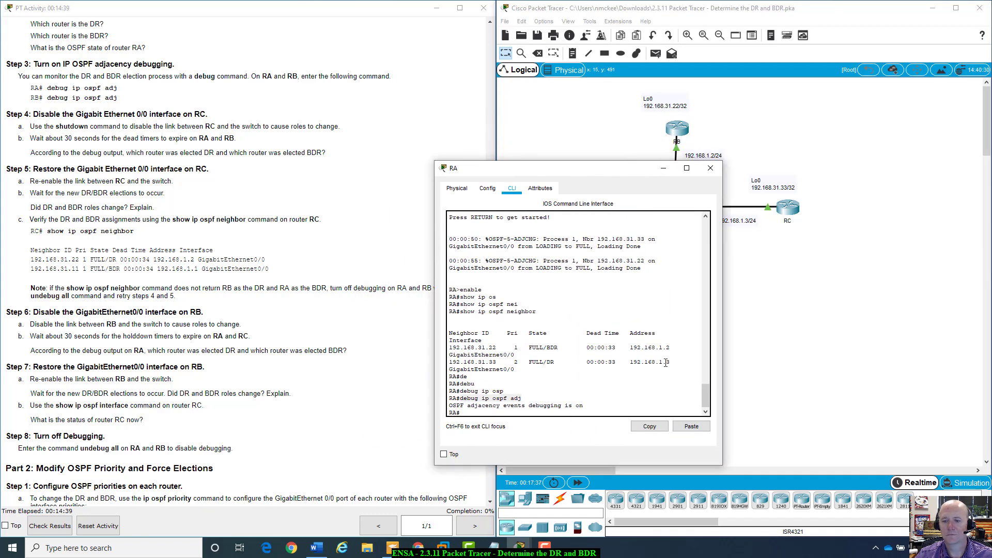
{"action": "left_click", "coordinate": [634, 430]}
{"action": "left_click", "coordinate": [778, 290]}
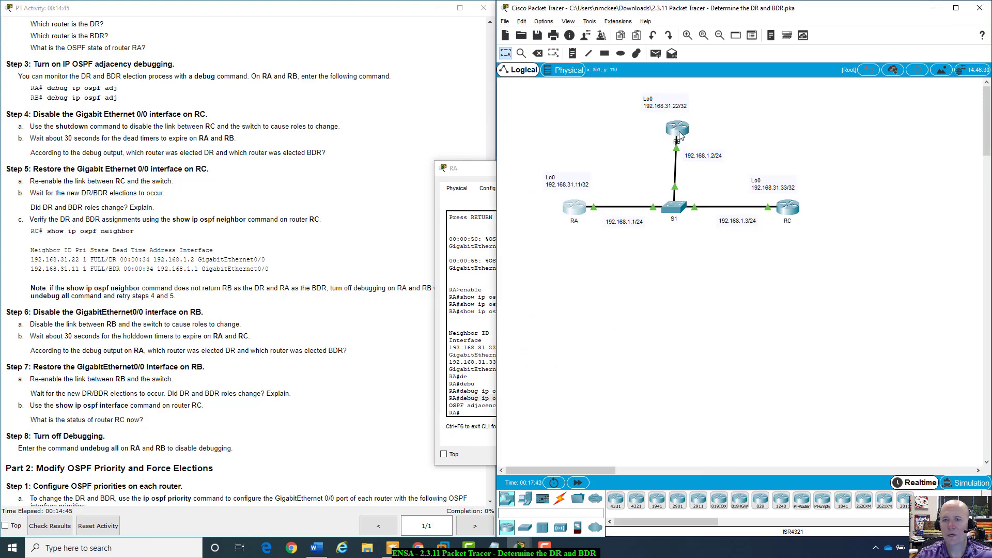
Open router RB's command line and try to paste the debug command into it.
{"action": "left_click", "coordinate": [682, 134]}
{"action": "left_click_drag", "start_coordinate": [627, 134], "coordinate": [710, 139]}
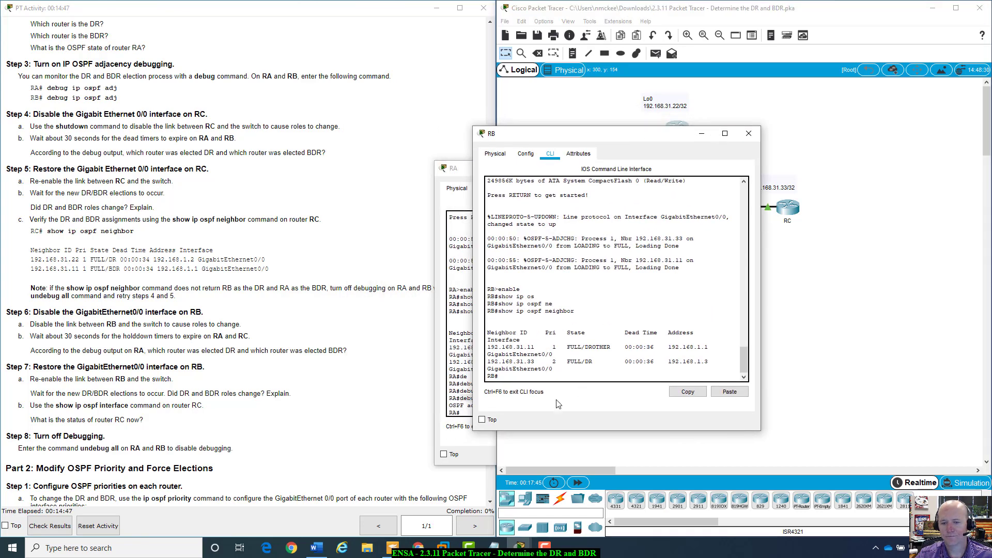
{"action": "left_click", "coordinate": [730, 392]}
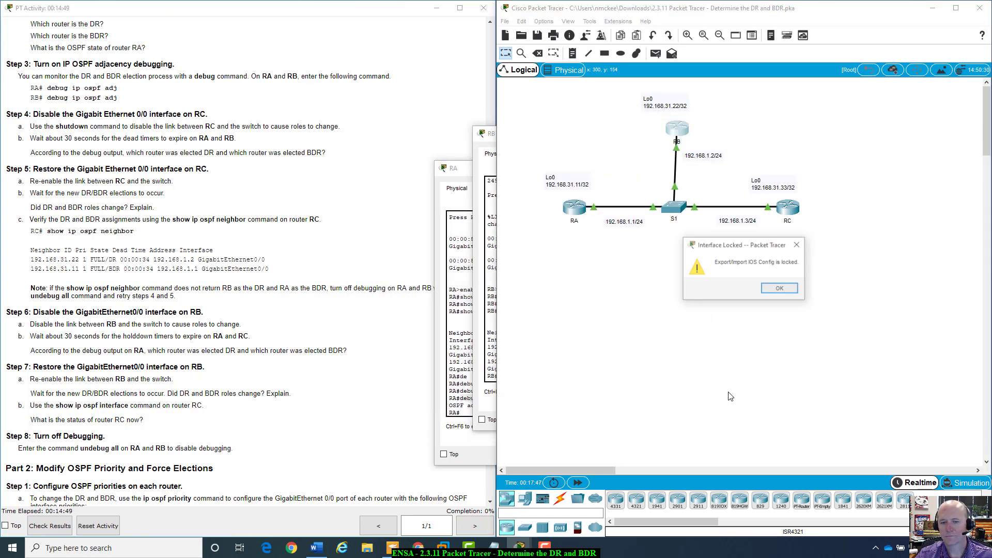
{"action": "left_click", "coordinate": [781, 289]}
Turn on OSPF adjacency debugging on RB with debug ip ospf adj and reposition RB's window beside RA's.
{"action": "left_click", "coordinate": [681, 129]}
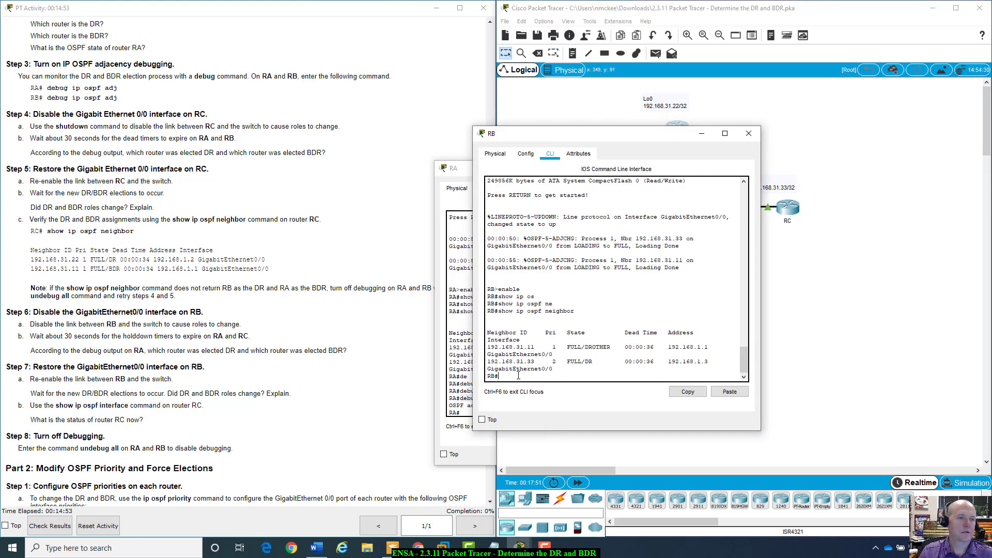
{"action": "type", "text": "debug"}
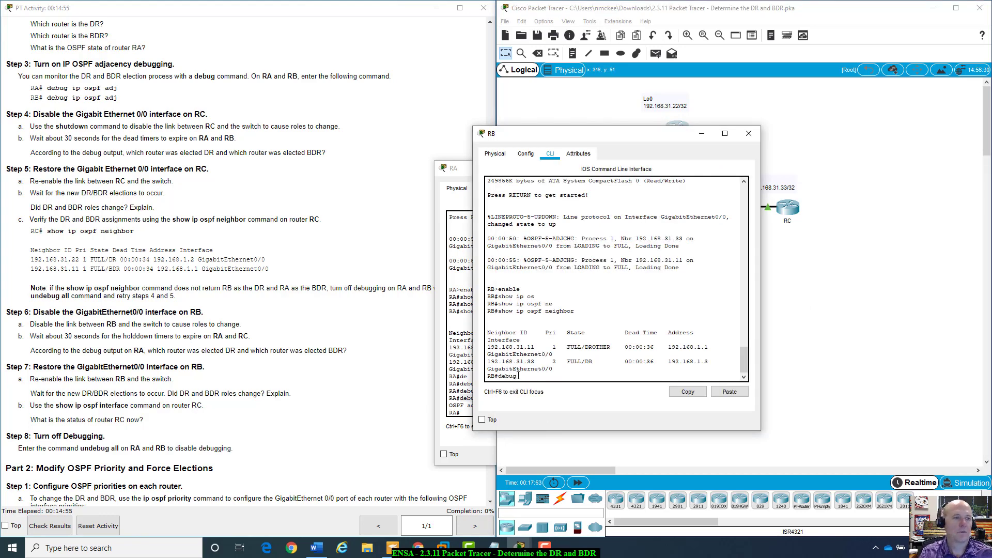
{"action": "type", "text": " ip os"}
{"action": "key", "text": "Tab"}
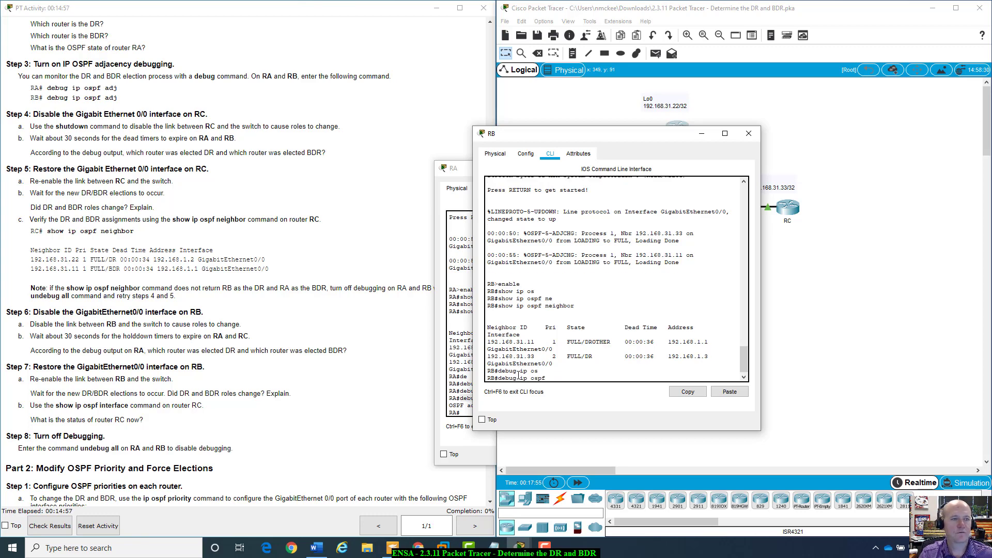
{"action": "type", "text": "adj"}
{"action": "key", "text": "Return"}
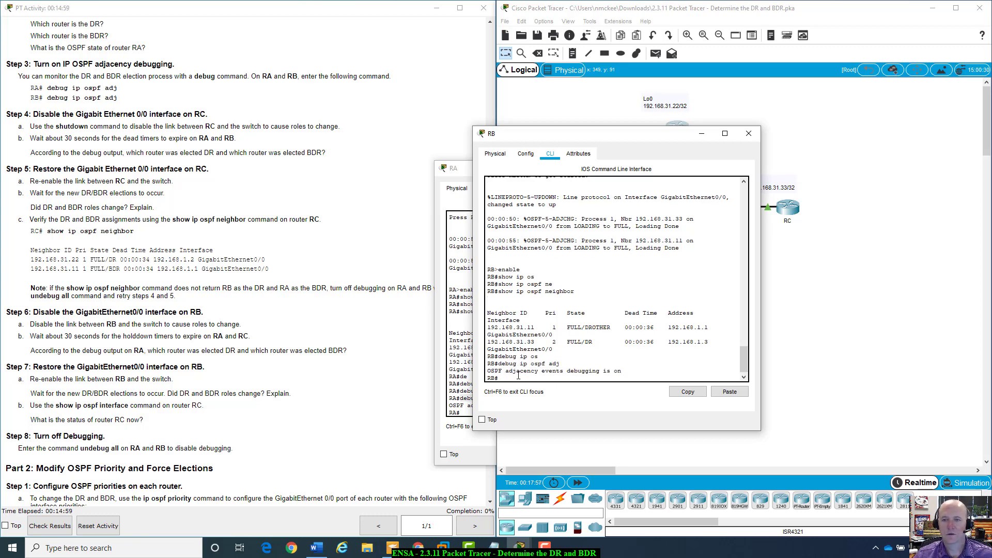
{"action": "left_click_drag", "start_coordinate": [634, 136], "coordinate": [700, 203]}
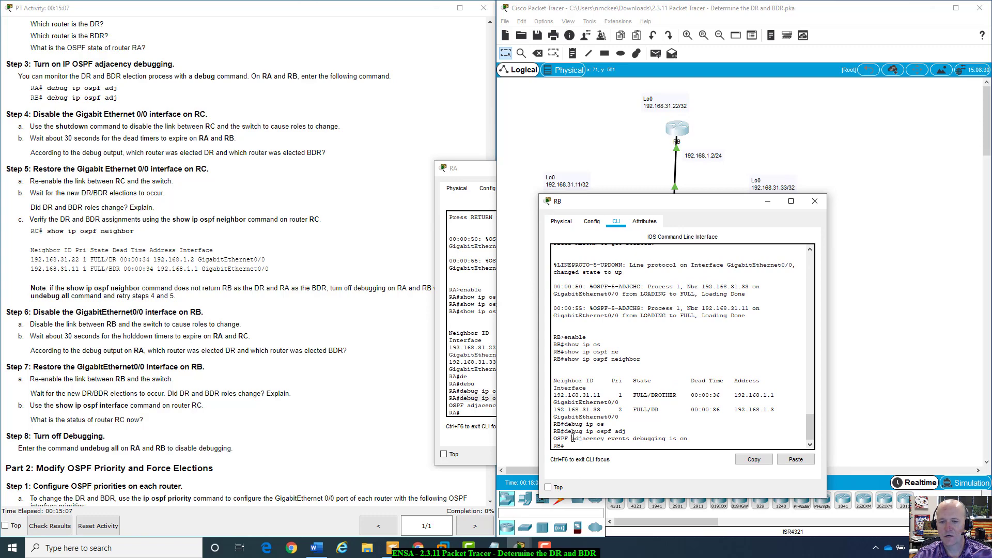
{"action": "left_click_drag", "start_coordinate": [573, 439], "coordinate": [688, 439]}
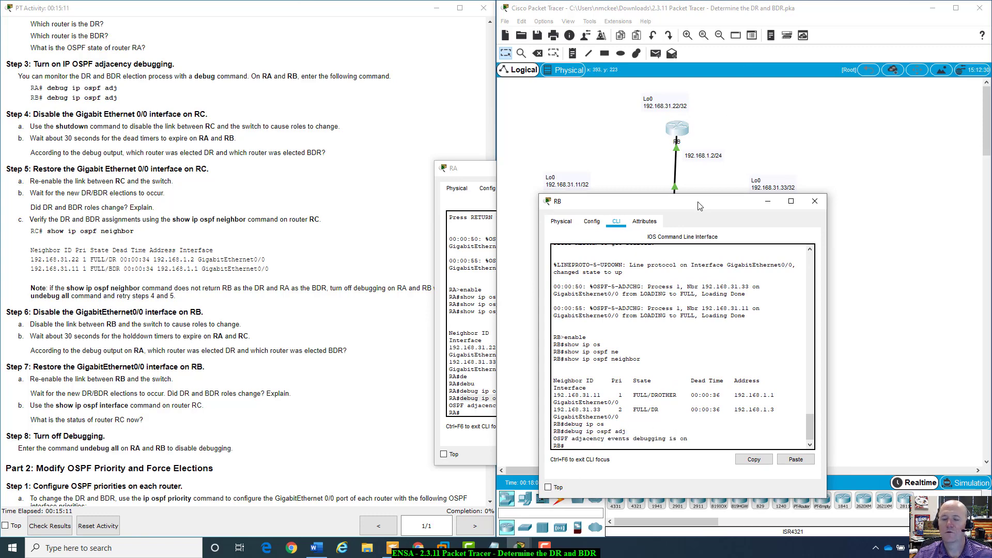
{"action": "left_click_drag", "start_coordinate": [698, 206], "coordinate": [671, 191]}
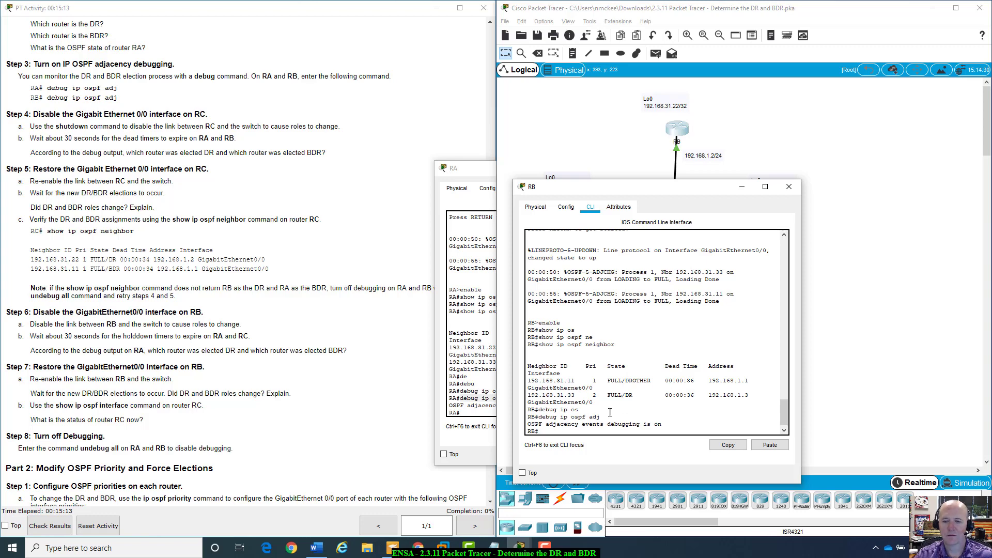
Put RB's window away and open router RC's command line for Step 4.
{"action": "left_click_drag", "start_coordinate": [689, 190], "coordinate": [675, 229]}
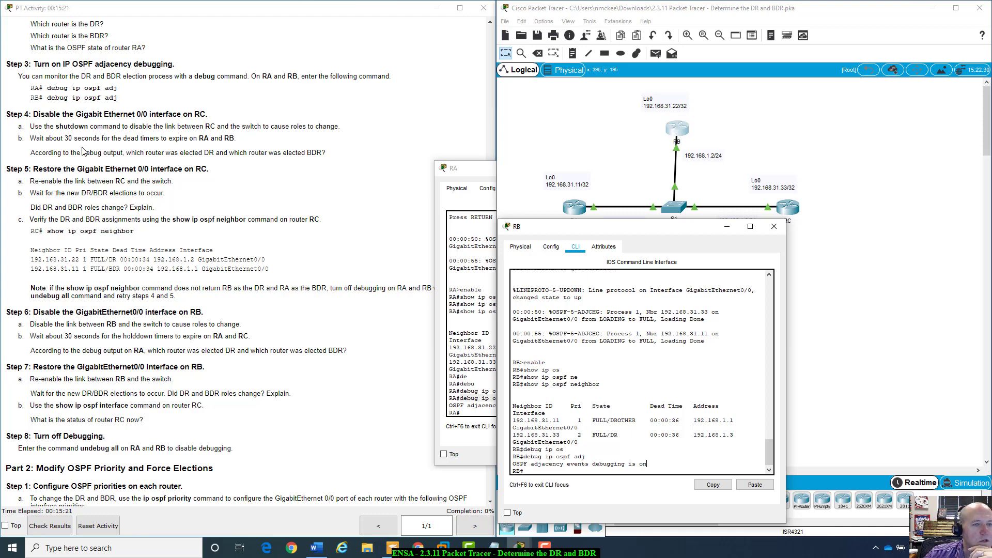
{"action": "left_click", "coordinate": [727, 227]}
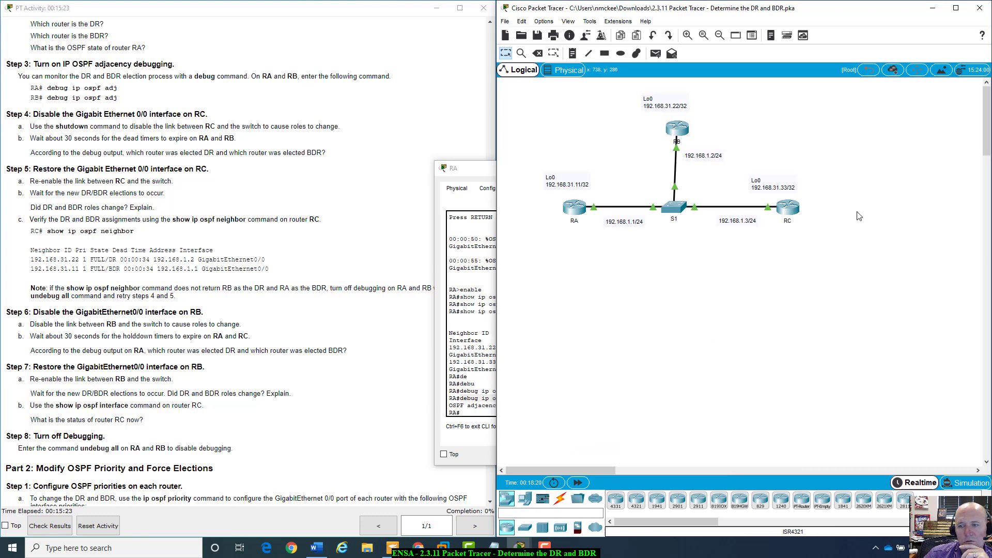
{"action": "left_click", "coordinate": [791, 209]}
{"action": "left_click_drag", "start_coordinate": [541, 120], "coordinate": [725, 144]}
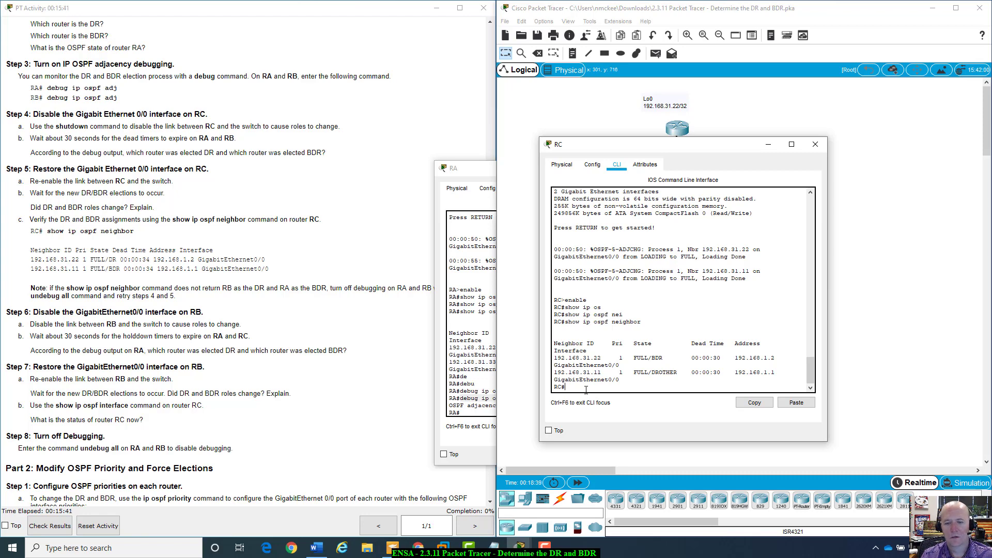
Try to select interface g0/0 on RC directly from privileged mode with int g0/0.
{"action": "type", "text": "0"}
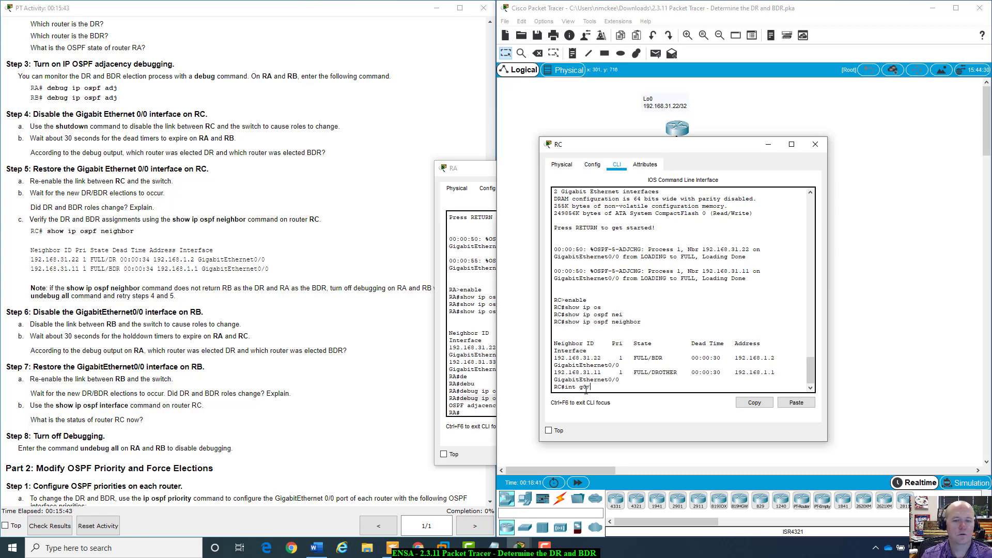
{"action": "type", "text": "/0"}
{"action": "key", "text": "Return"}
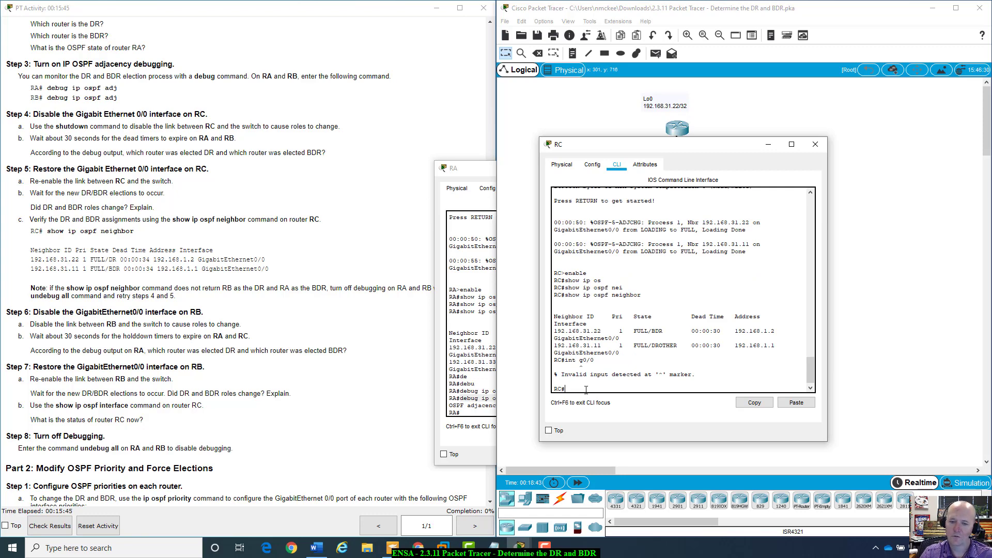
Enter global configuration on RC with config t, select interface g0/0 and disable it with shutdown.
{"action": "type", "text": "c"}
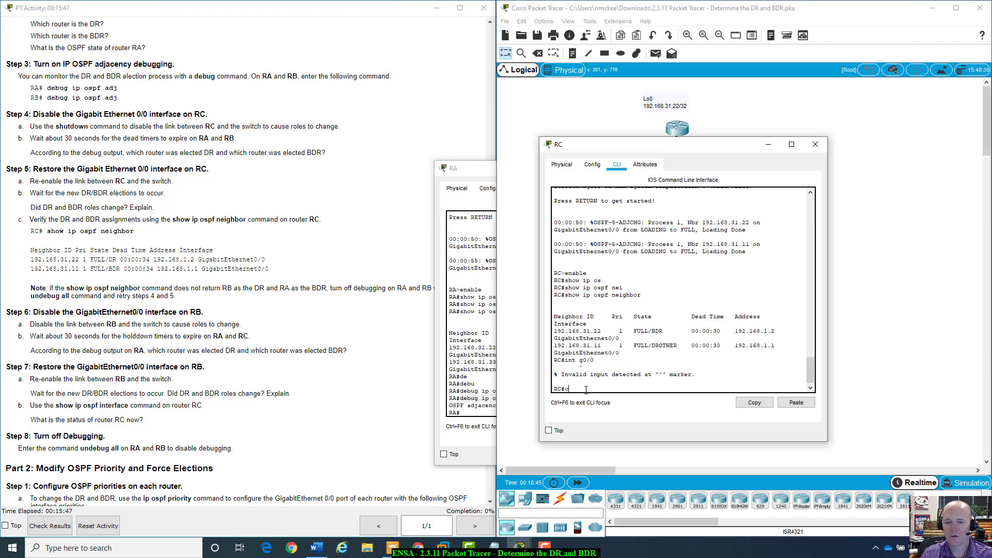
{"action": "type", "text": "onfig t"}
{"action": "key", "text": "Return"}
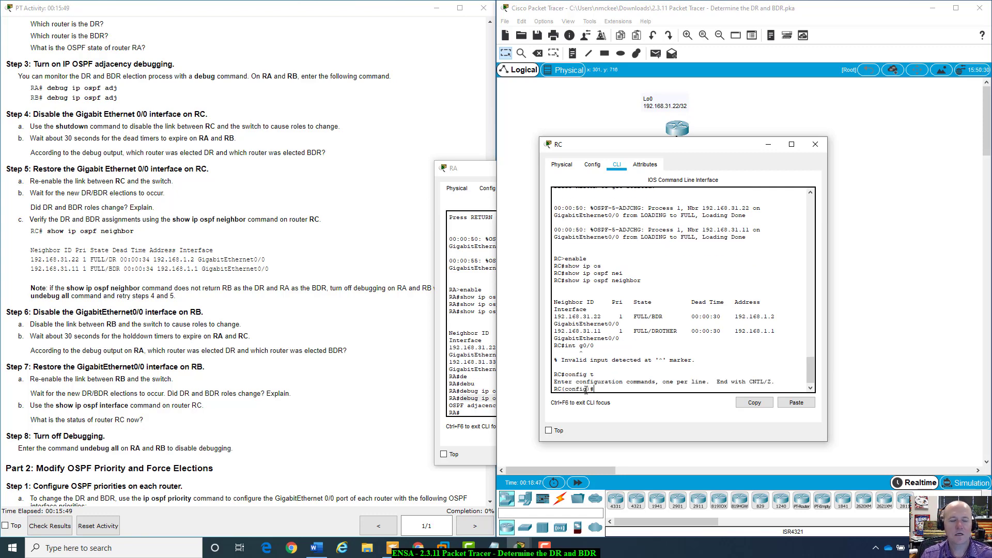
{"action": "type", "text": "int g0"}
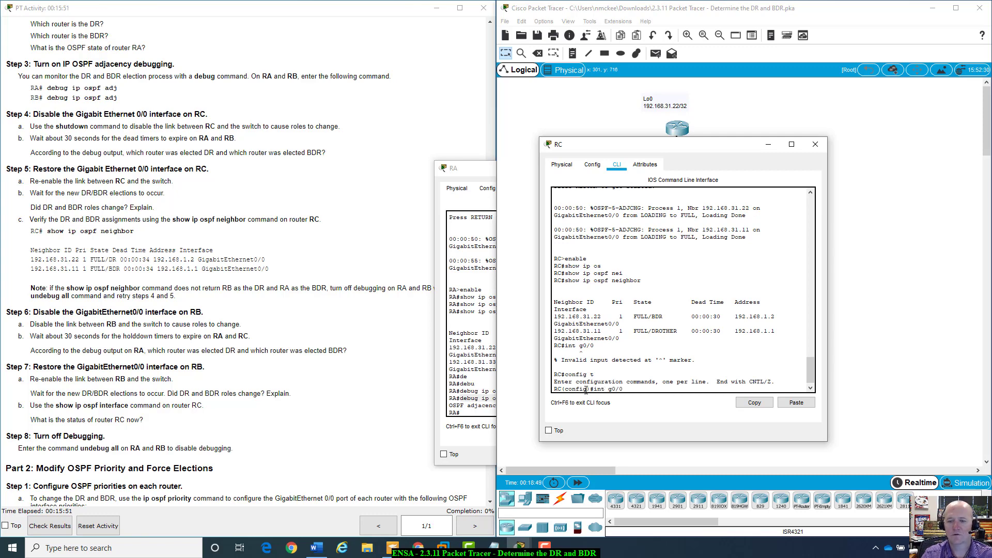
{"action": "type", "text": "/0"}
{"action": "key", "text": "Return"}
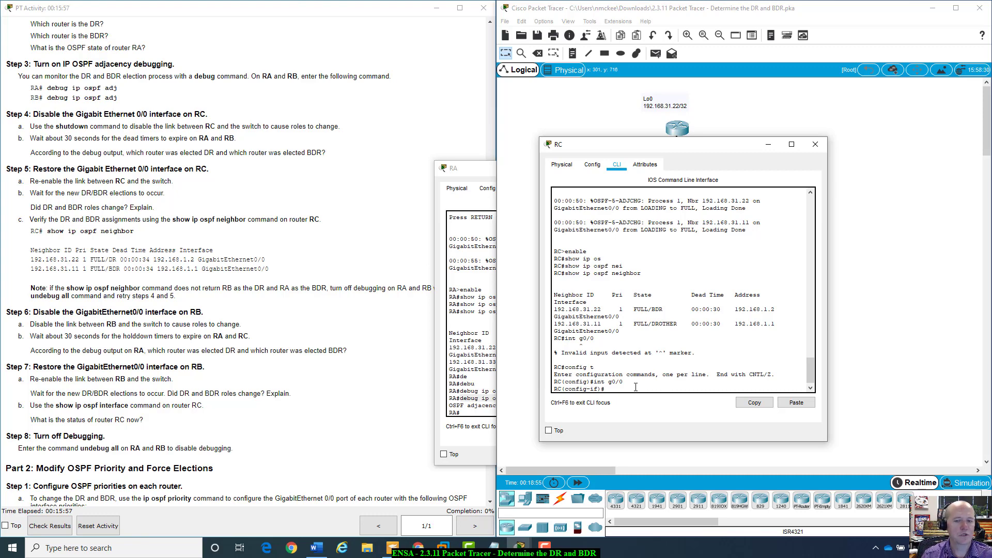
{"action": "type", "text": "shu"}
{"action": "key", "text": "Tab"}
{"action": "key", "text": "Return"}
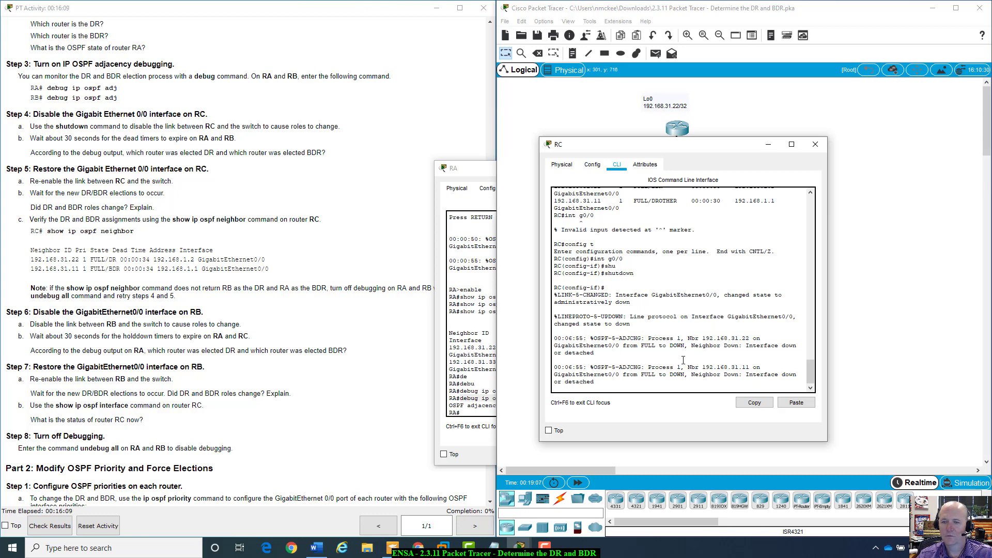
{"action": "left_click_drag", "start_coordinate": [713, 141], "coordinate": [863, 236]}
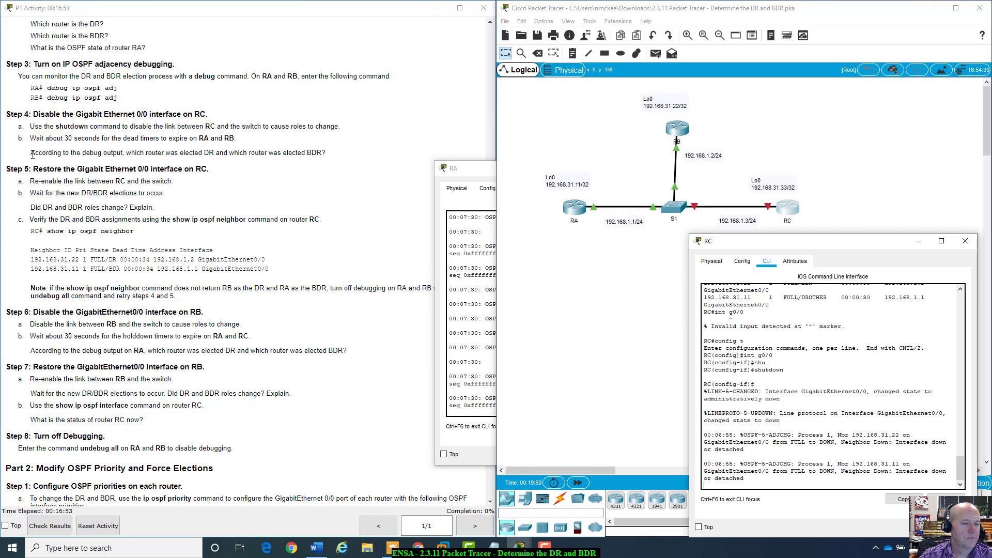
Read the Step 4 question about which routers were elected DR and BDR, and bring up RA's command line.
{"action": "left_click_drag", "start_coordinate": [32, 154], "coordinate": [336, 151]}
{"action": "left_click", "coordinate": [339, 150]}
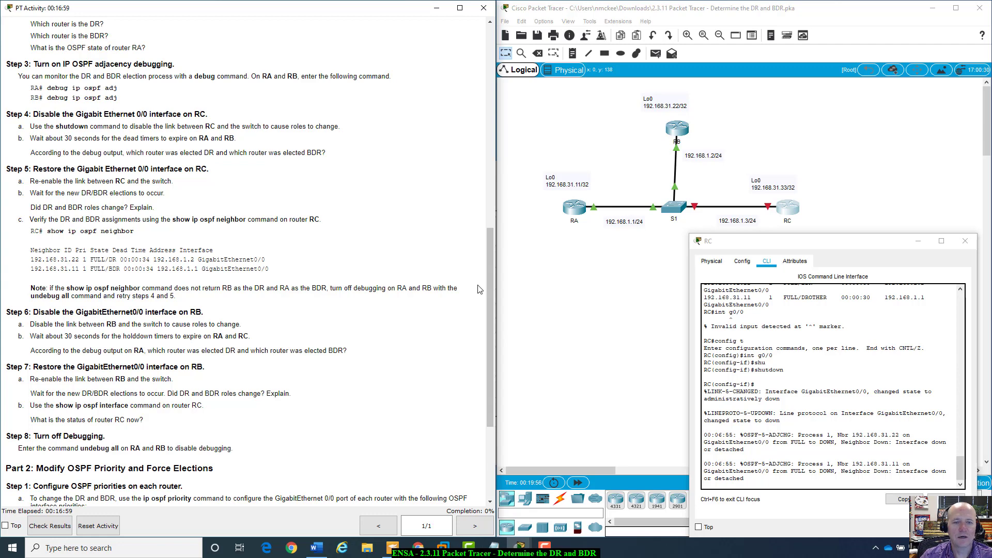
{"action": "left_click", "coordinate": [592, 215]}
{"action": "left_click", "coordinate": [581, 209]}
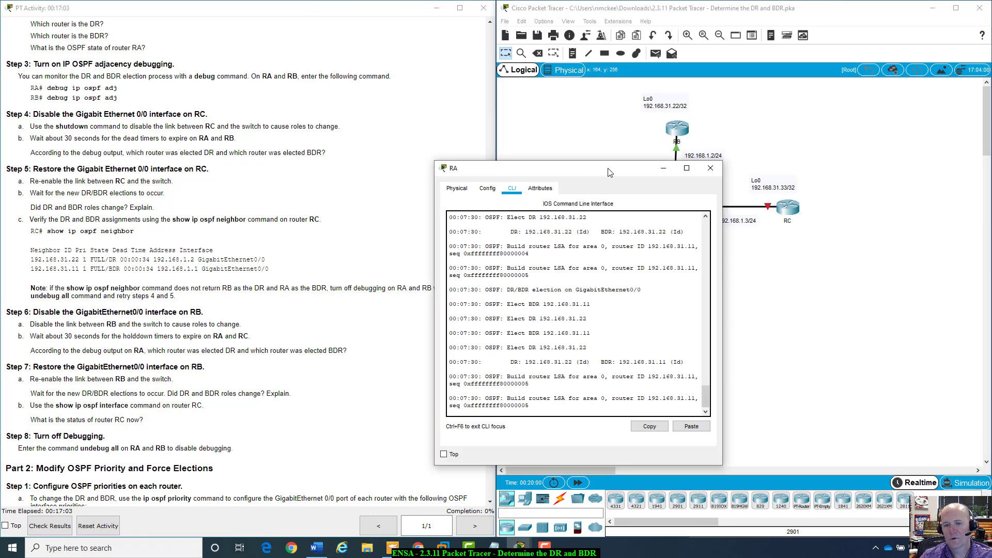
{"action": "left_click_drag", "start_coordinate": [609, 172], "coordinate": [647, 135]}
Examine the DR and BDR election messages in the debug output on RA and on RB.
{"action": "scroll", "coordinate": [525, 340], "scroll_direction": "up", "scroll_amount": 5}
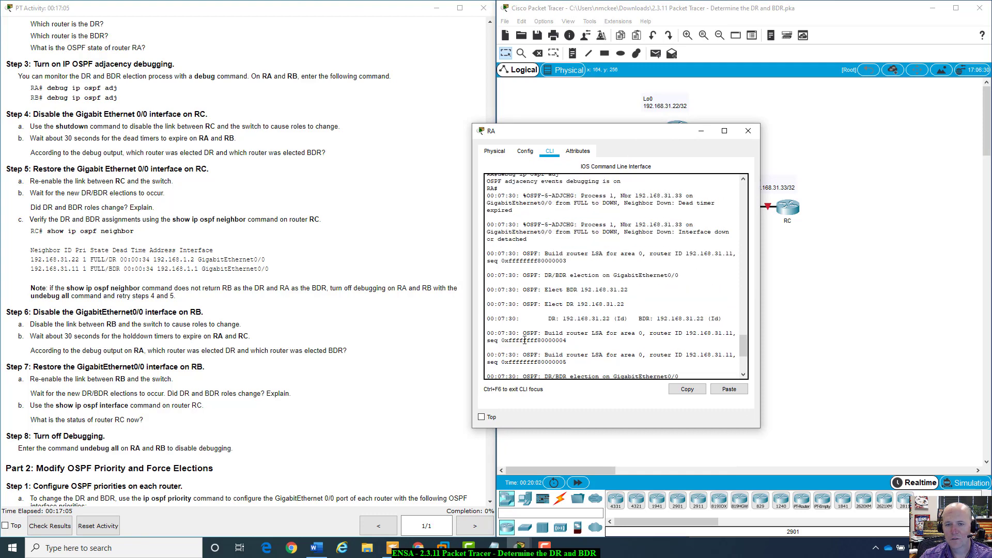
{"action": "scroll", "coordinate": [525, 340], "scroll_direction": "up", "scroll_amount": 3}
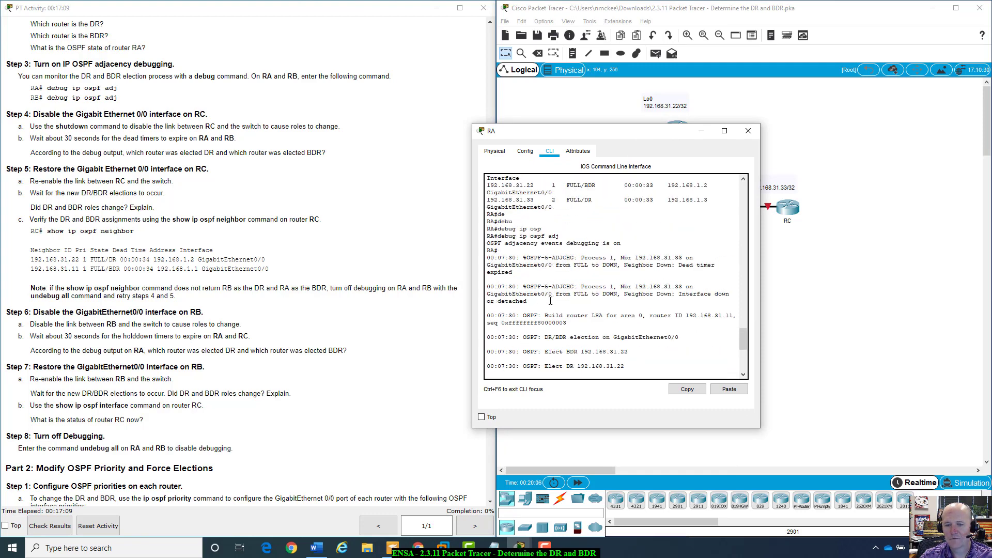
{"action": "scroll", "coordinate": [551, 305], "scroll_direction": "down", "scroll_amount": 5}
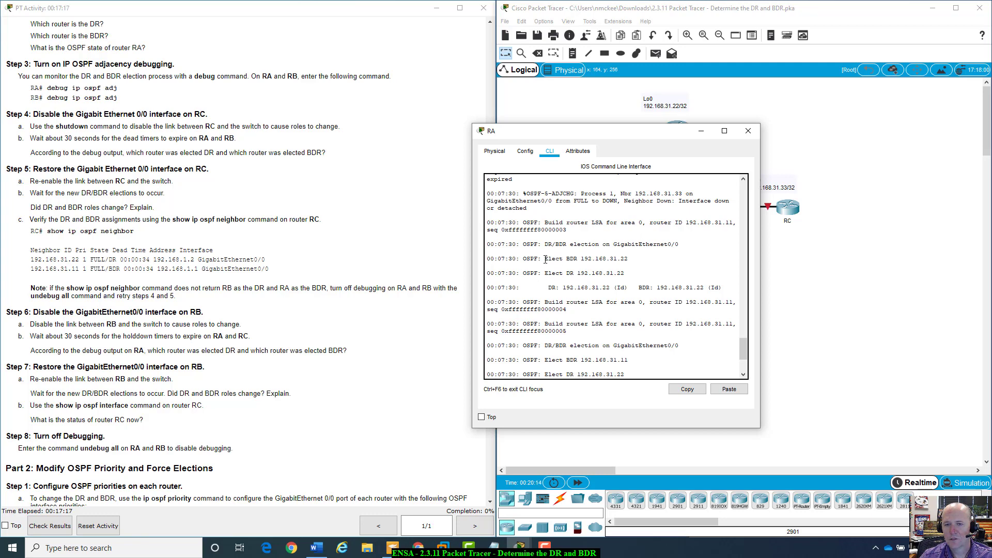
{"action": "left_click_drag", "start_coordinate": [545, 259], "coordinate": [628, 258]}
{"action": "left_click_drag", "start_coordinate": [653, 139], "coordinate": [679, 259]}
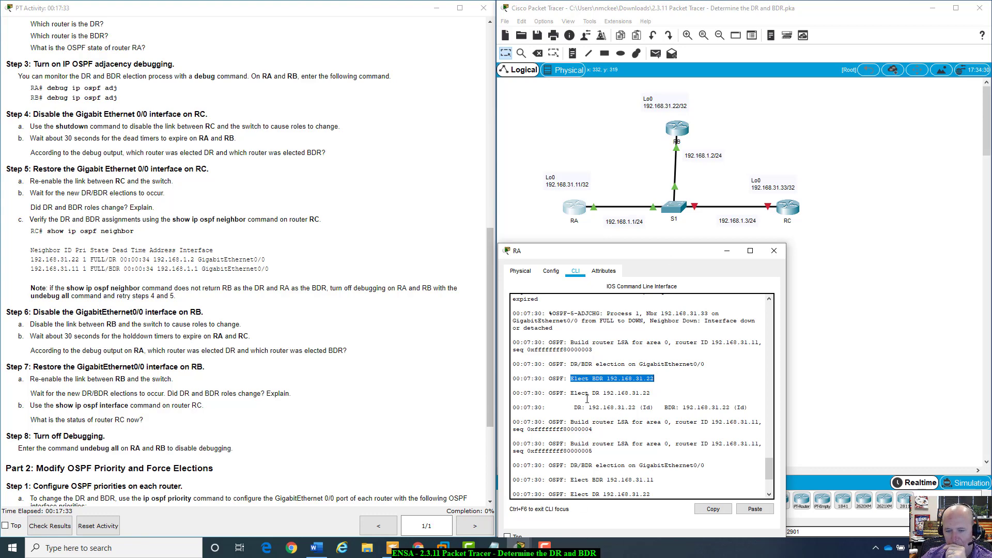
{"action": "scroll", "coordinate": [587, 398], "scroll_direction": "down", "scroll_amount": 1}
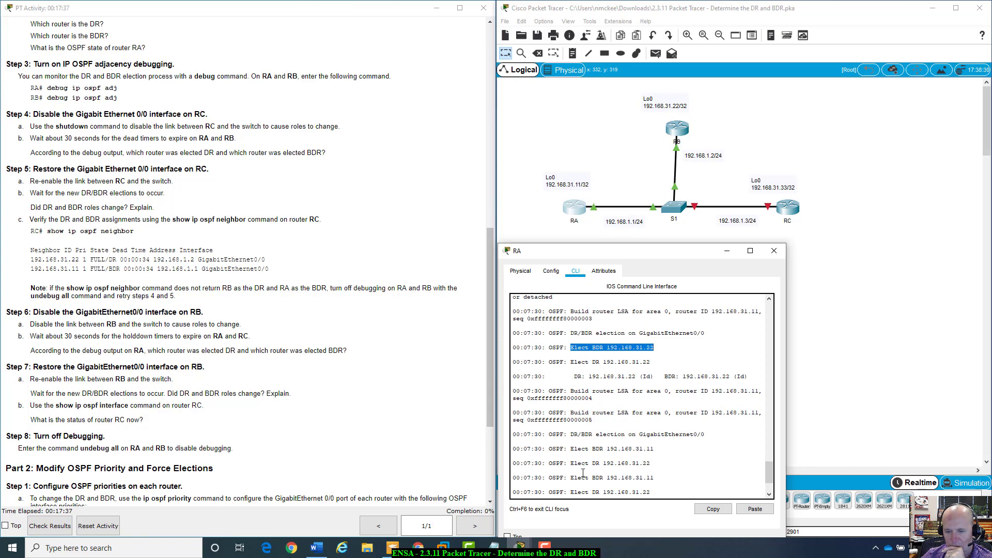
{"action": "scroll", "coordinate": [583, 472], "scroll_direction": "down", "scroll_amount": 2}
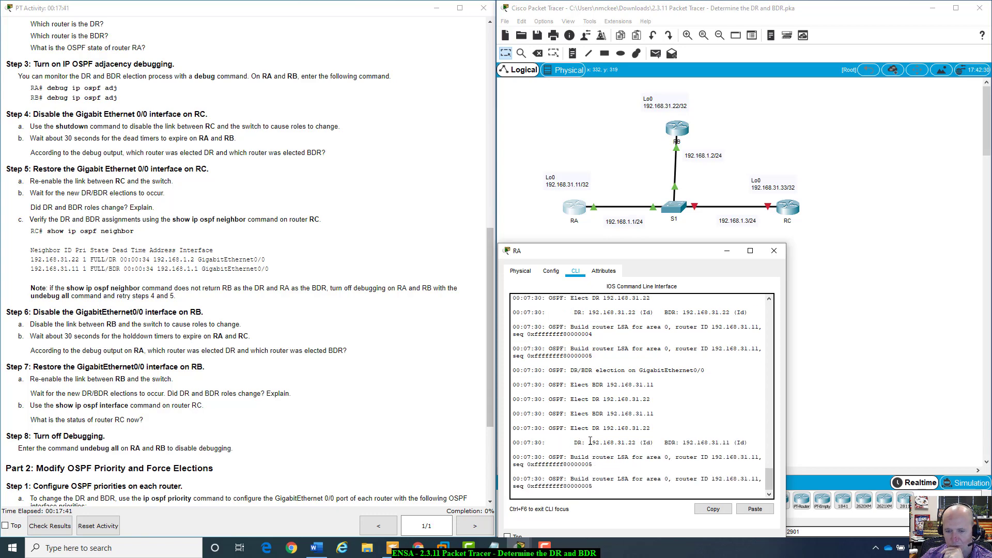
{"action": "scroll", "coordinate": [536, 313], "scroll_direction": "up", "scroll_amount": 2}
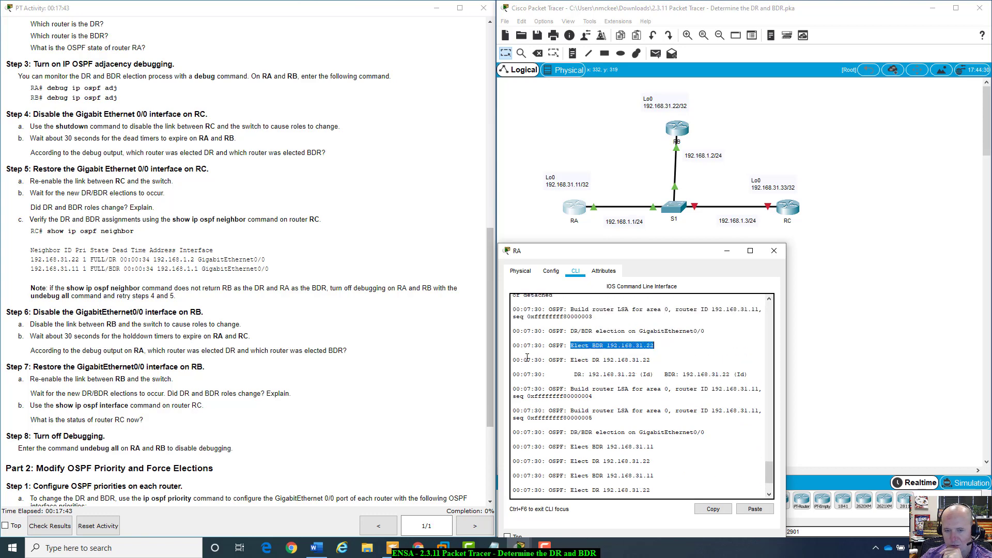
{"action": "scroll", "coordinate": [528, 359], "scroll_direction": "down", "scroll_amount": 2}
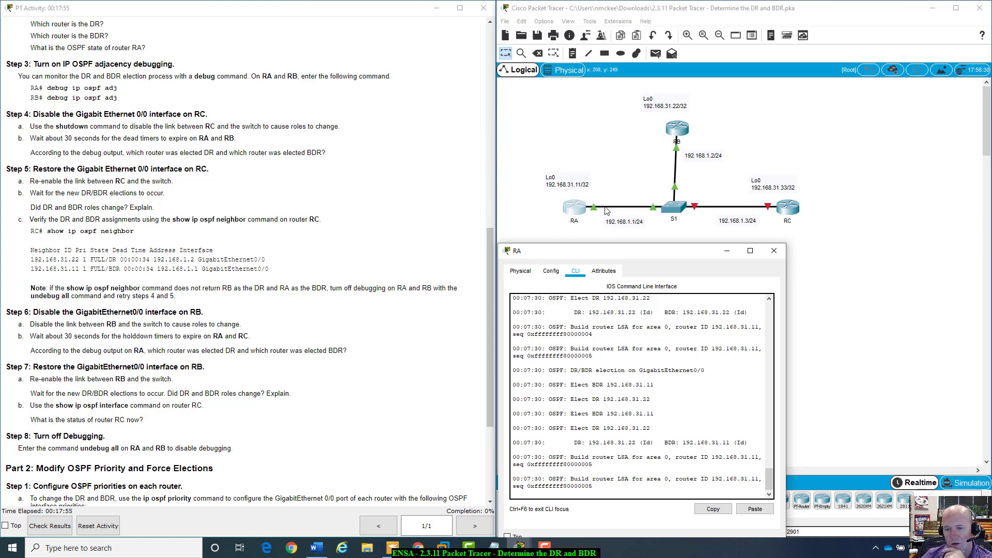
{"action": "left_click", "coordinate": [678, 126]}
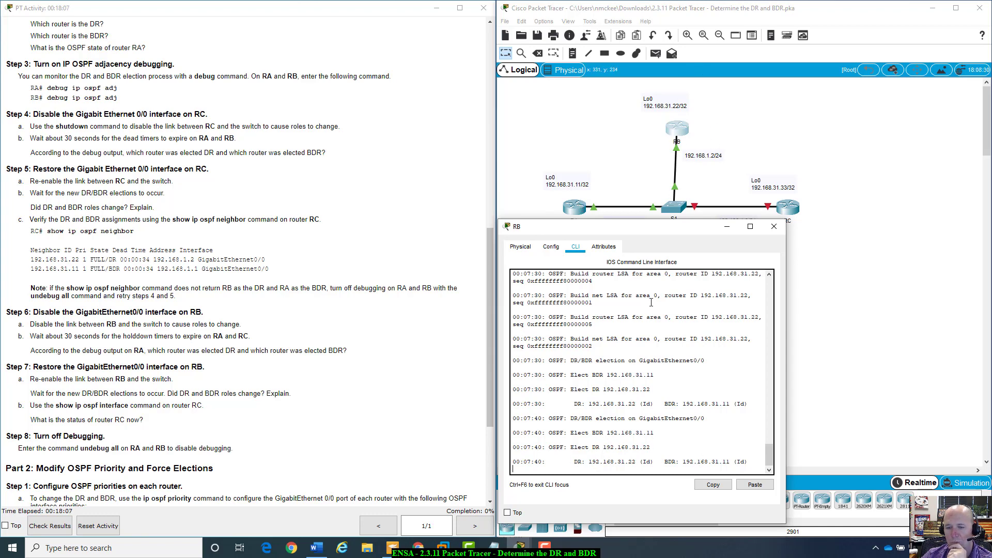
{"action": "left_click_drag", "start_coordinate": [663, 223], "coordinate": [747, 182]}
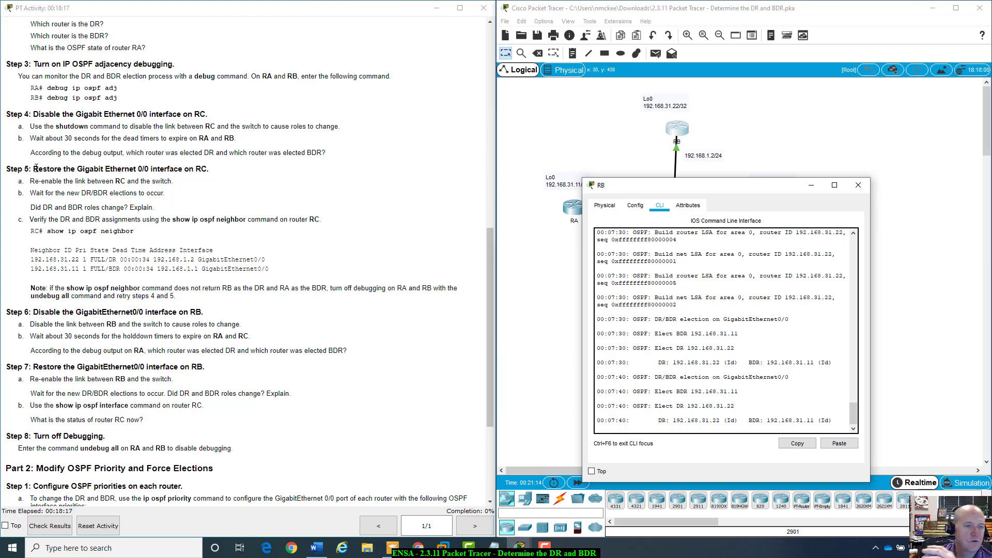
Reopen RC's command line and re-enable interface g0/0 with no shutdown, as Step 5 asks.
{"action": "left_click", "coordinate": [790, 153]}
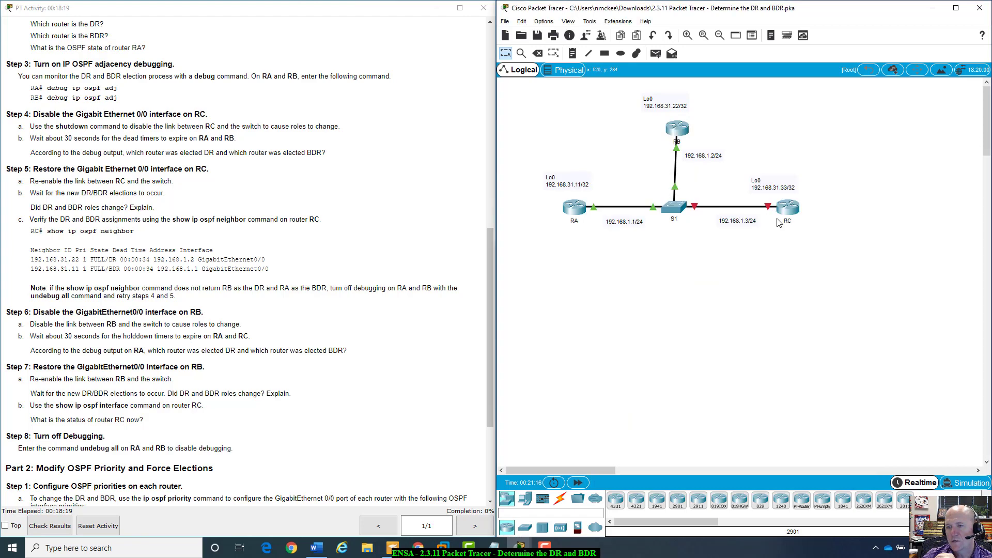
{"action": "left_click", "coordinate": [787, 207]}
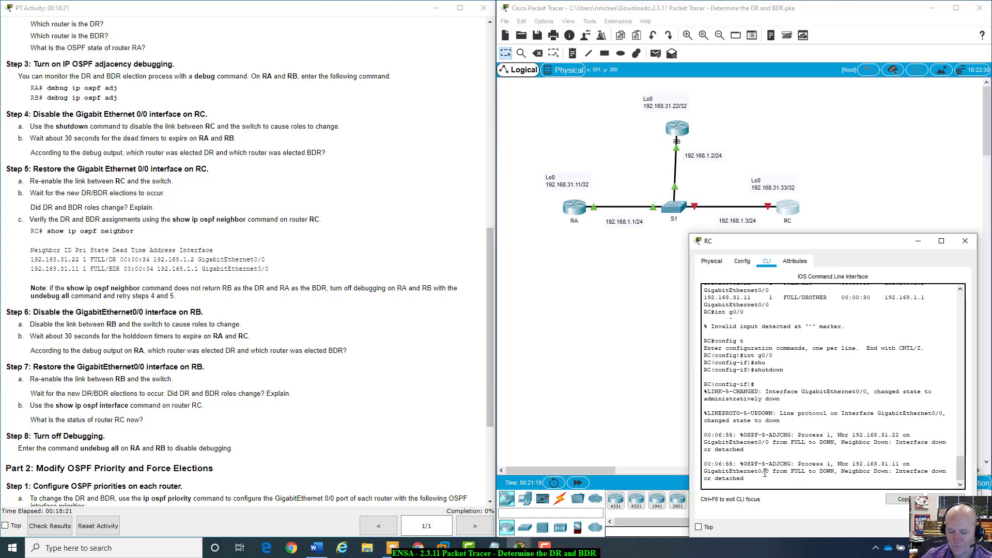
{"action": "key", "text": "Return"}
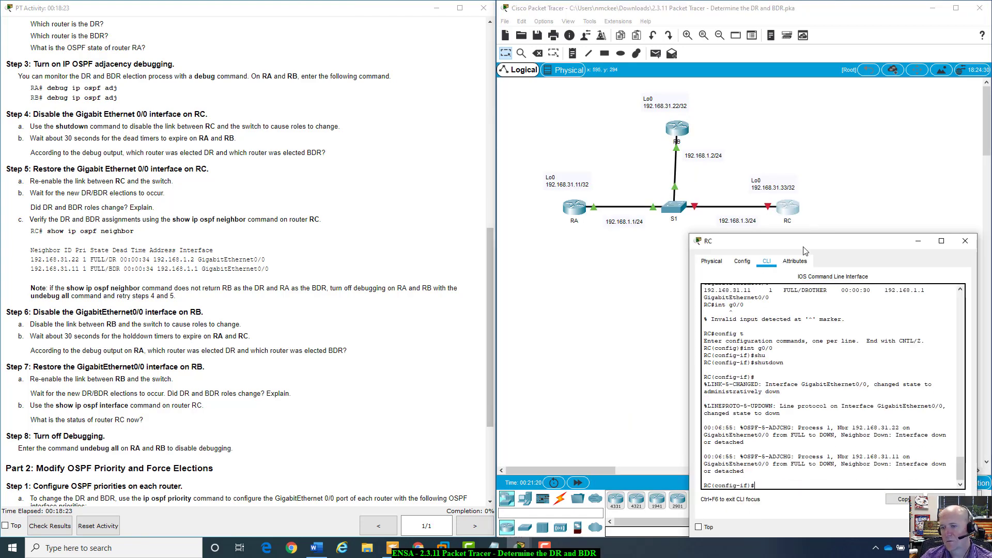
{"action": "left_click_drag", "start_coordinate": [804, 247], "coordinate": [745, 112]}
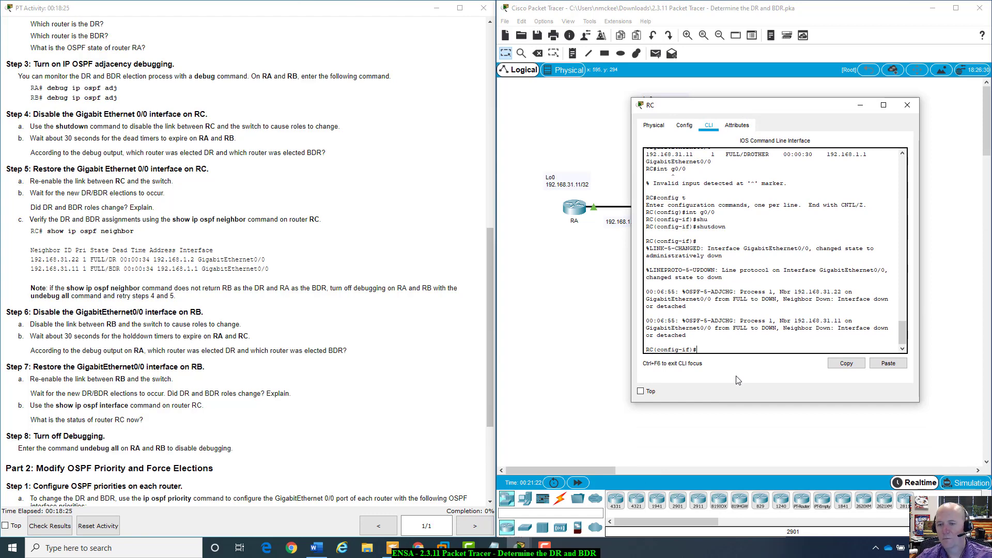
{"action": "key", "text": "Up"}
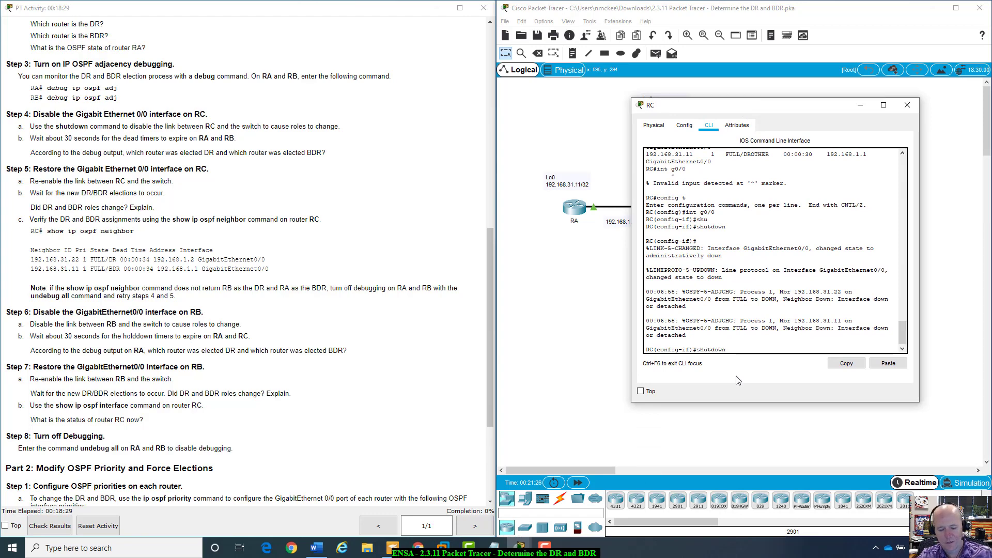
{"action": "key", "text": "Home"}
{"action": "type", "text": "no"}
{"action": "key", "text": "Return"}
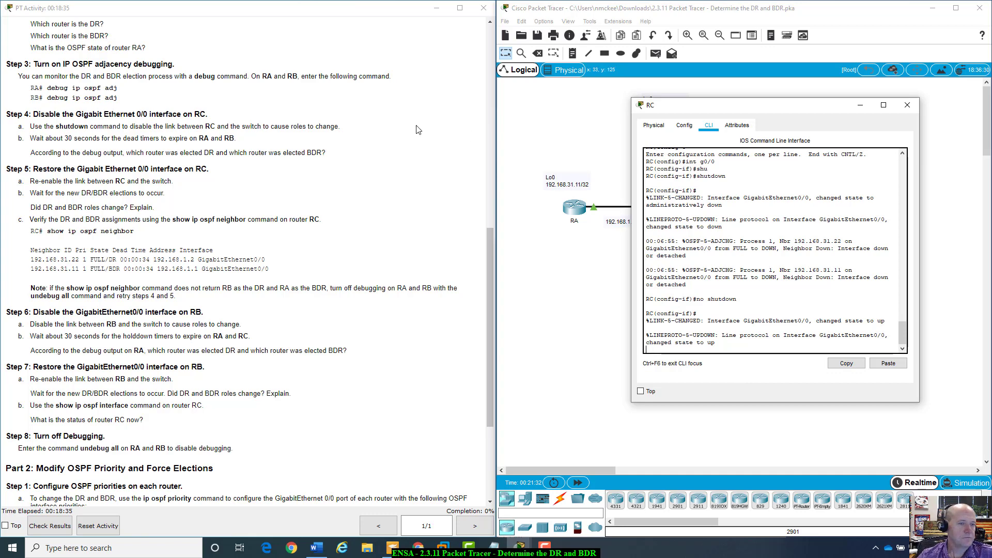
Fast-forward the simulation time for the new DR/BDR election and reopen RA's command line to check its debug output.
{"action": "scroll", "coordinate": [565, 166], "scroll_direction": "down", "scroll_amount": 3}
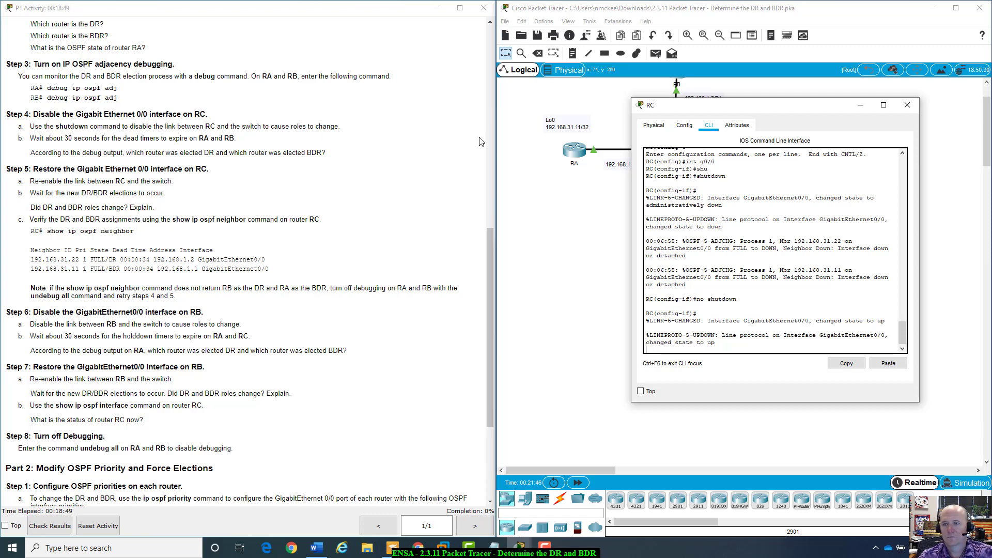
{"action": "left_click_drag", "start_coordinate": [749, 105], "coordinate": [800, 209]}
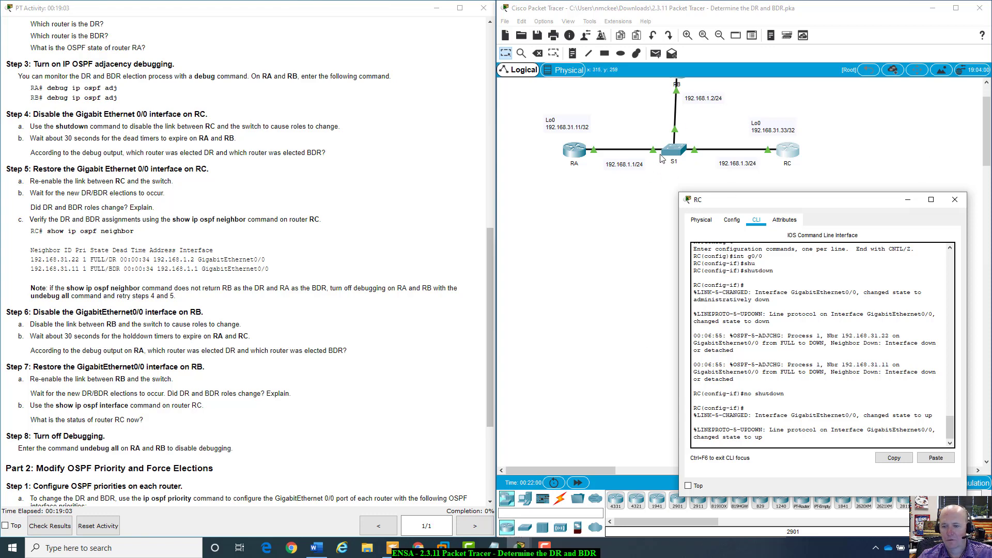
{"action": "left_click", "coordinate": [581, 483]}
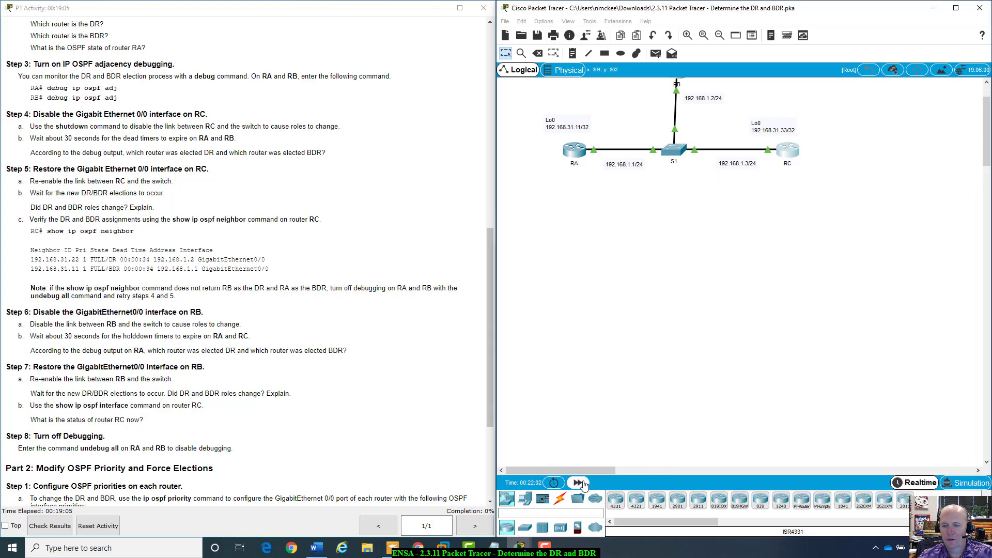
{"action": "scroll", "coordinate": [652, 263], "scroll_direction": "up", "scroll_amount": 2}
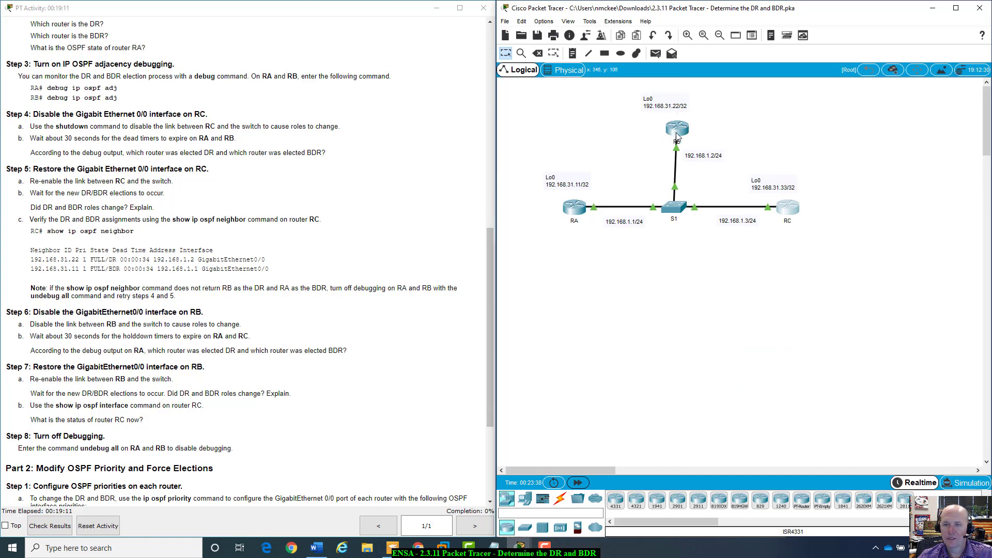
{"action": "left_click", "coordinate": [579, 212]}
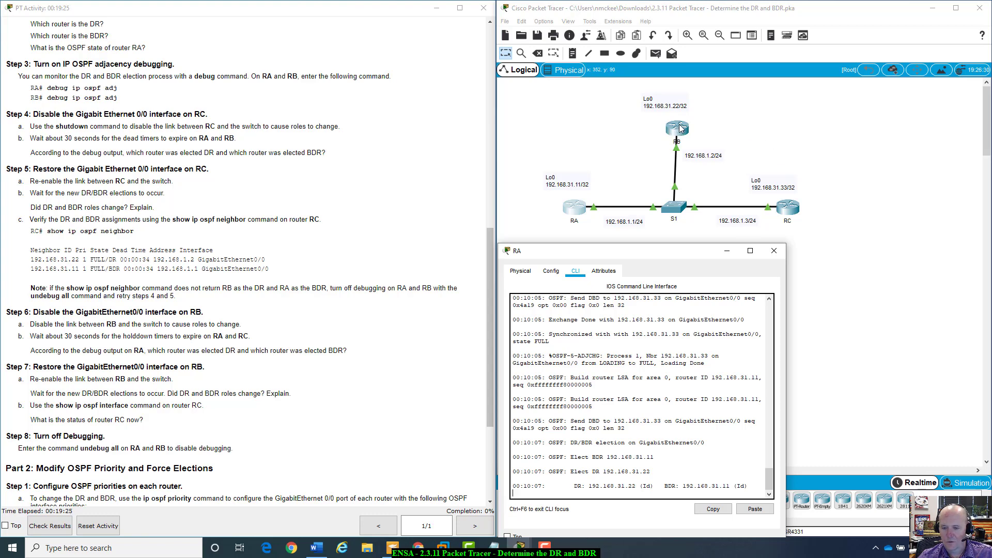
{"action": "key", "text": "Return"}
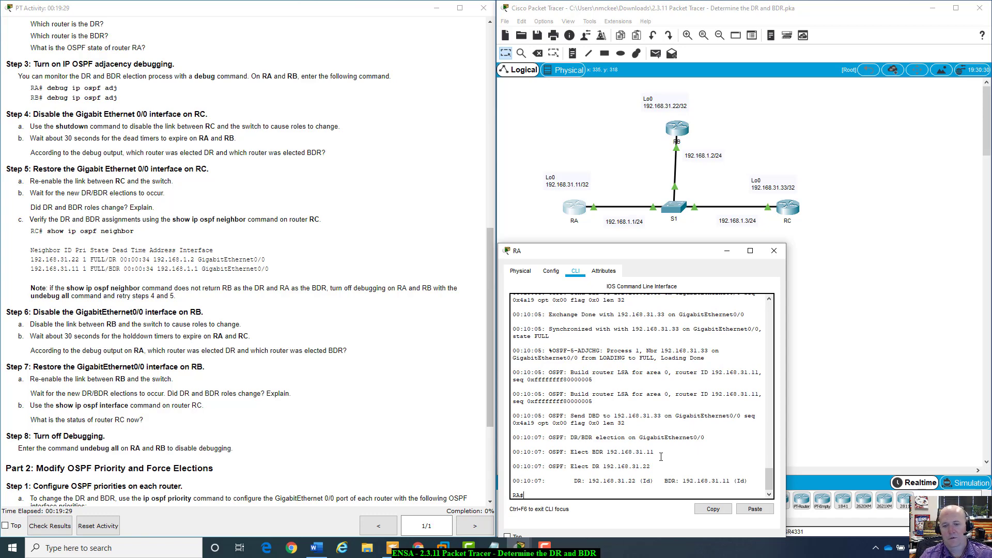
Examine RA's debug output for the DR and BDR election messages generated after restoring RC's link.
{"action": "type", "text": "show"}
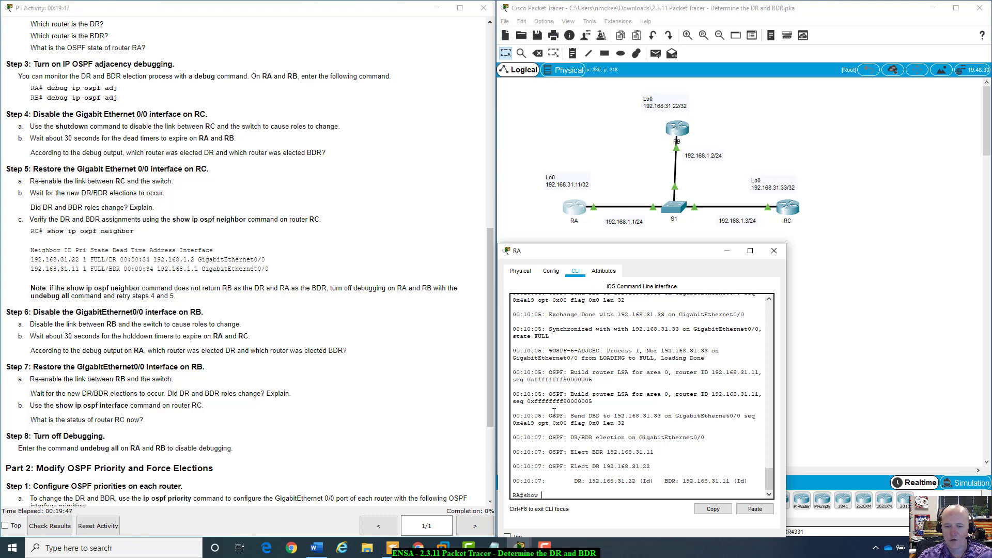
{"action": "left_click_drag", "start_coordinate": [516, 416], "coordinate": [636, 410]}
{"action": "scroll", "coordinate": [545, 383], "scroll_direction": "up", "scroll_amount": 2}
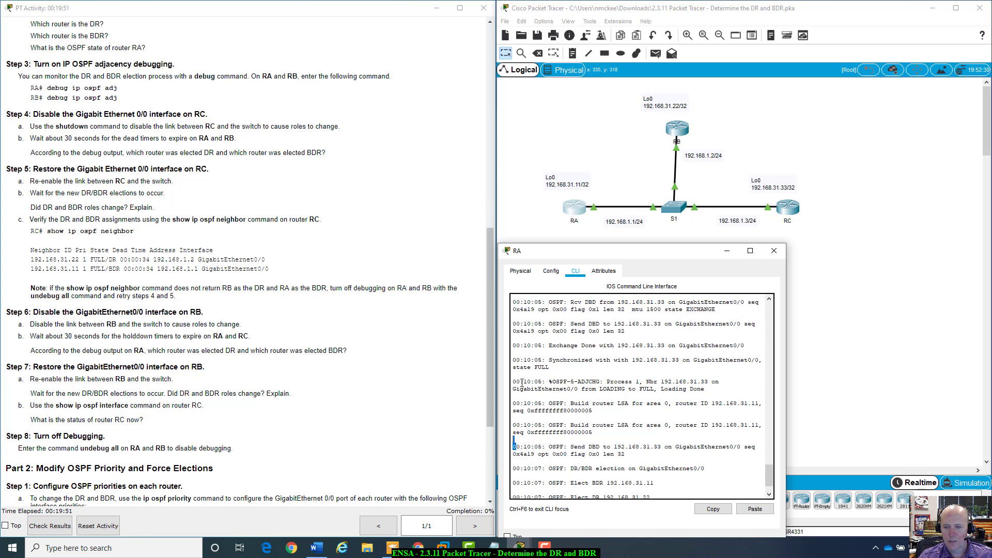
{"action": "scroll", "coordinate": [523, 380], "scroll_direction": "up", "scroll_amount": 8}
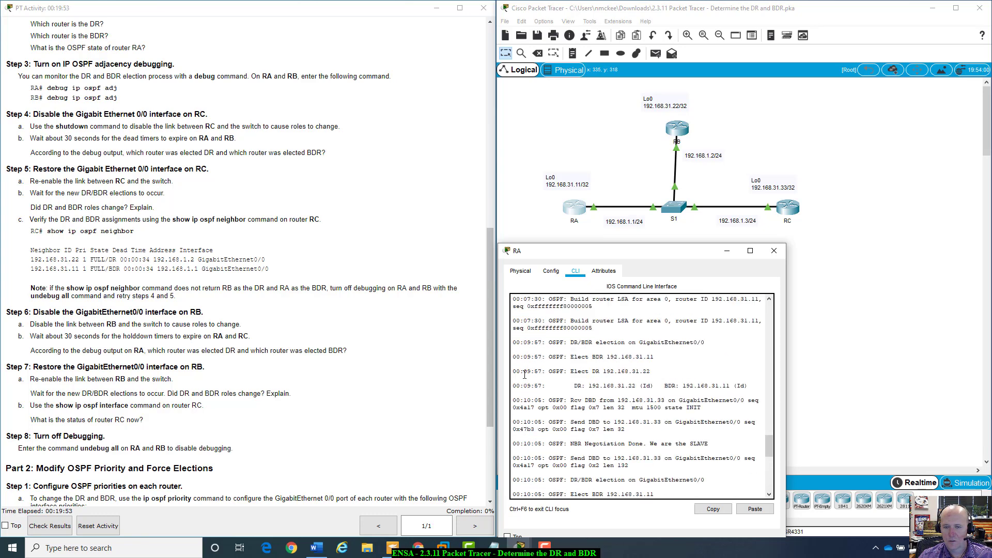
{"action": "scroll", "coordinate": [525, 375], "scroll_direction": "up", "scroll_amount": 2}
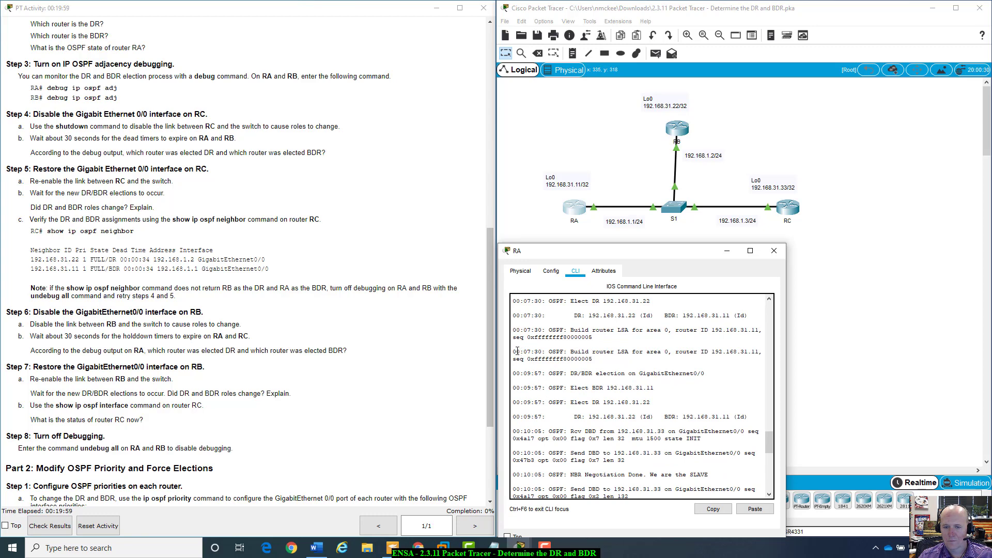
{"action": "left_click_drag", "start_coordinate": [513, 351], "coordinate": [607, 360]}
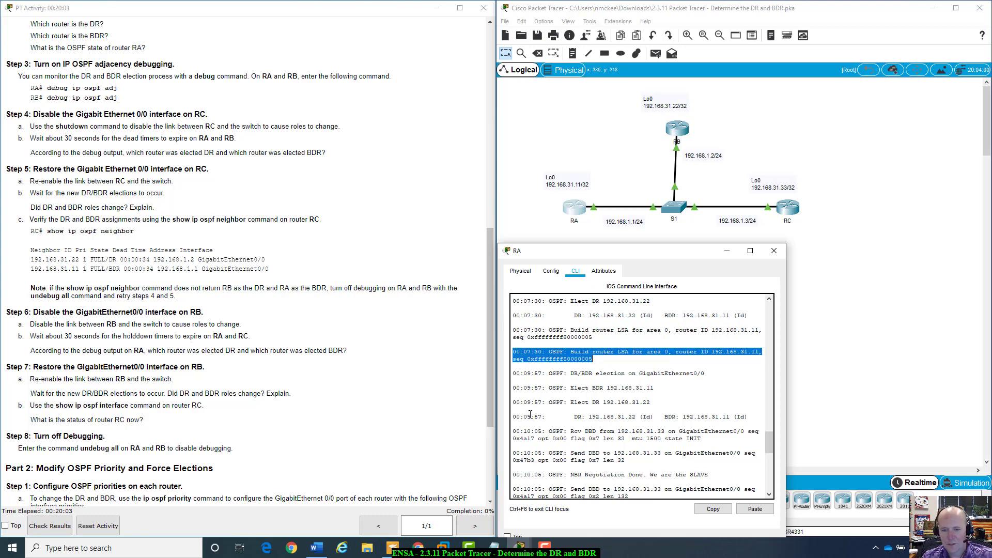
{"action": "left_click_drag", "start_coordinate": [517, 374], "coordinate": [672, 409]}
{"action": "scroll", "coordinate": [674, 410], "scroll_direction": "down", "scroll_amount": 1}
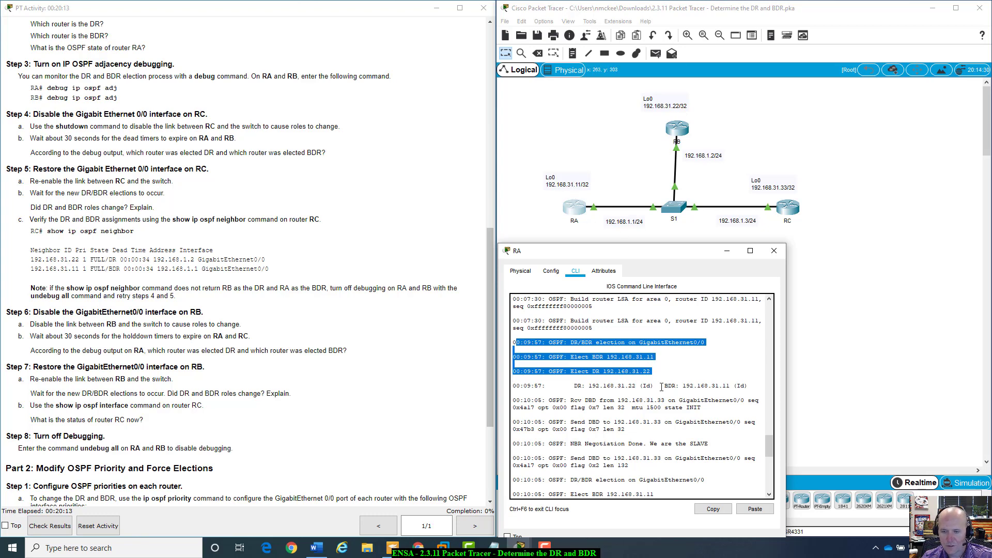
{"action": "scroll", "coordinate": [647, 406], "scroll_direction": "down", "scroll_amount": 5}
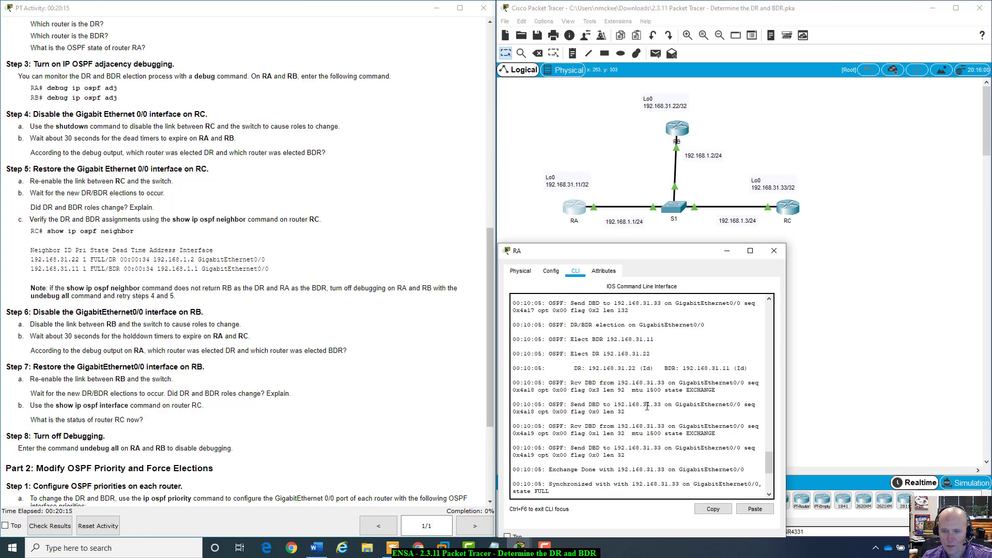
{"action": "type", "text": "show"}
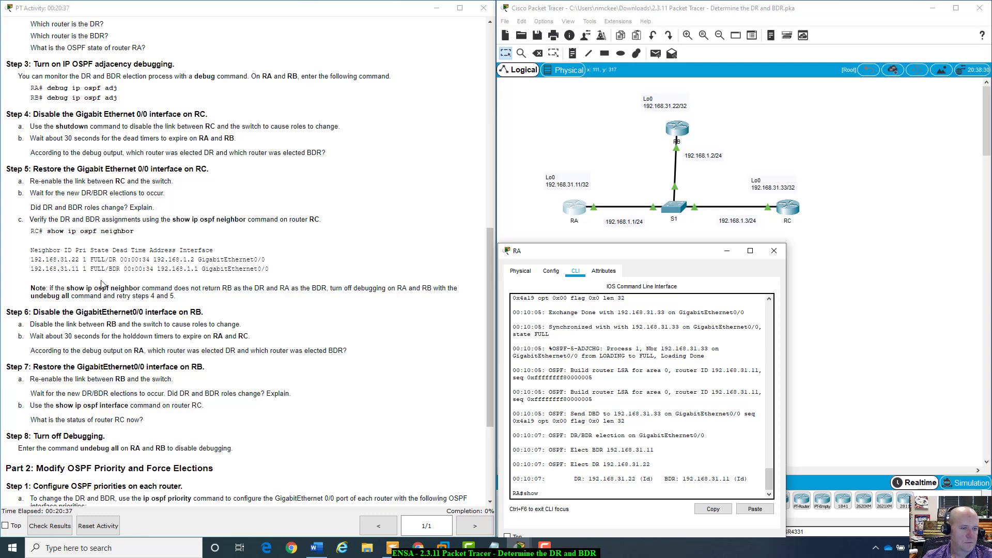
Review Step 5c of the activity, bring up RC's command line and exit configuration mode back to privileged EXEC mode.
{"action": "scroll", "coordinate": [102, 283], "scroll_direction": "down", "scroll_amount": 2}
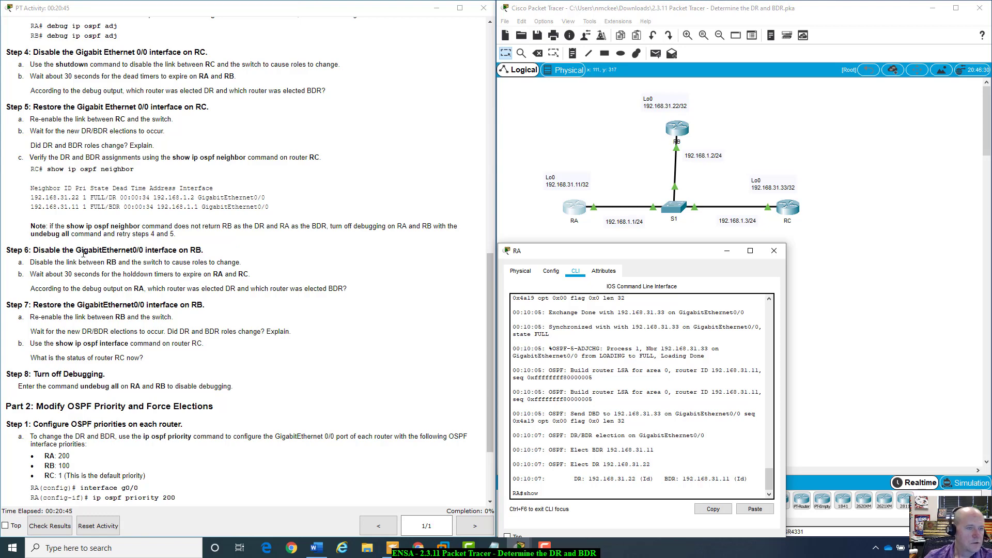
{"action": "scroll", "coordinate": [83, 254], "scroll_direction": "up", "scroll_amount": 1}
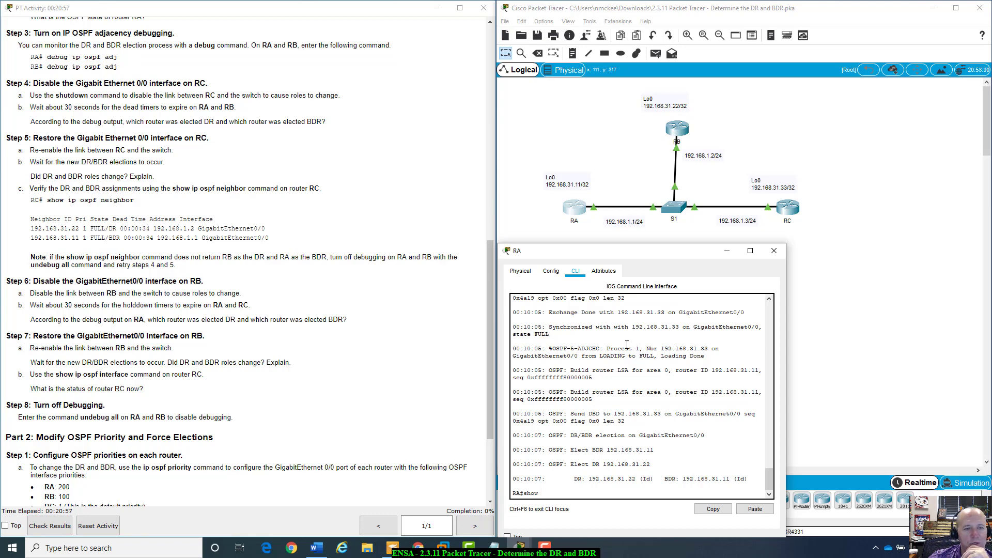
{"action": "left_click", "coordinate": [790, 210]}
{"action": "left_click_drag", "start_coordinate": [786, 204], "coordinate": [720, 179]}
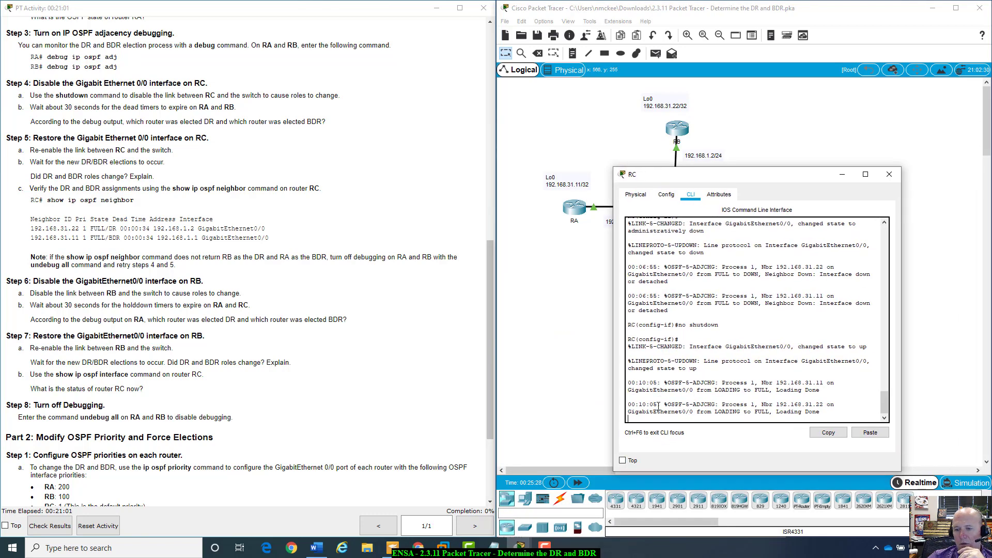
{"action": "key", "text": "Return"}
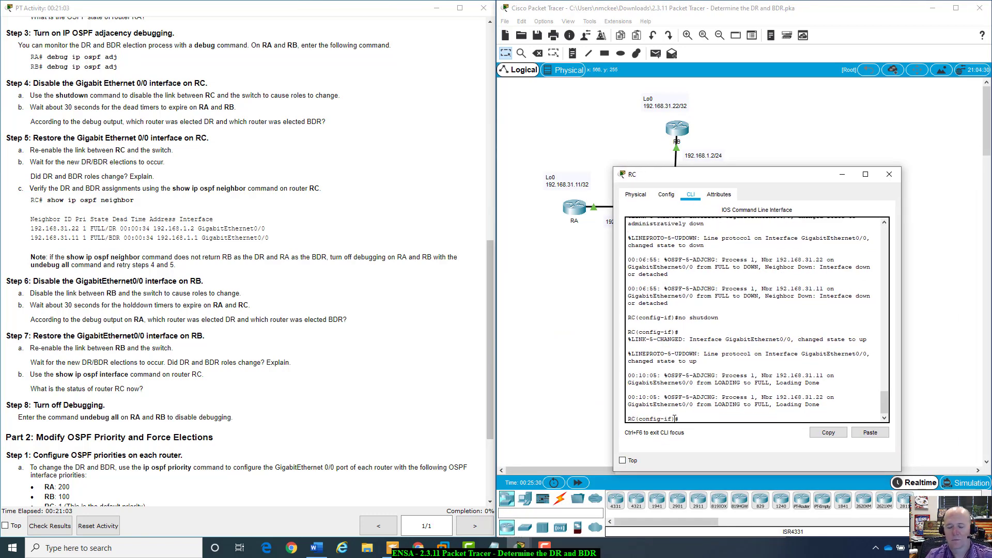
{"action": "type", "text": "exit"}
{"action": "key", "text": "Return"}
{"action": "type", "text": "exi"}
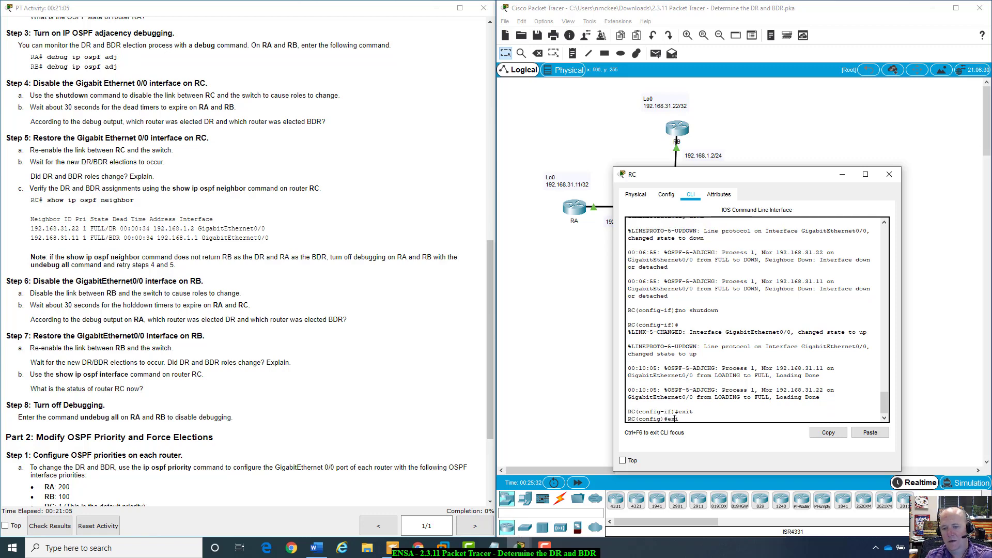
{"action": "type", "text": "t"}
{"action": "key", "text": "Return"}
{"action": "key", "text": "Return"}
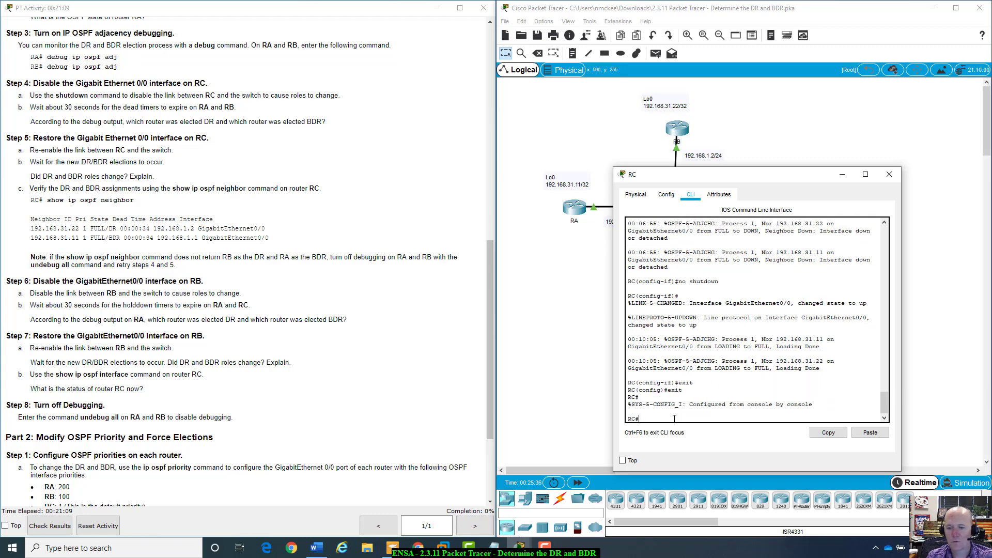
Run show ip ospf neighbor on RC to verify the DR and BDR assignments.
{"action": "type", "text": "sho"}
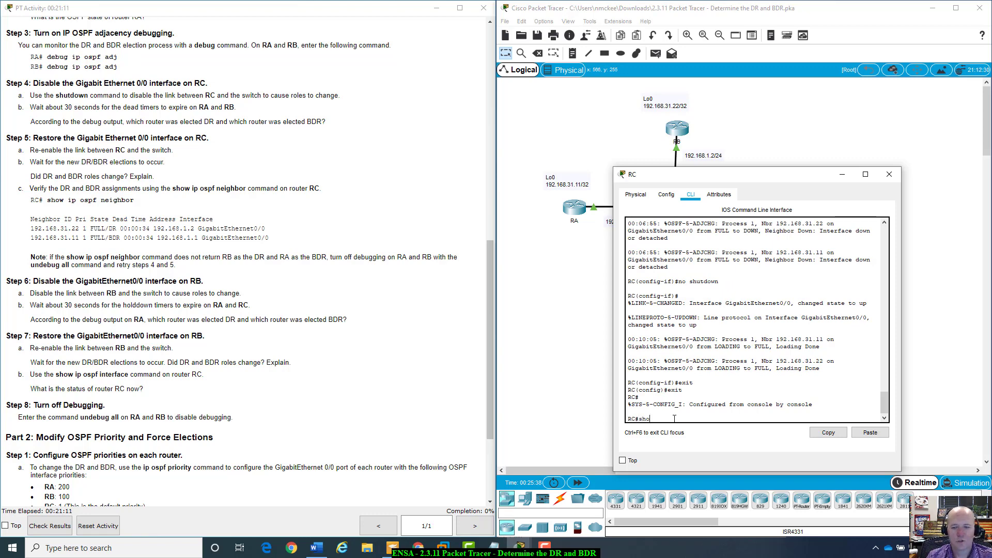
{"action": "type", "text": "w ip os"}
{"action": "key", "text": "Tab"}
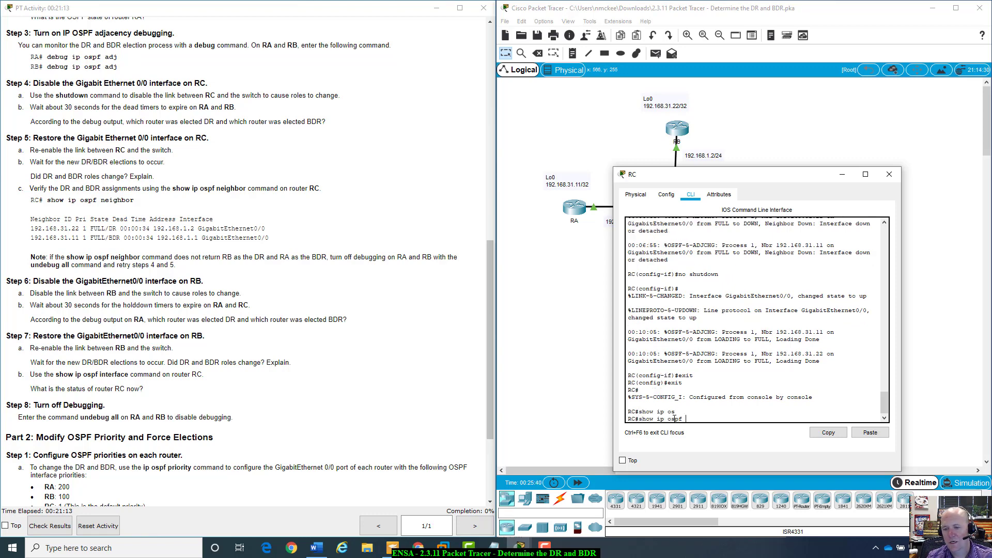
{"action": "type", "text": "ne"}
{"action": "key", "text": "Tab"}
{"action": "key", "text": "Return"}
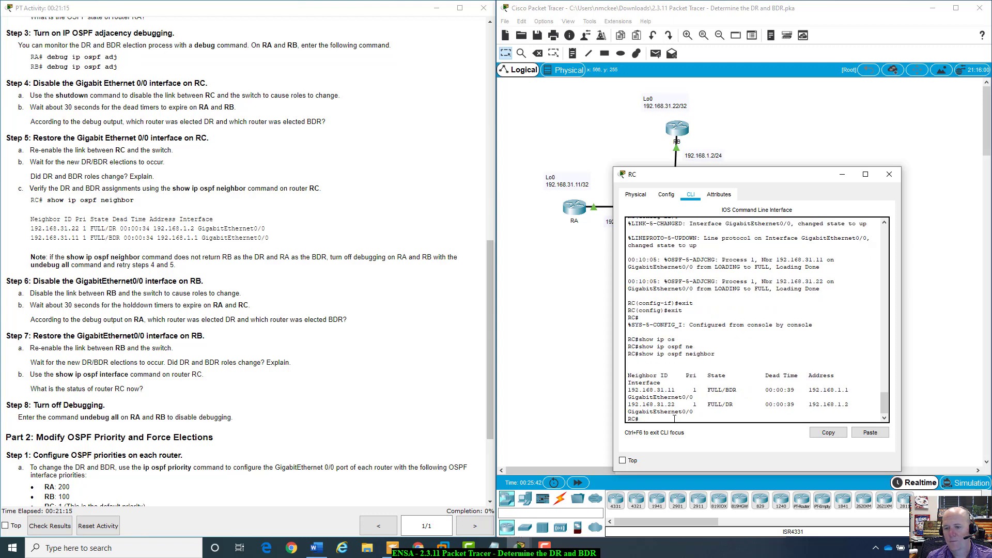
Compare RC's neighbor table with the topology and the Step 5 note, read Step 6, and minimize RC's window.
{"action": "left_click_drag", "start_coordinate": [790, 173], "coordinate": [747, 247]}
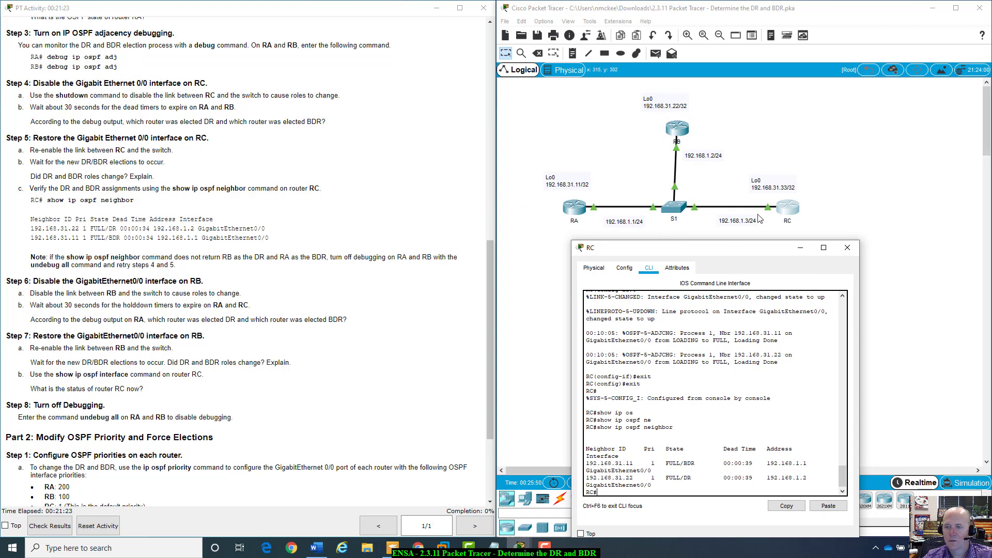
{"action": "left_click_drag", "start_coordinate": [724, 248], "coordinate": [766, 266]}
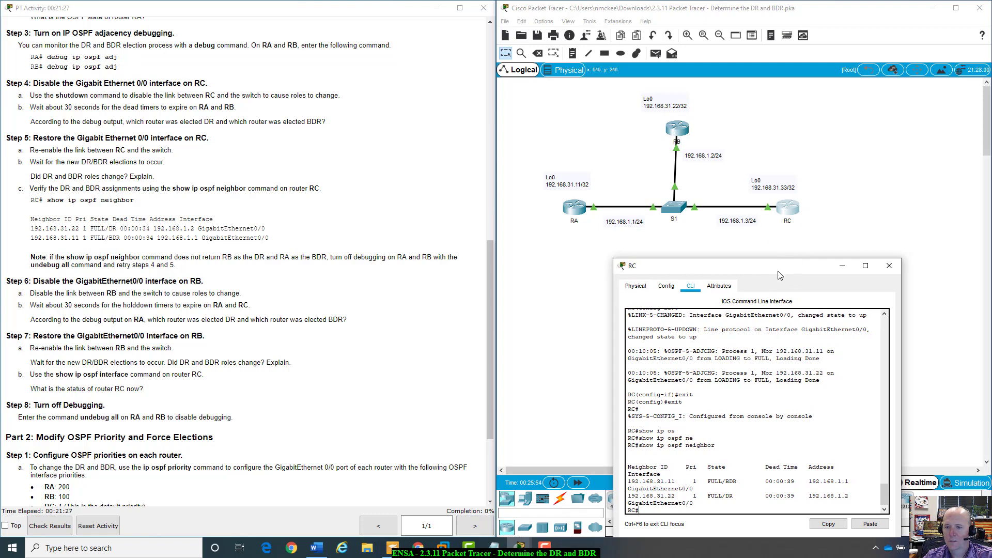
{"action": "left_click_drag", "start_coordinate": [778, 270], "coordinate": [774, 136]}
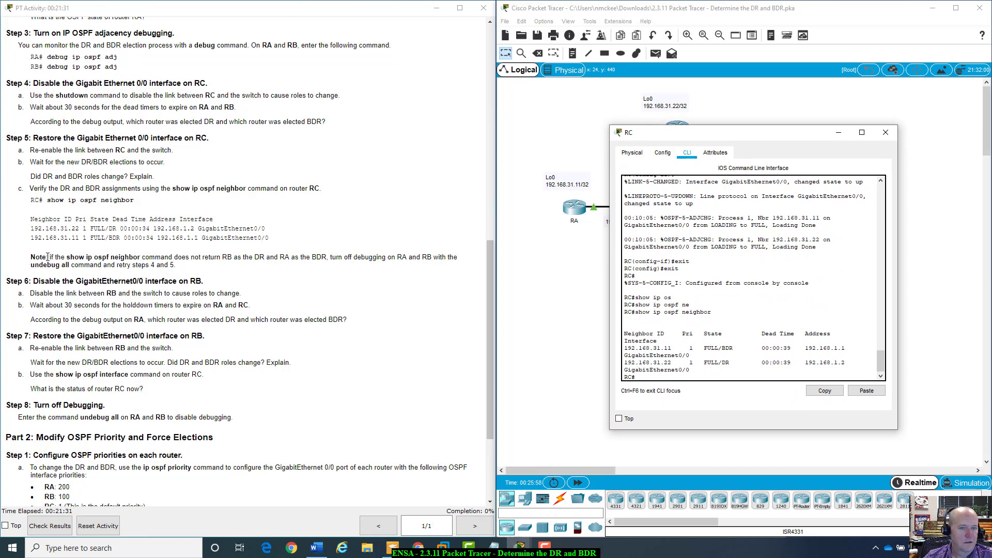
{"action": "left_click_drag", "start_coordinate": [31, 257], "coordinate": [235, 257]}
{"action": "left_click", "coordinate": [237, 260]}
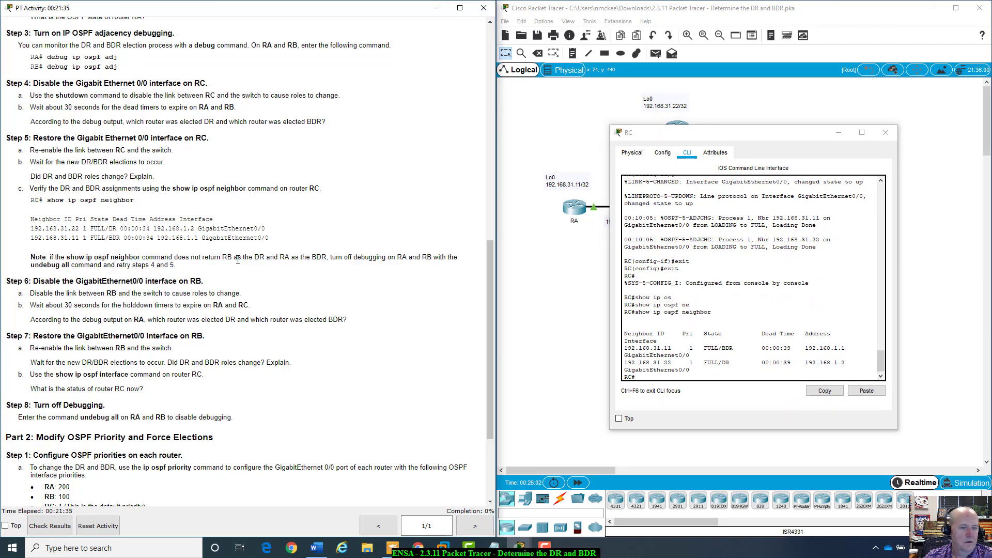
{"action": "scroll", "coordinate": [215, 258], "scroll_direction": "down", "scroll_amount": 5}
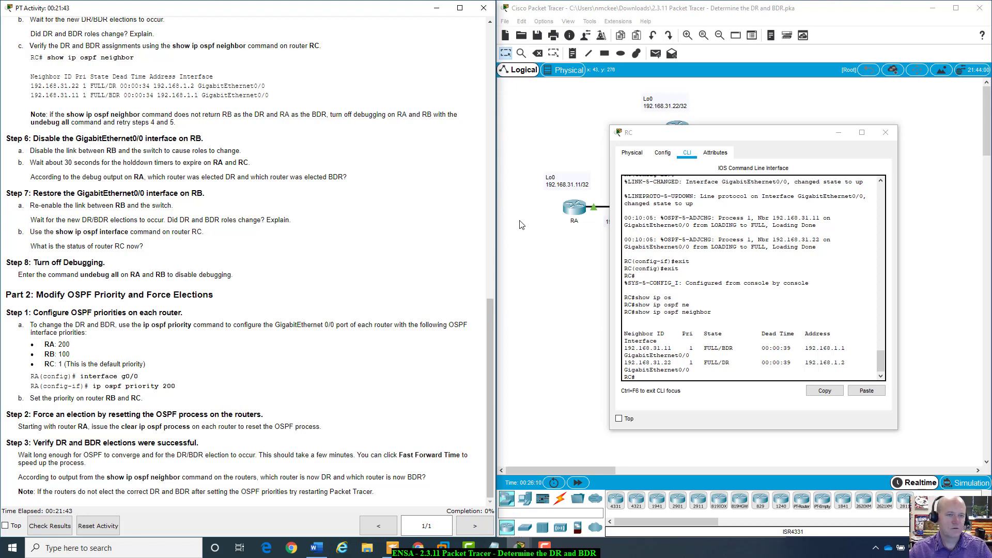
{"action": "left_click", "coordinate": [838, 133]}
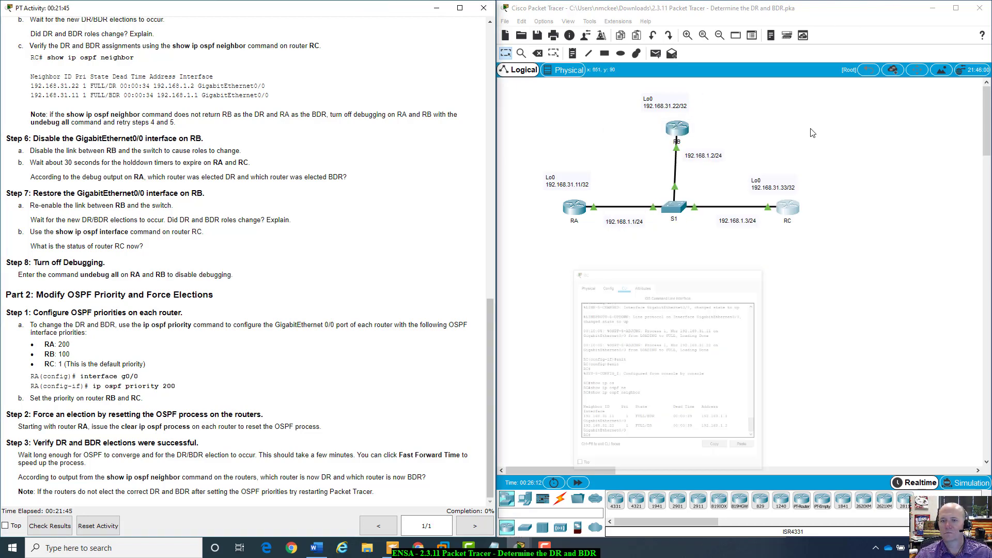
Bring up RB's command line, enter configuration mode for interface g0/0 and shut it down, leaving the topology in view.
{"action": "left_click", "coordinate": [681, 138]}
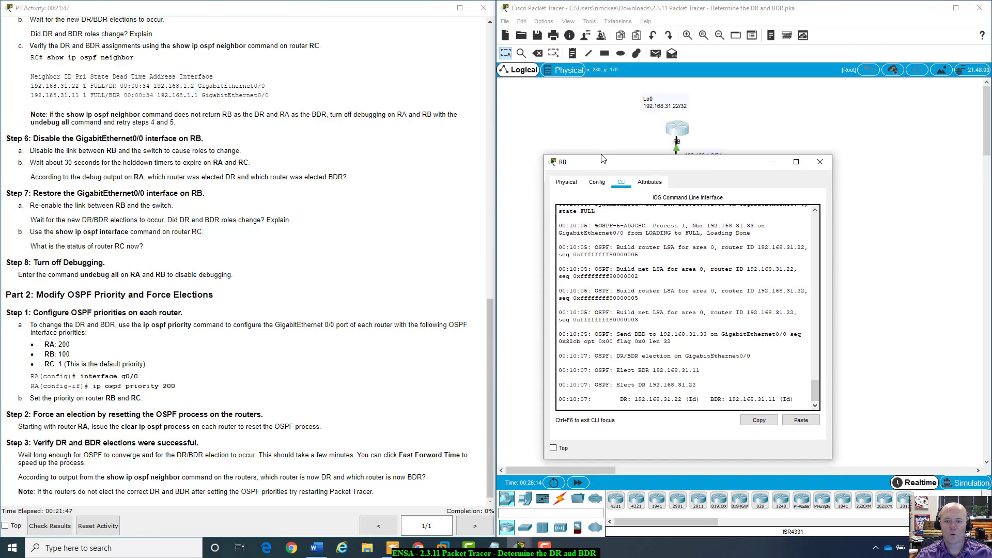
{"action": "left_click", "coordinate": [590, 395]}
{"action": "key", "text": "Return"}
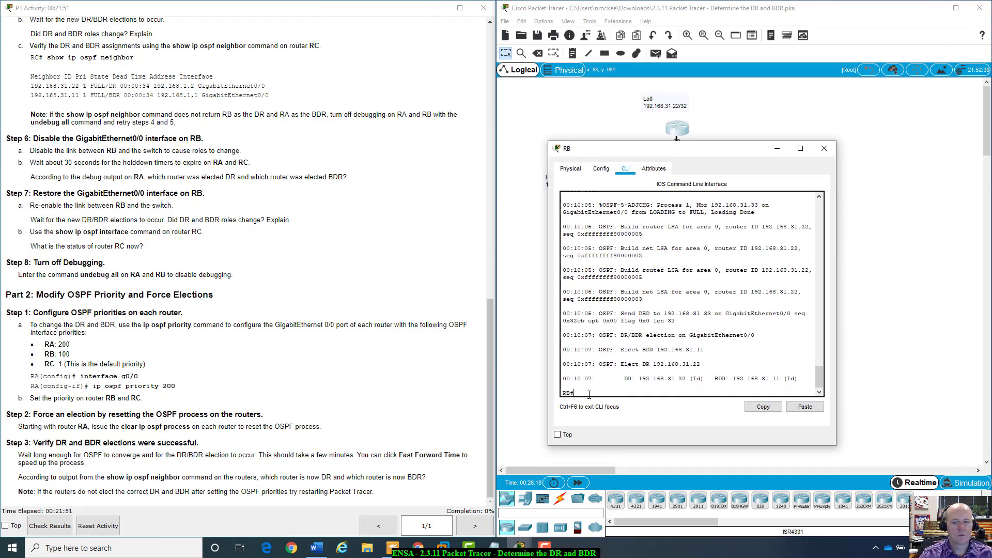
{"action": "type", "text": "config "}
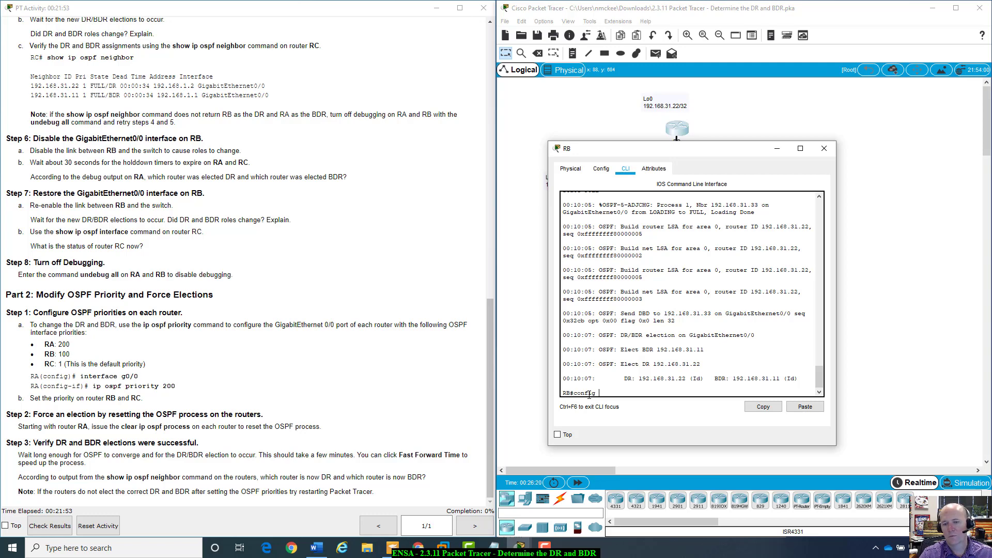
{"action": "type", "text": "t"}
{"action": "key", "text": "Return"}
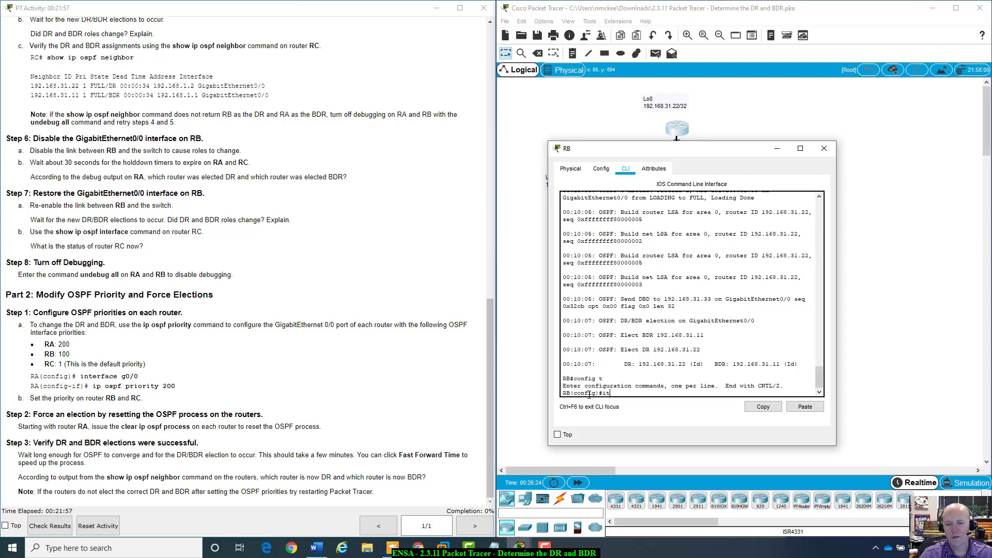
{"action": "type", "text": "int g0"}
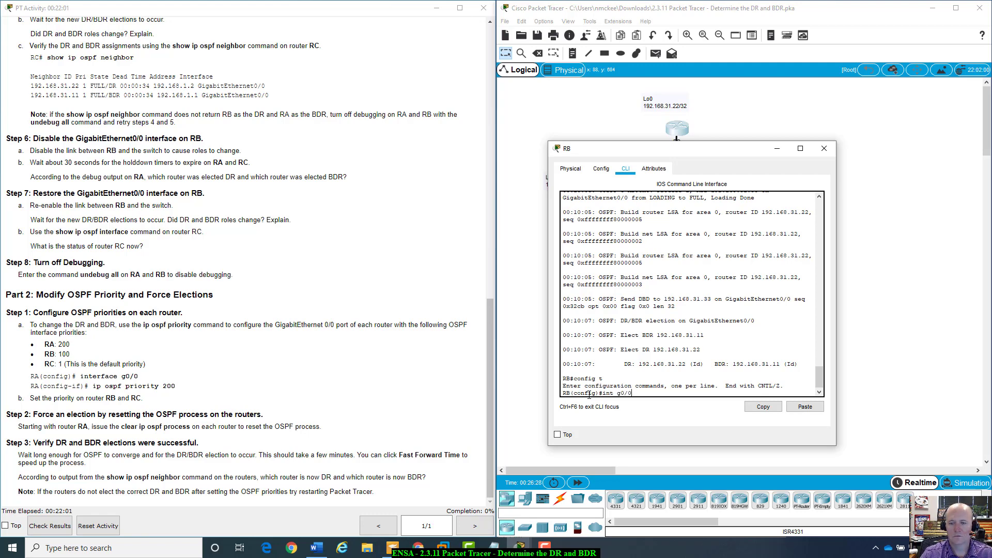
{"action": "type", "text": "/0"}
{"action": "key", "text": "Return"}
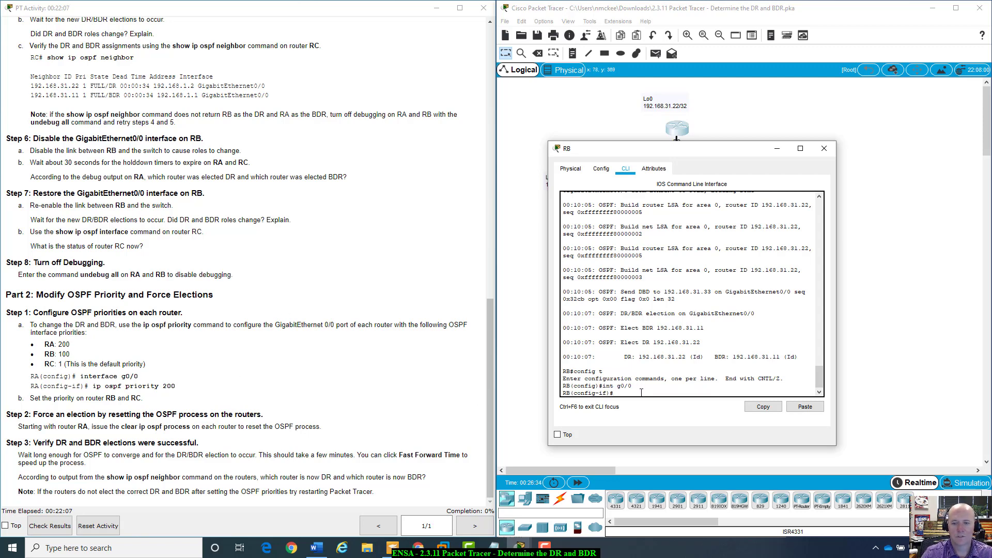
{"action": "type", "text": "shut"}
{"action": "key", "text": "Return"}
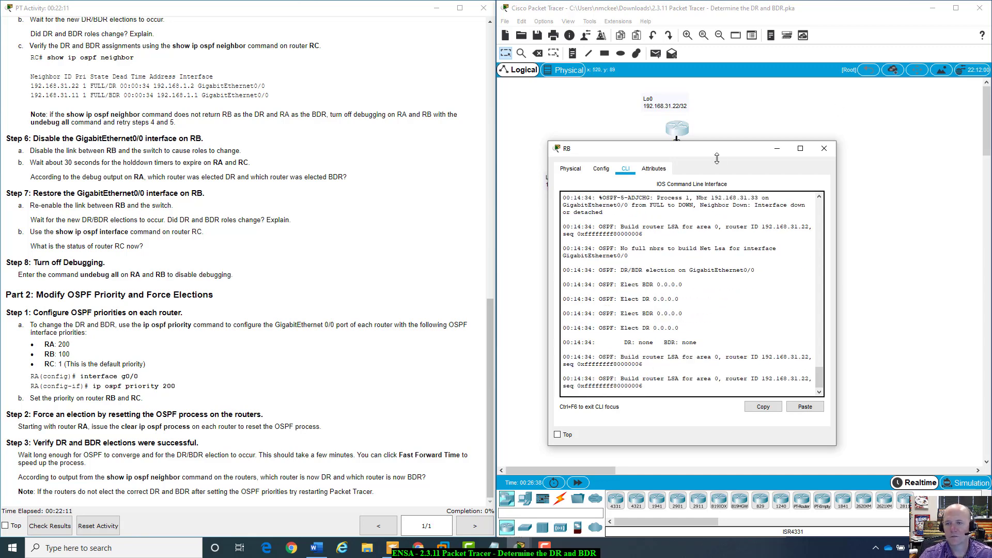
{"action": "left_click_drag", "start_coordinate": [724, 150], "coordinate": [887, 223]}
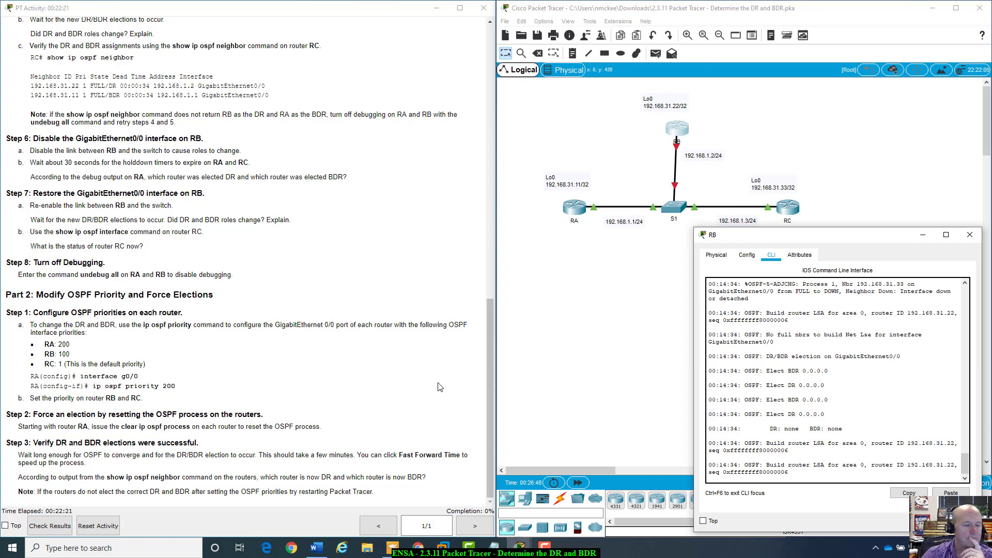
Bring up RA's command line and RC's command line to check for output after disabling RB's link.
{"action": "left_click", "coordinate": [575, 205]}
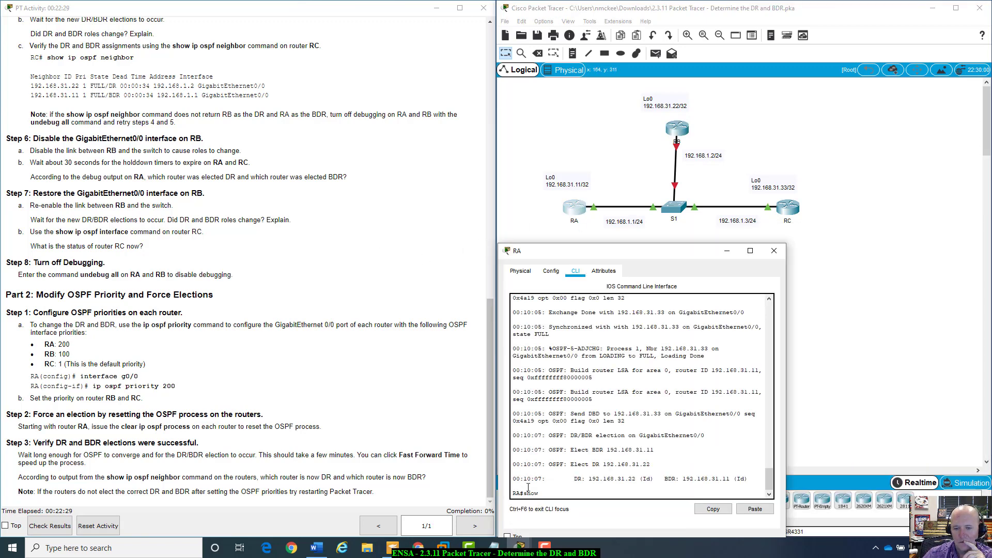
{"action": "type", "text": "show"}
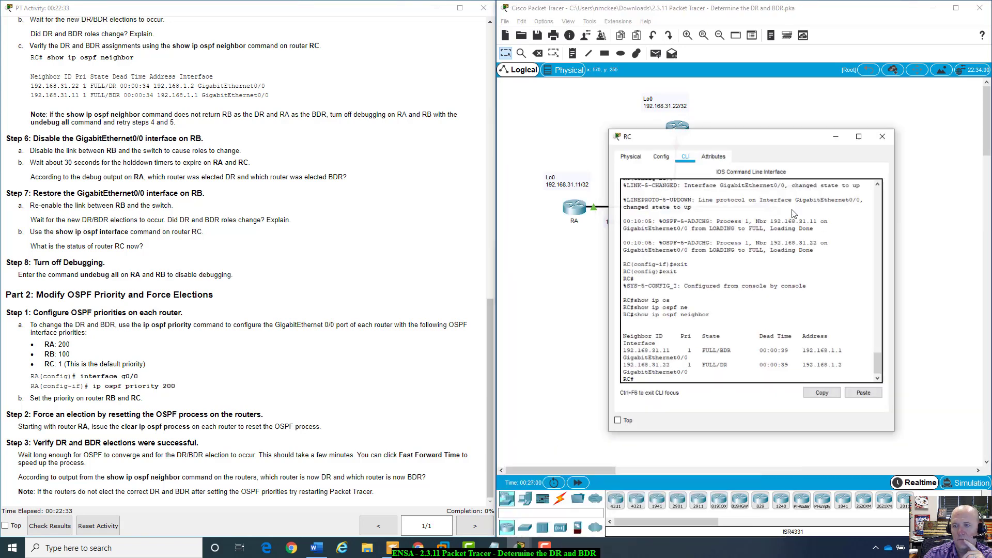
{"action": "left_click", "coordinate": [792, 210]}
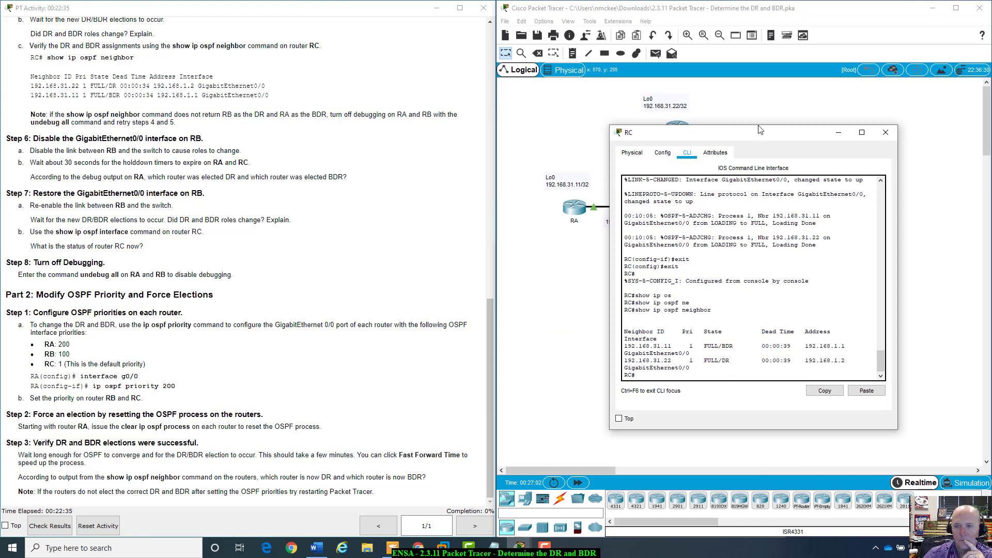
{"action": "left_click_drag", "start_coordinate": [760, 132], "coordinate": [747, 153]}
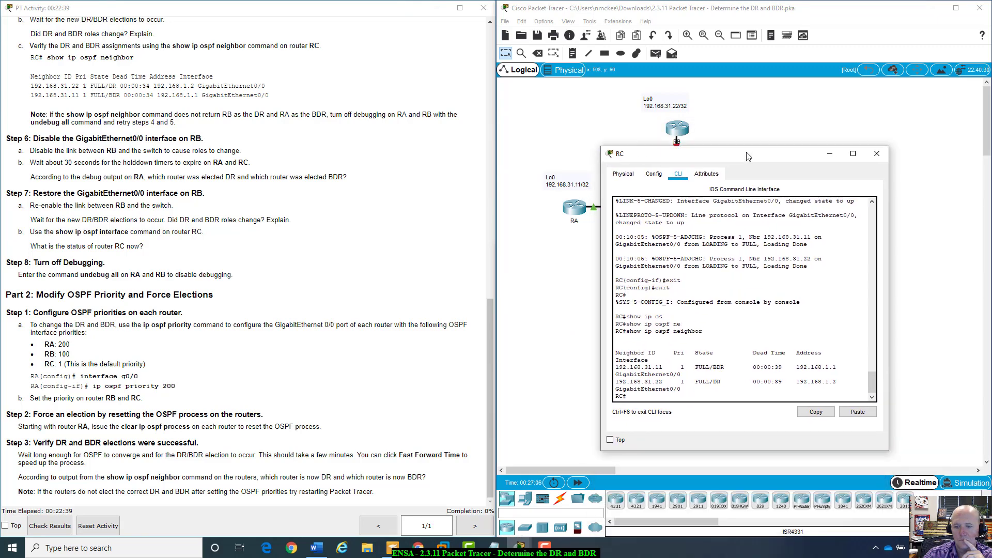
Fast-forward the simulation time, examine RA's debug output for the DR/BDR election, and move RA's window to uncover the topology.
{"action": "left_click", "coordinate": [576, 388]}
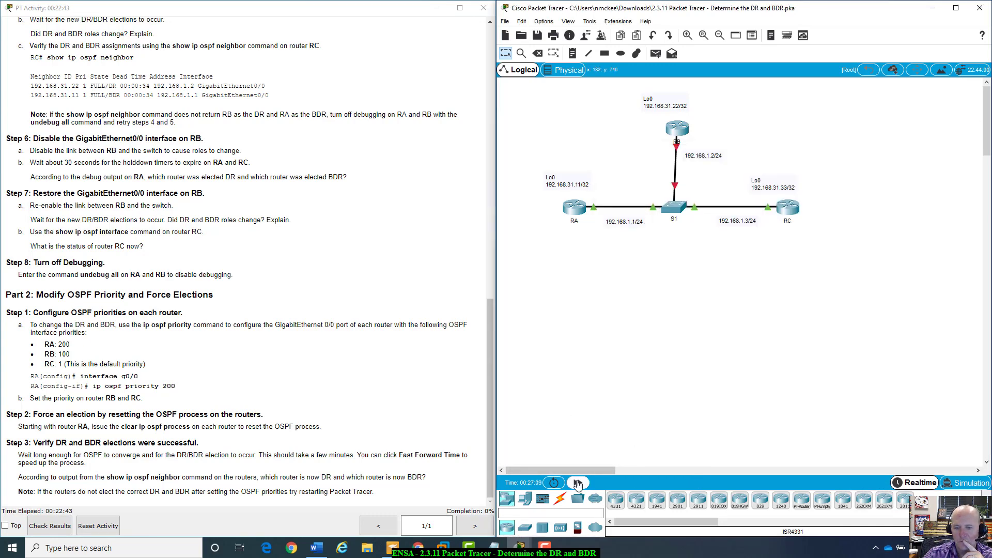
{"action": "left_click", "coordinate": [578, 483]}
{"action": "left_click", "coordinate": [574, 207]}
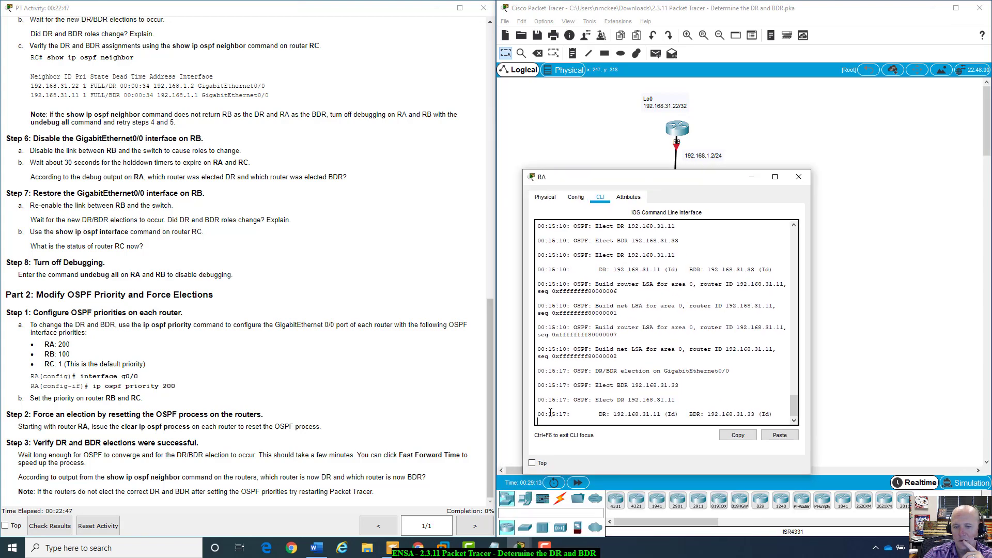
{"action": "scroll", "coordinate": [547, 372], "scroll_direction": "up", "scroll_amount": 5}
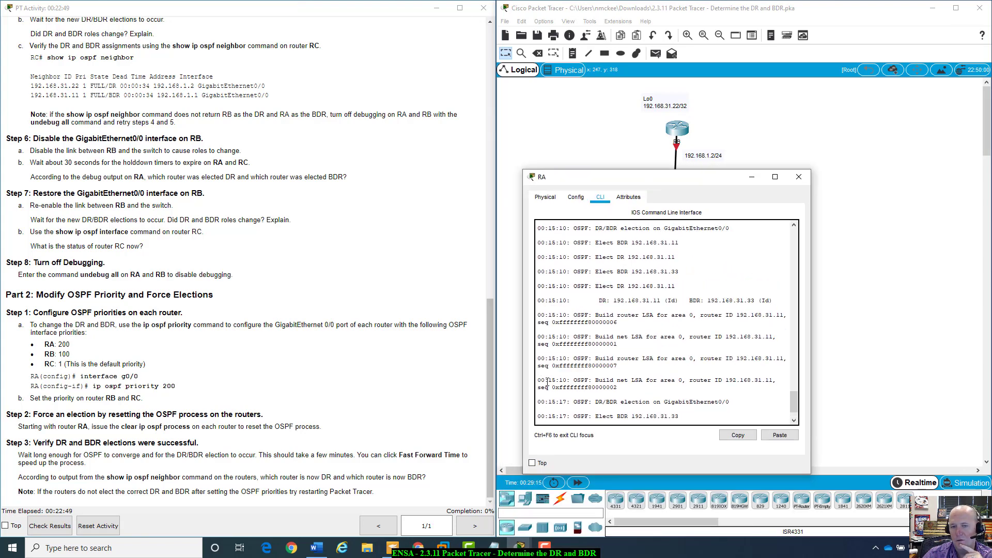
{"action": "scroll", "coordinate": [548, 382], "scroll_direction": "up", "scroll_amount": 4}
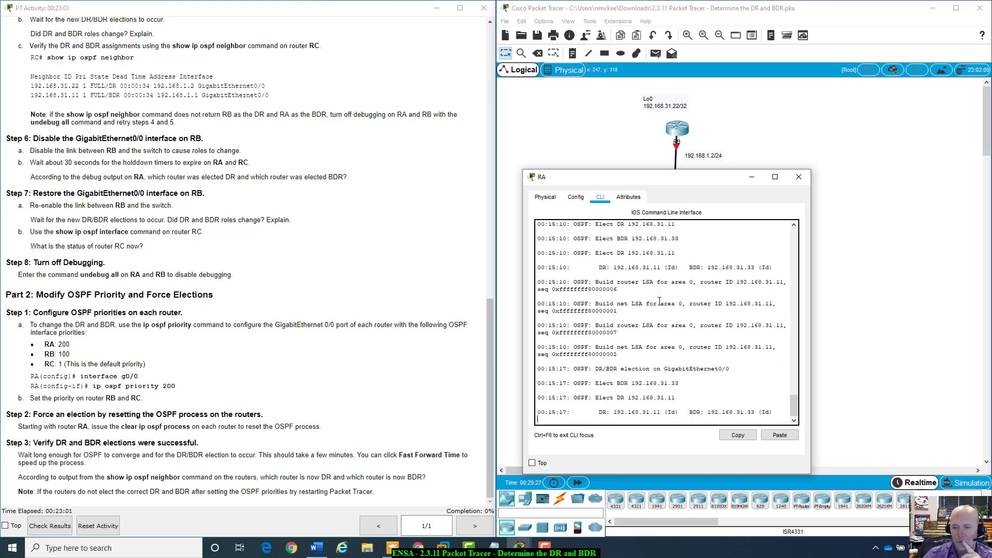
{"action": "left_click_drag", "start_coordinate": [668, 177], "coordinate": [690, 248]}
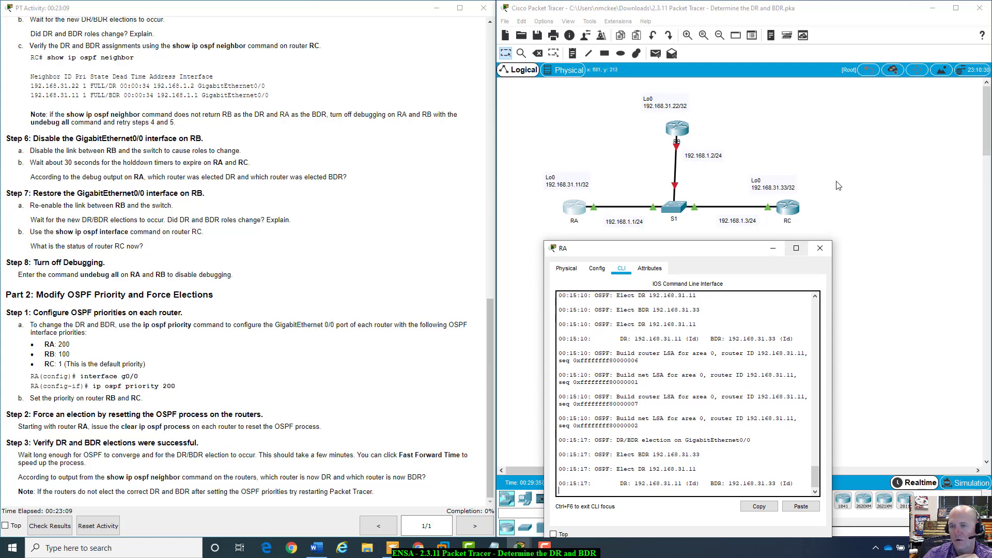
Check RC's command line for OSPF adjacency messages, return to the prompt, and move its window below the topology.
{"action": "left_click", "coordinate": [791, 212]}
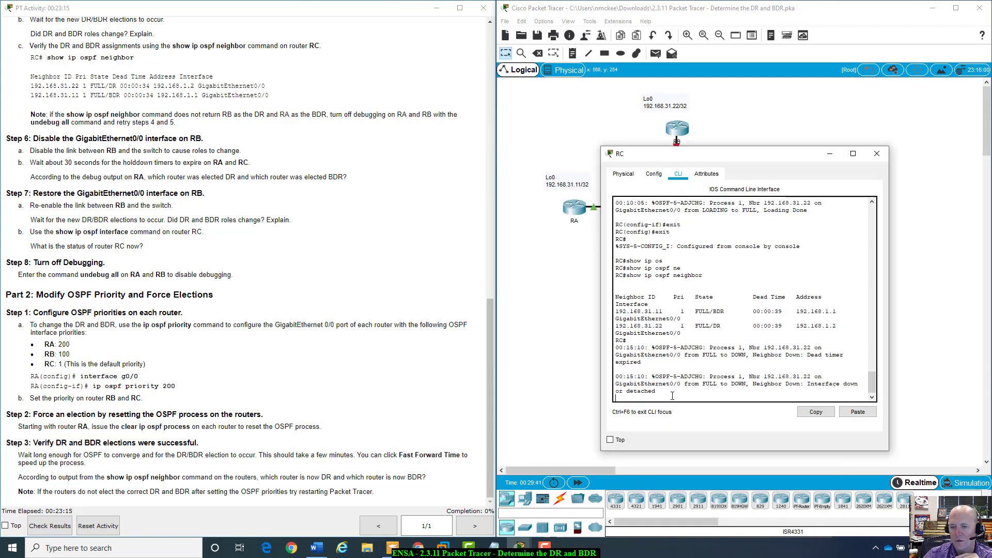
{"action": "key", "text": "Return"}
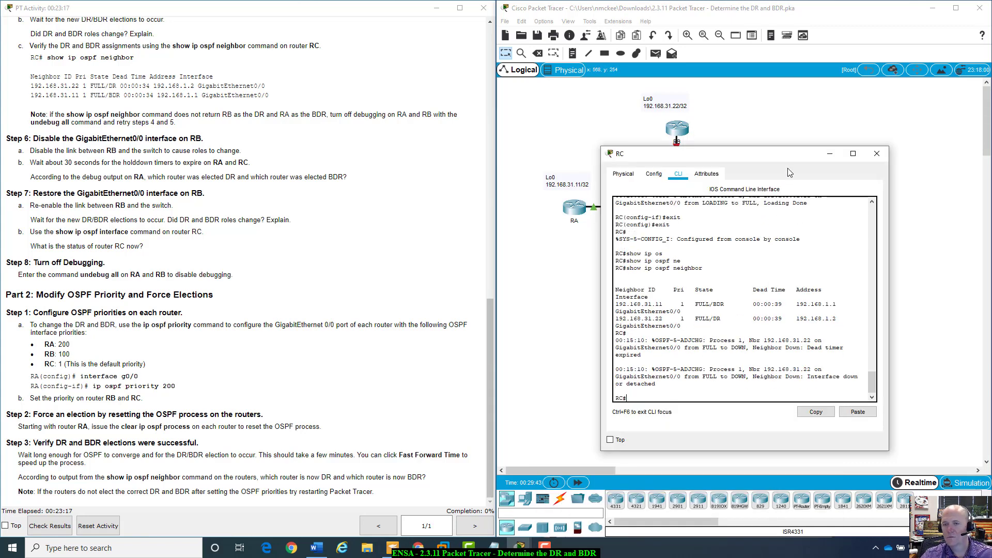
{"action": "left_click_drag", "start_coordinate": [797, 154], "coordinate": [836, 248]}
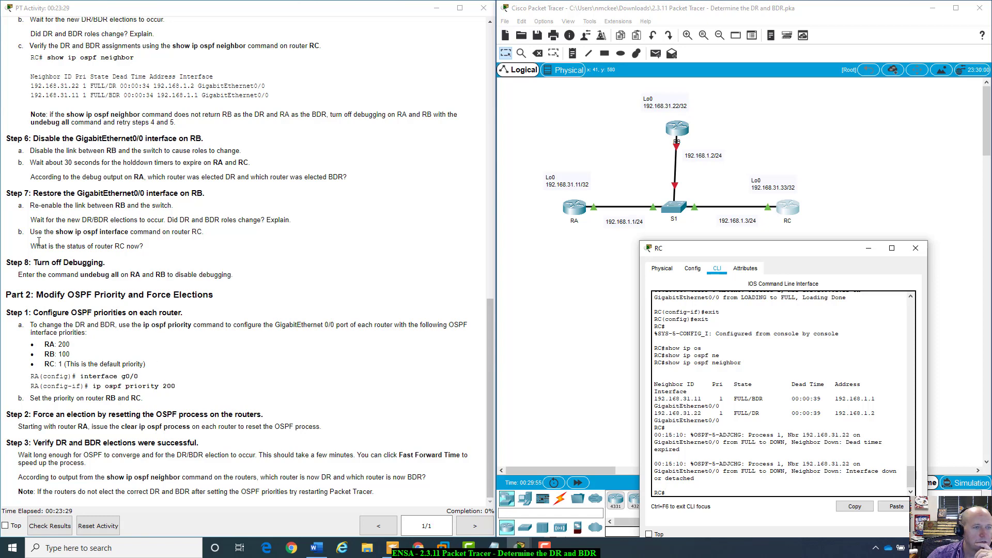
Review Steps 4 to 6 of the activity instructions and highlight the question about which routers were elected DR and BDR.
{"action": "scroll", "coordinate": [40, 243], "scroll_direction": "up", "scroll_amount": 3}
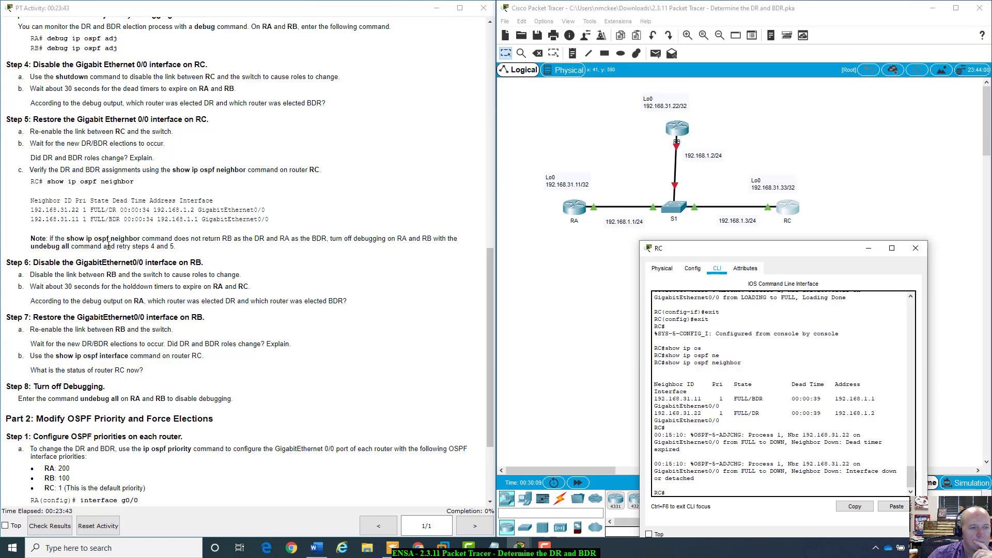
{"action": "scroll", "coordinate": [110, 247], "scroll_direction": "down", "scroll_amount": 1}
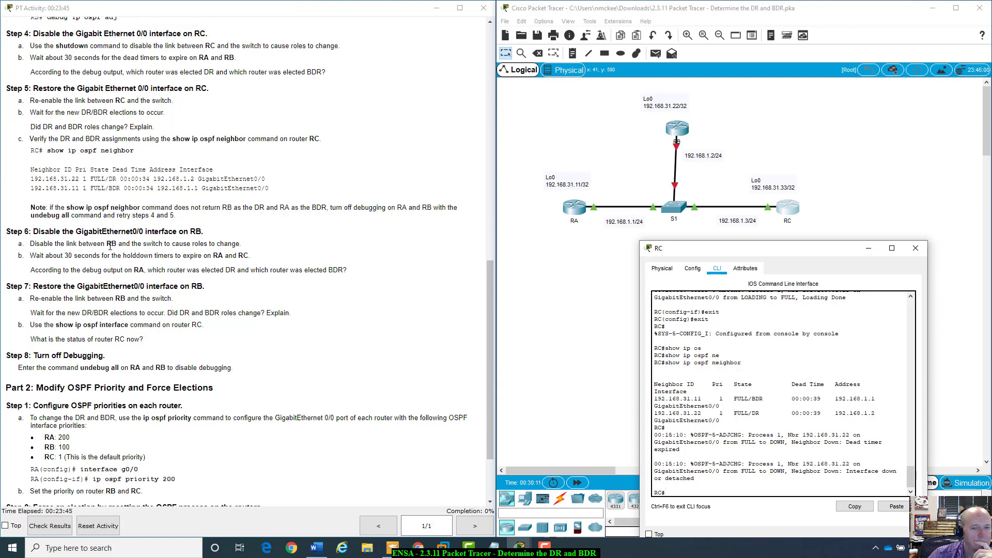
{"action": "scroll", "coordinate": [110, 247], "scroll_direction": "down", "scroll_amount": 1}
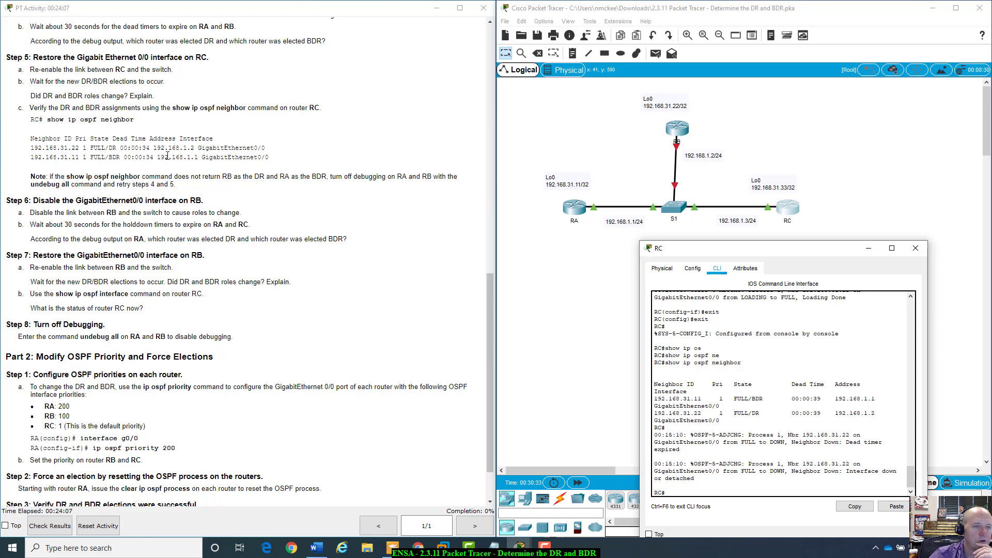
{"action": "scroll", "coordinate": [167, 156], "scroll_direction": "down", "scroll_amount": 2}
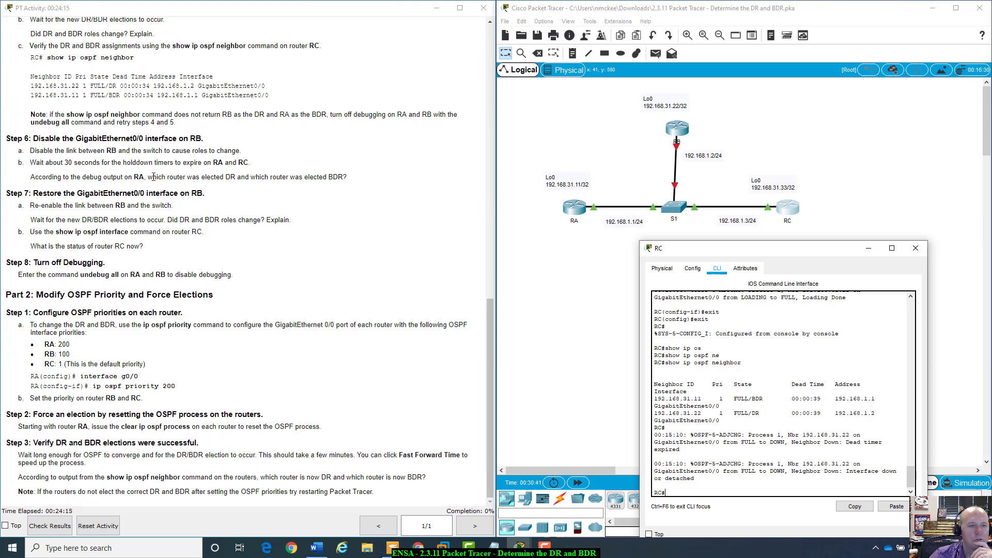
{"action": "left_click_drag", "start_coordinate": [148, 176], "coordinate": [305, 177]}
{"action": "left_click", "coordinate": [359, 177]}
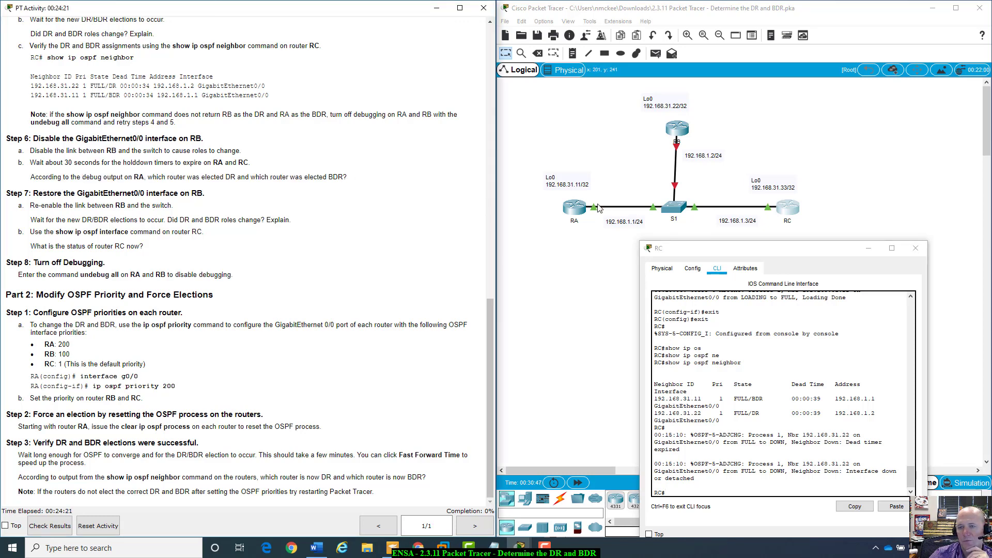
Bring up RA's command line and highlight the last DR/BDR election line in the debug output.
{"action": "left_click", "coordinate": [572, 213]}
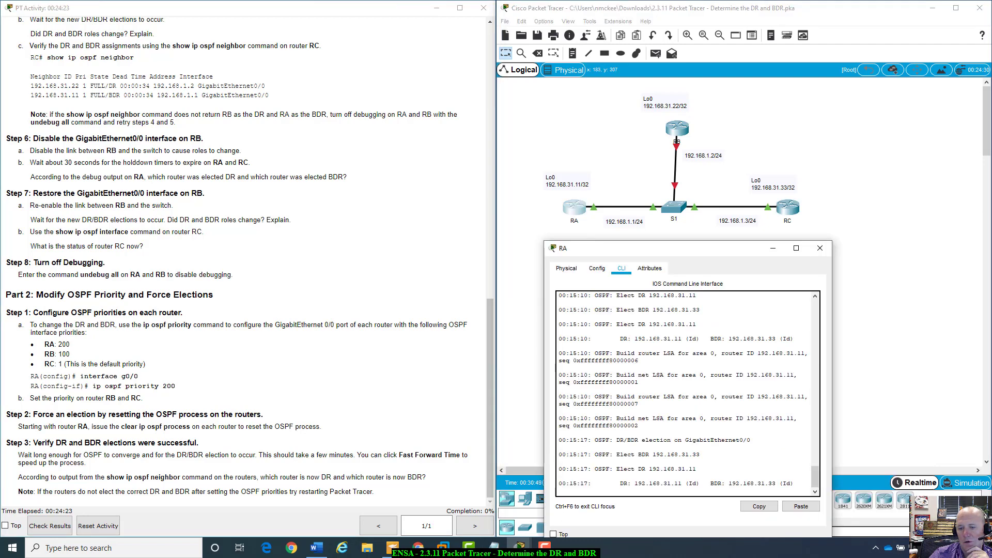
{"action": "left_click_drag", "start_coordinate": [621, 485], "coordinate": [560, 478]}
{"action": "left_click", "coordinate": [715, 485]}
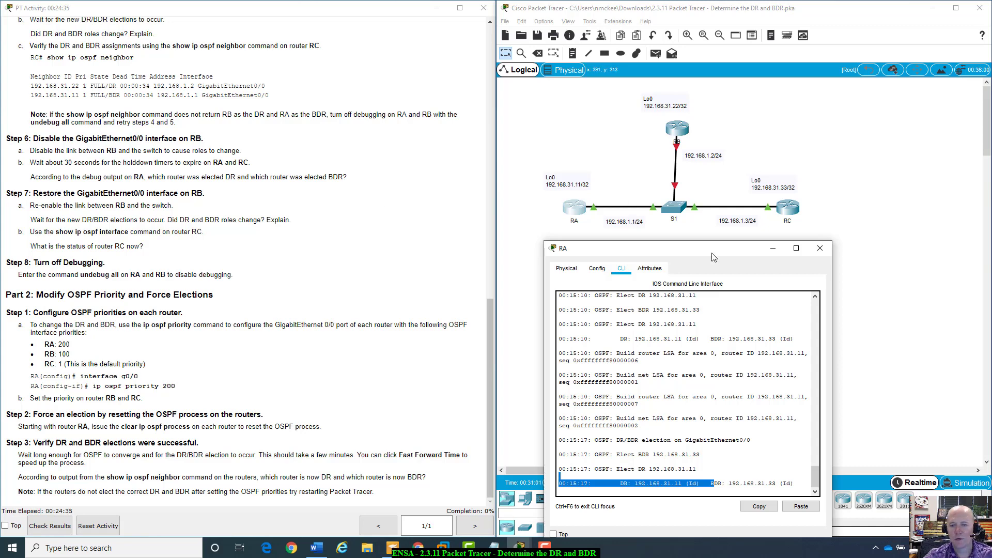
Restore RB's GigabitEthernet0/0 interface with the no shutdown command and return to the configuration prompt.
{"action": "left_click", "coordinate": [675, 133]}
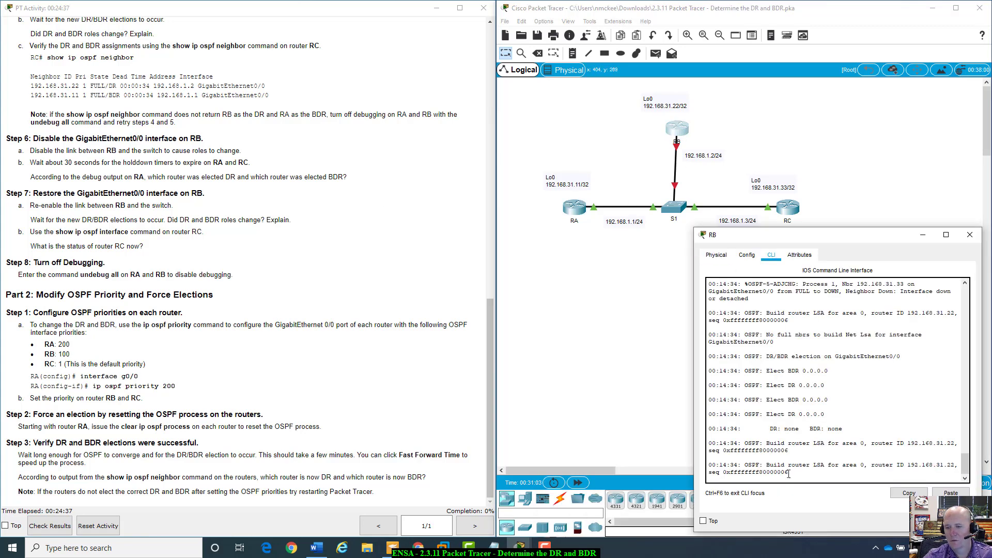
{"action": "type", "text": "shutdown"}
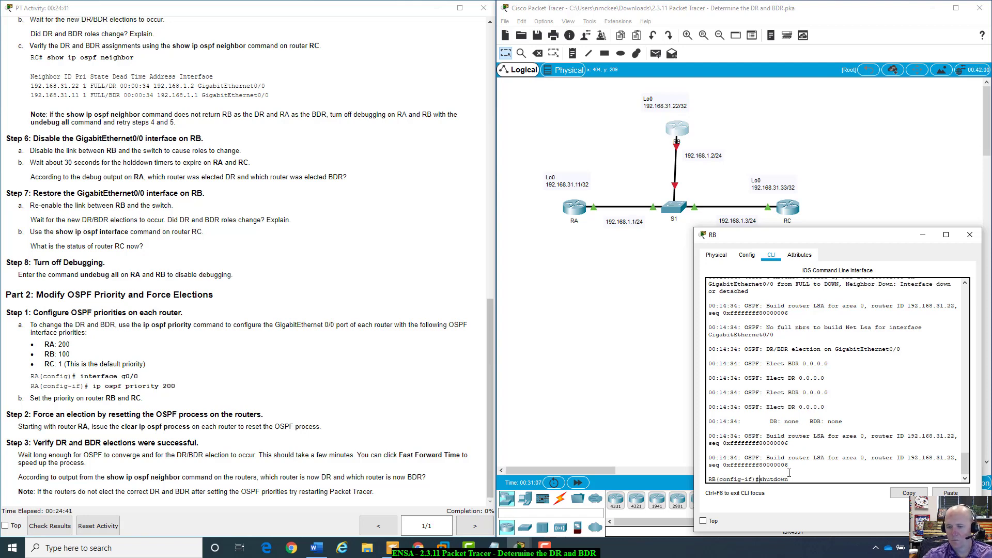
{"action": "key", "text": "Home"}
{"action": "type", "text": "no"}
{"action": "key", "text": "Return"}
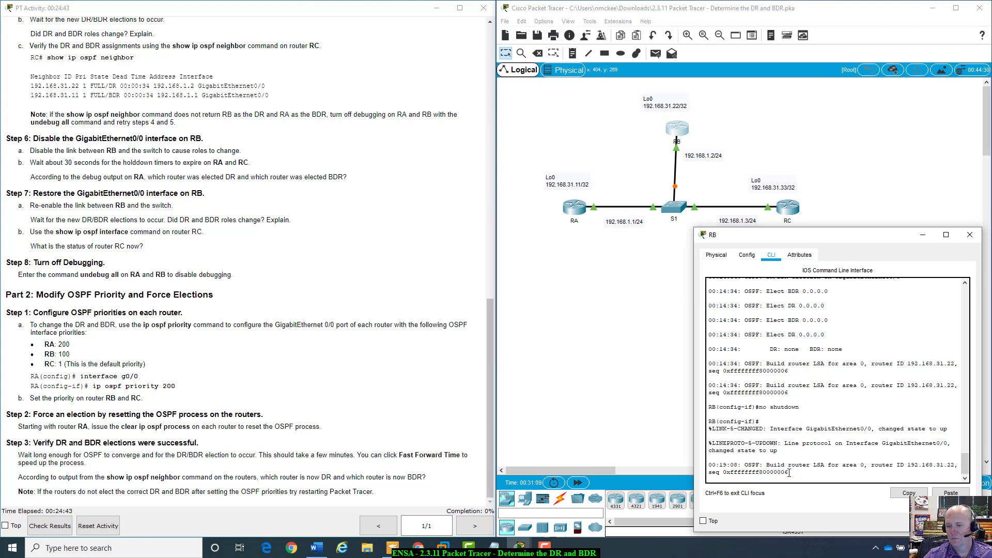
{"action": "key", "text": "Return"}
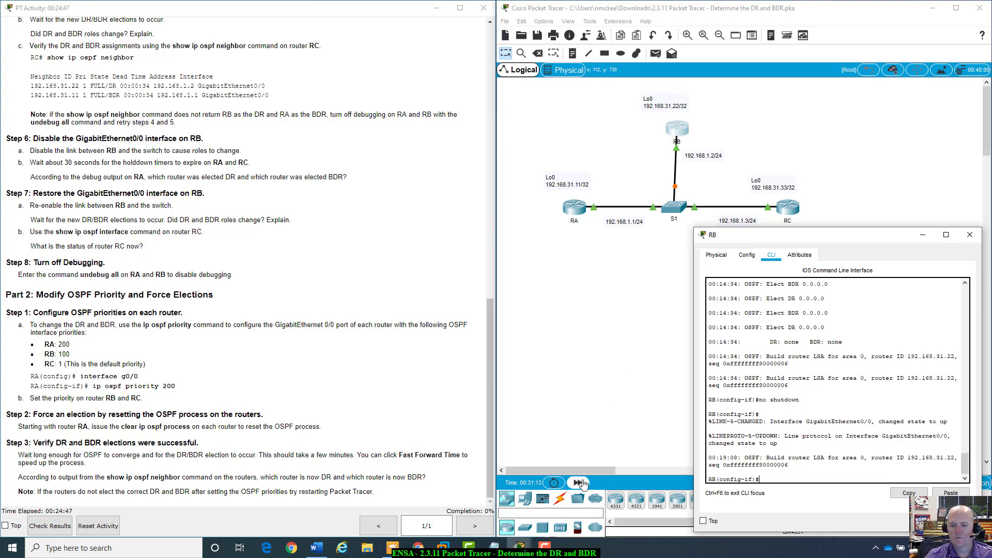
Fast-forward the simulation time for the new elections and check RA's debug output along the way.
{"action": "left_click", "coordinate": [581, 483]}
{"action": "left_click", "coordinate": [581, 482]}
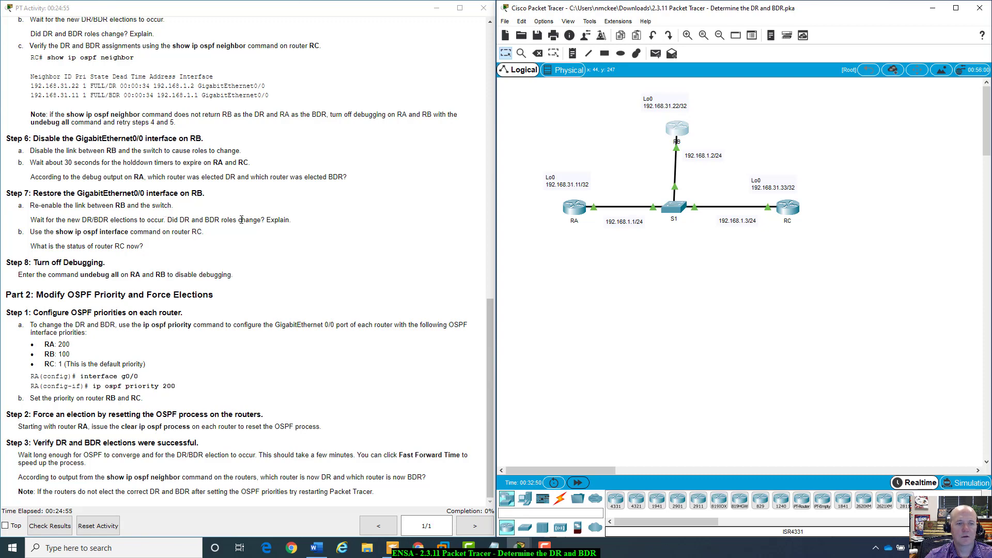
{"action": "left_click", "coordinate": [572, 206]}
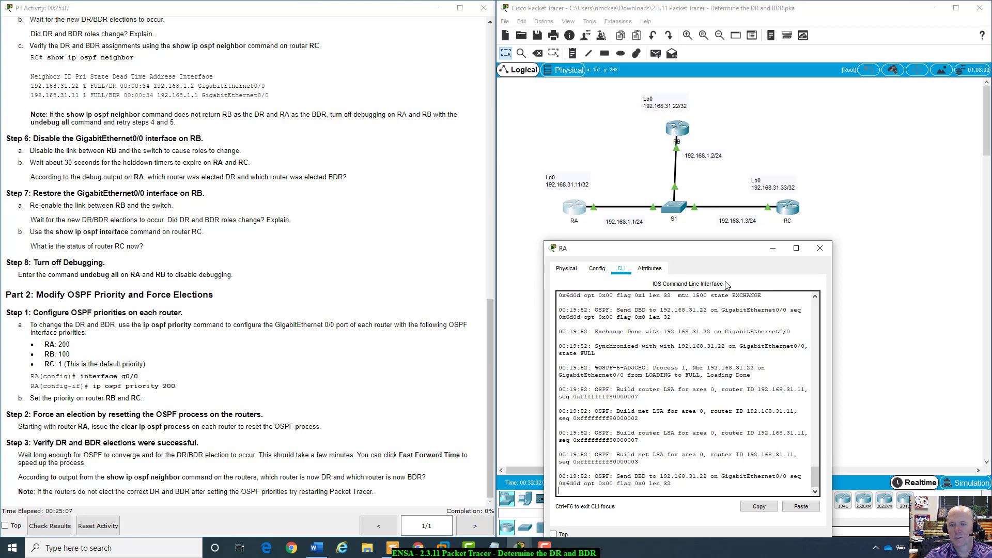
{"action": "left_click_drag", "start_coordinate": [746, 252], "coordinate": [817, 174]}
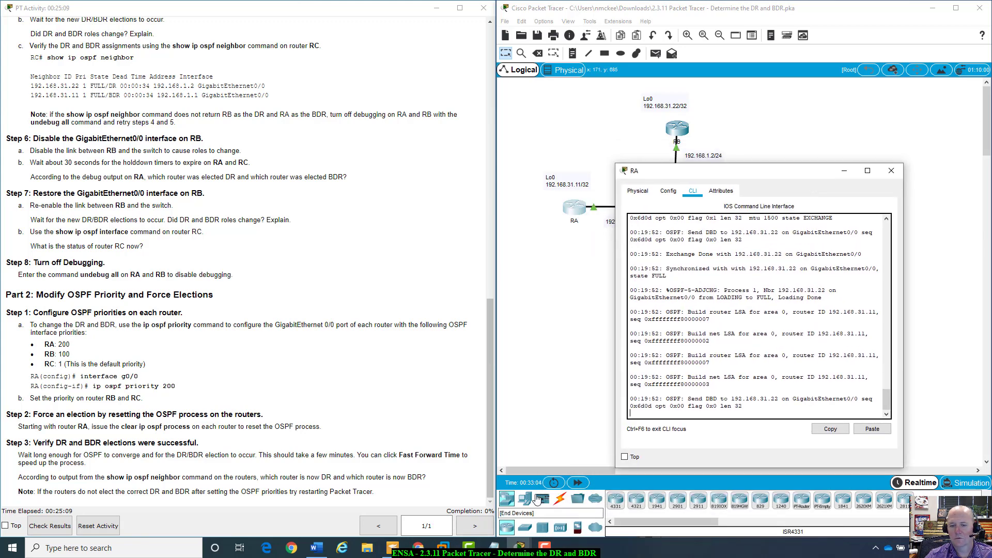
{"action": "left_click", "coordinate": [579, 484]}
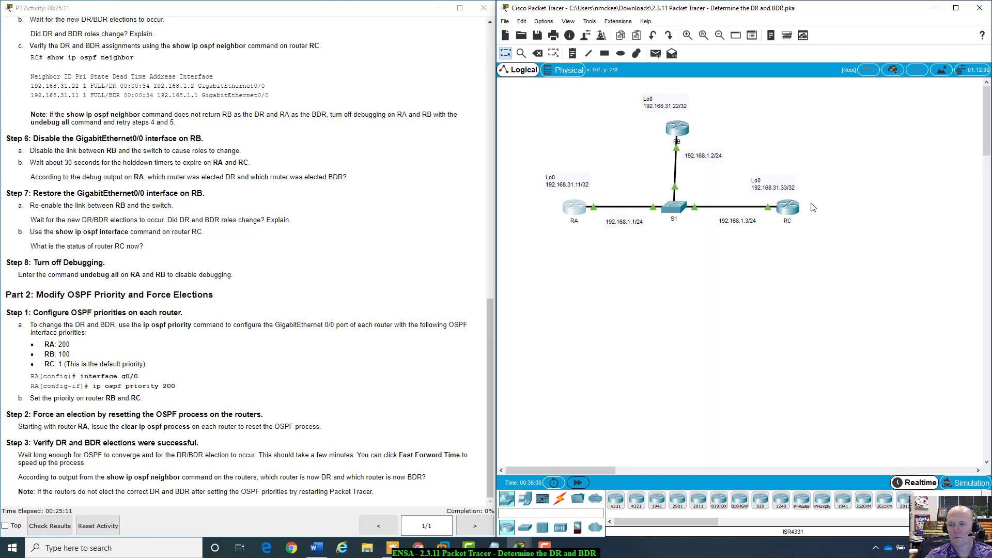
Check RC's and RB's command lines for OSPF output after restoring RB's link, and return to RB's prompt.
{"action": "left_click", "coordinate": [800, 211]}
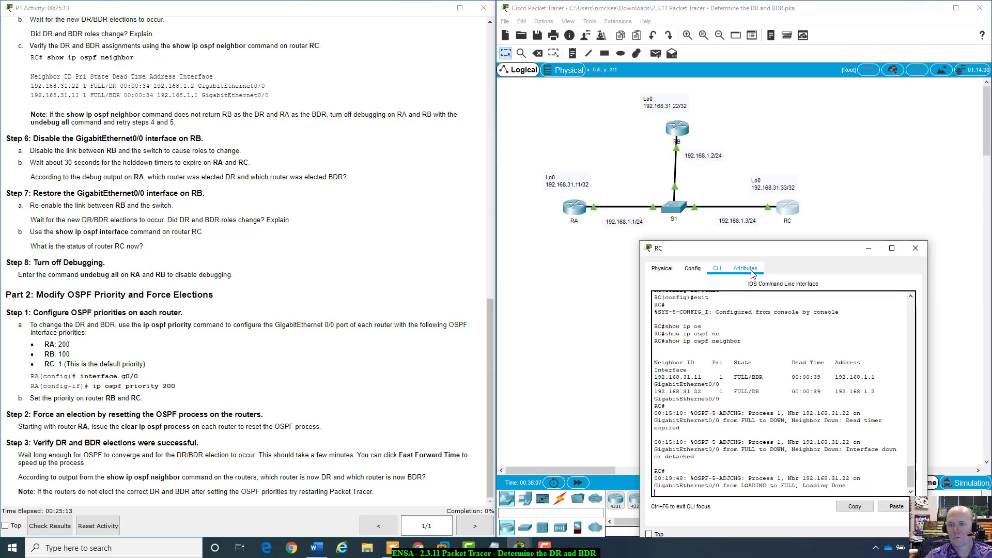
{"action": "left_click_drag", "start_coordinate": [767, 254], "coordinate": [769, 249]}
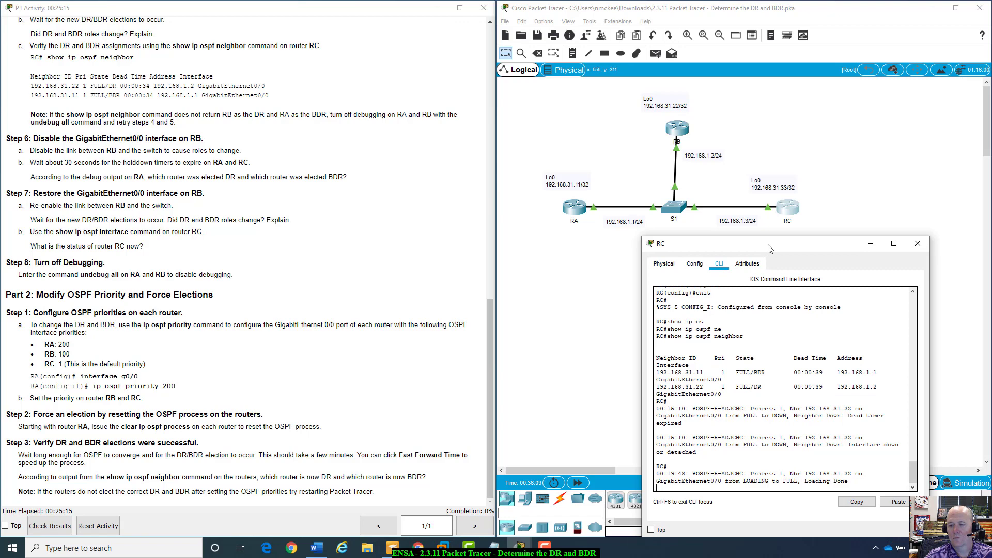
{"action": "left_click", "coordinate": [683, 132]}
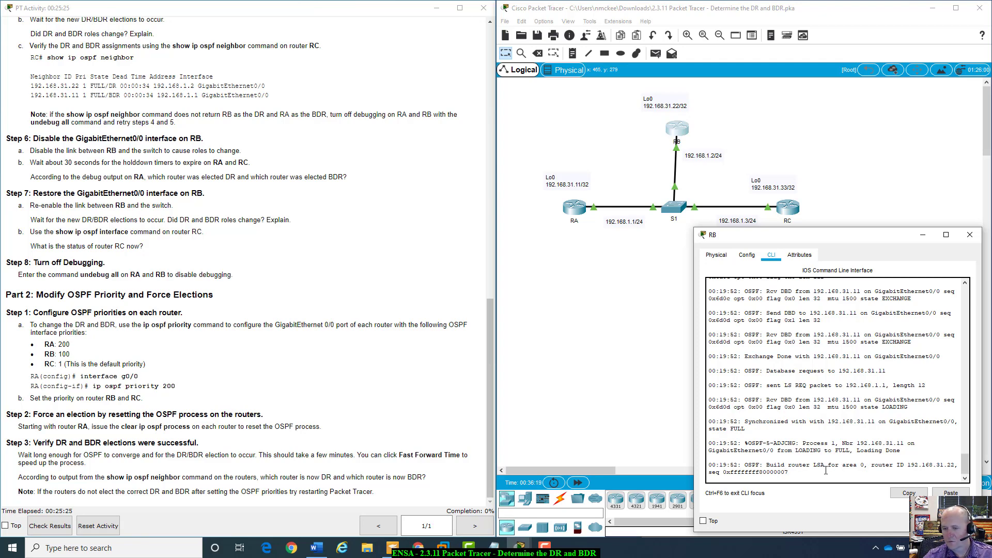
{"action": "key", "text": "Return"}
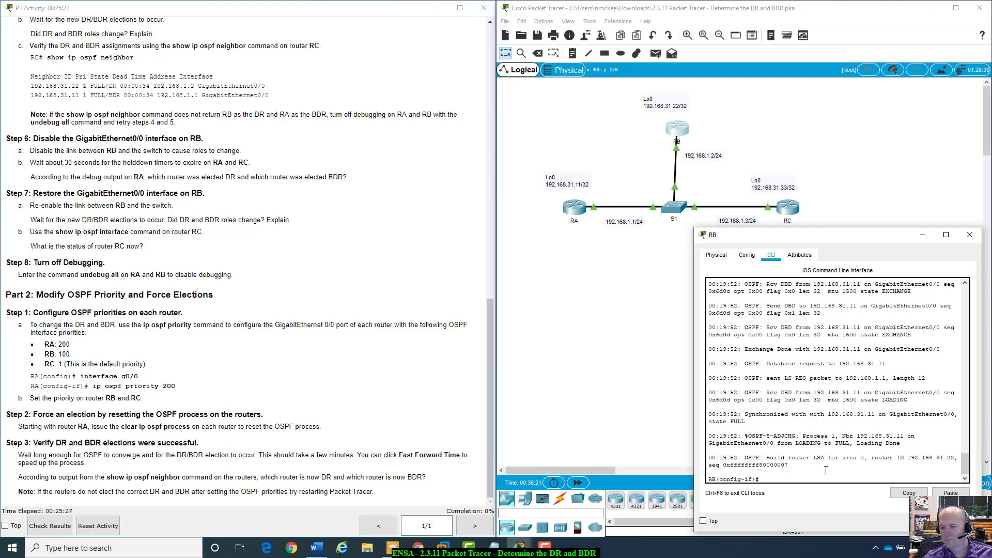
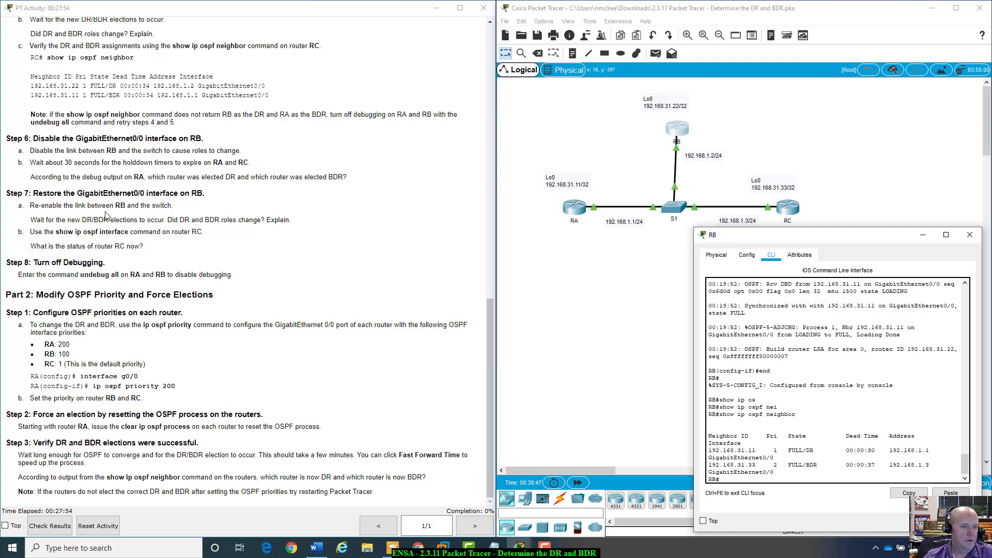
Highlight the Step 7 question about DR and BDR role changes and run show ip ospf neighbor on RC.
{"action": "left_click_drag", "start_coordinate": [30, 220], "coordinate": [299, 224]}
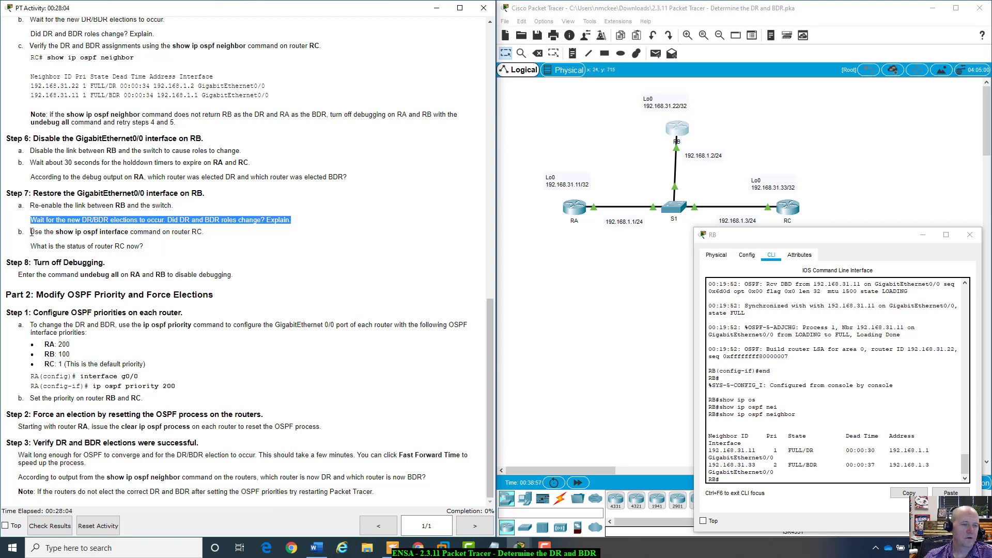
{"action": "left_click", "coordinate": [788, 209]}
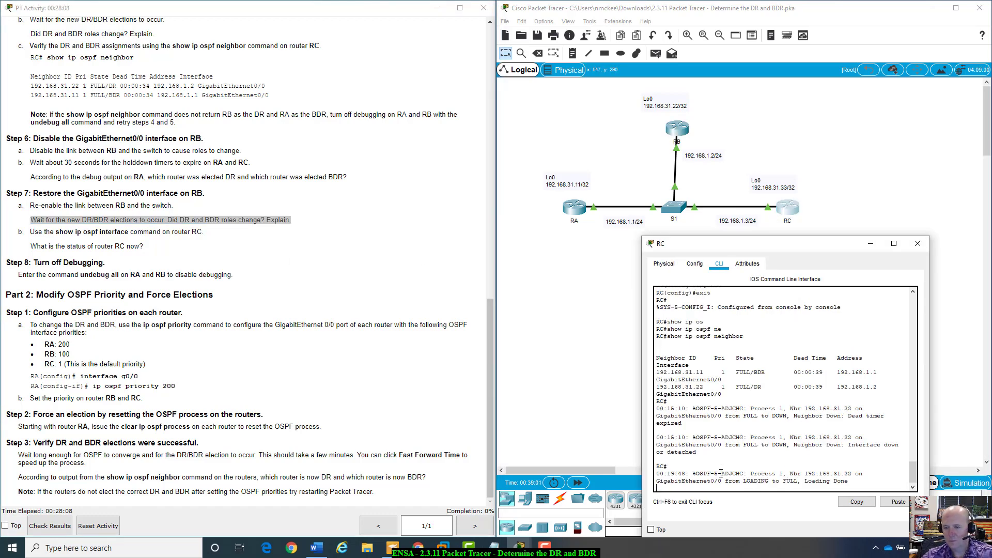
{"action": "key", "text": "Return"}
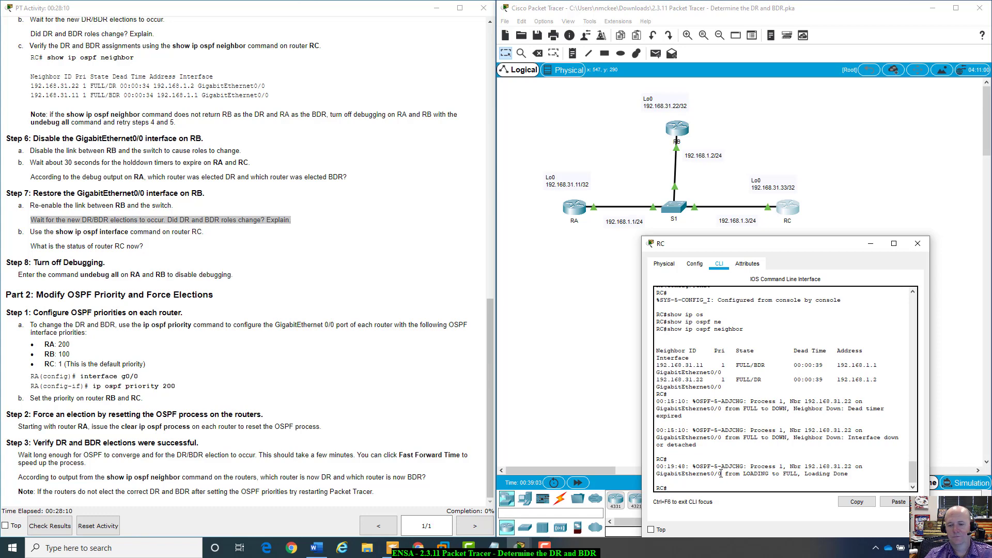
{"action": "type", "text": "show ip o"}
{"action": "key", "text": "Tab"}
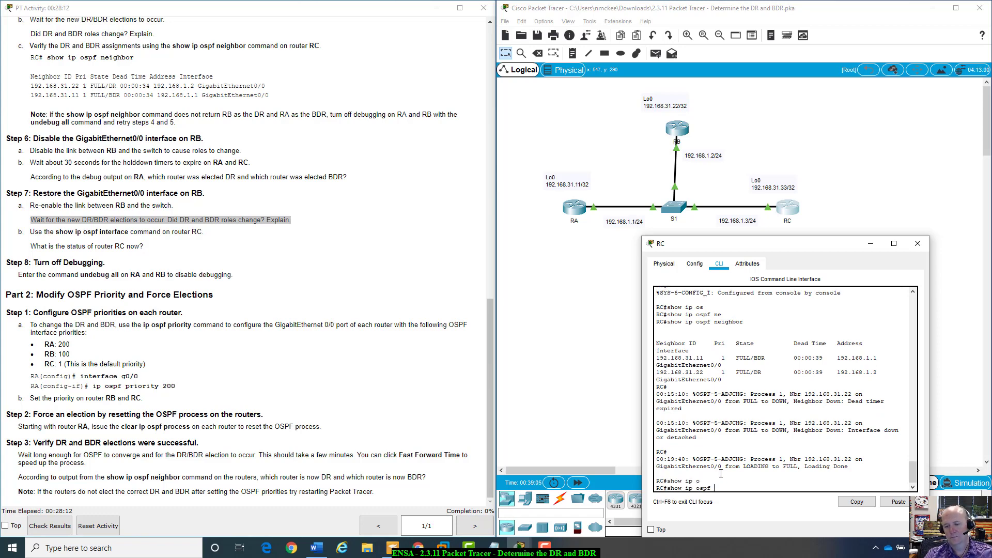
{"action": "type", "text": "ne"}
{"action": "key", "text": "Tab"}
{"action": "key", "text": "Return"}
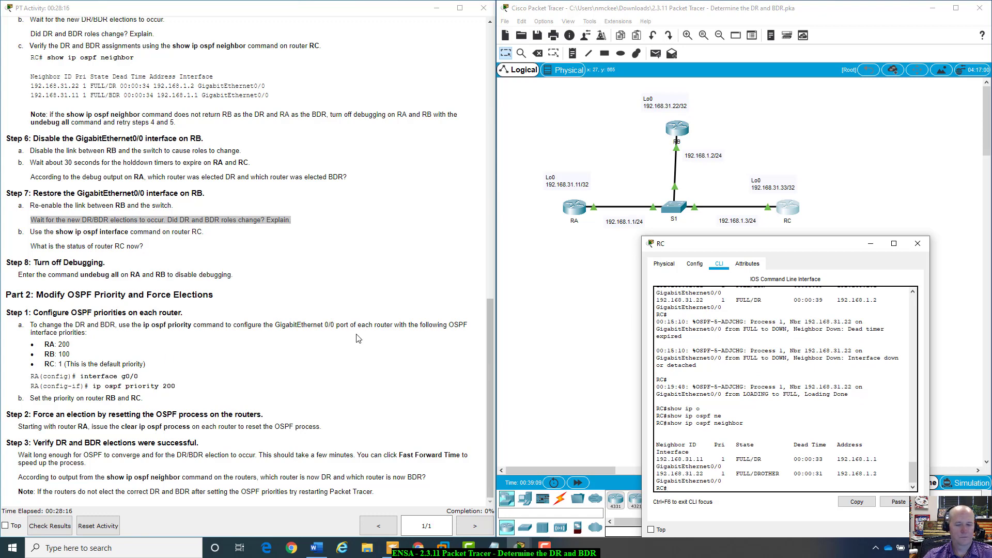
Run show ip ospf interface on RC to check its current OSPF status.
{"action": "key", "text": "Up"}
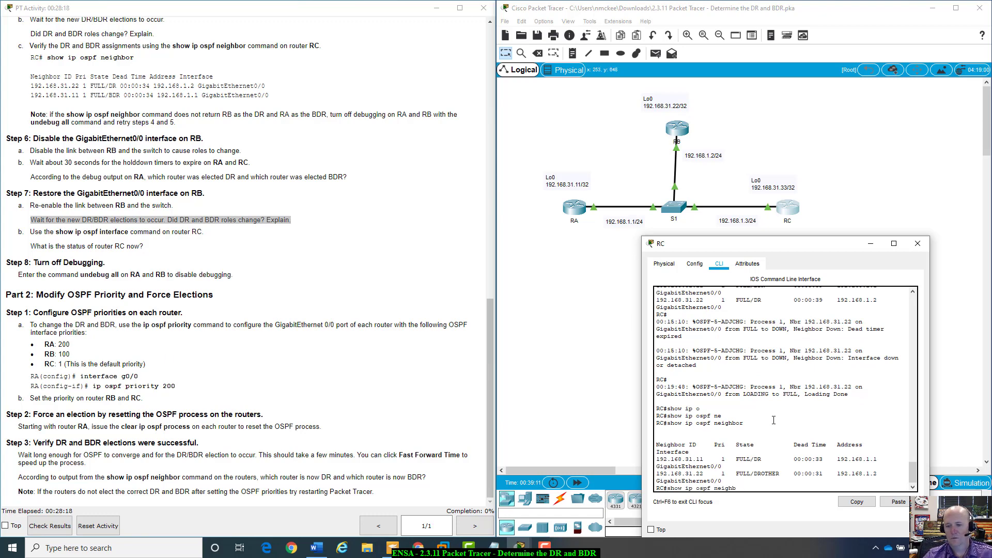
{"action": "key", "text": "BackSpace"}
{"action": "key", "text": "BackSpace"}
{"action": "key", "text": "BackSpace"}
{"action": "key", "text": "BackSpace"}
{"action": "key", "text": "BackSpace"}
{"action": "key", "text": "BackSpace"}
{"action": "type", "text": "in"}
{"action": "key", "text": "Tab"}
{"action": "key", "text": "Tab"}
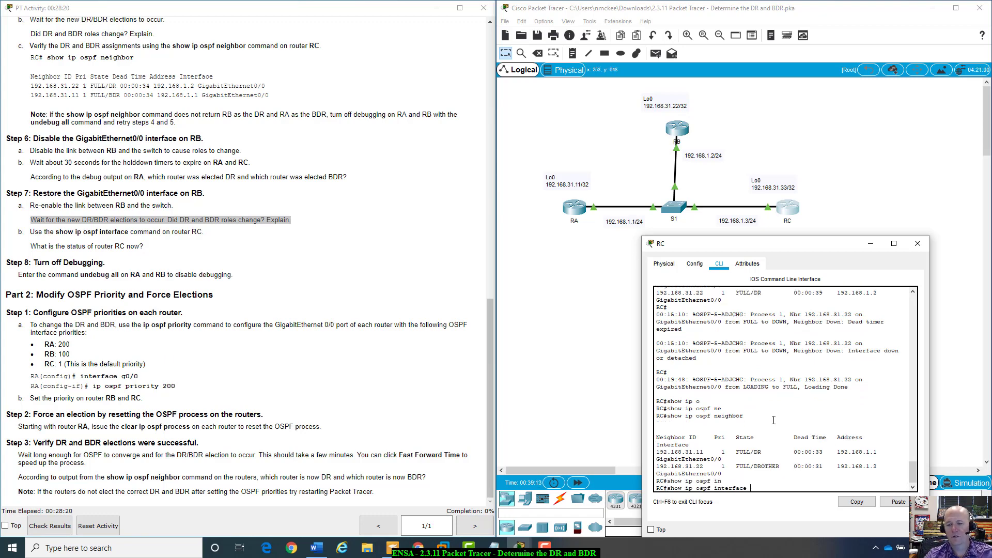
{"action": "key", "text": "Return"}
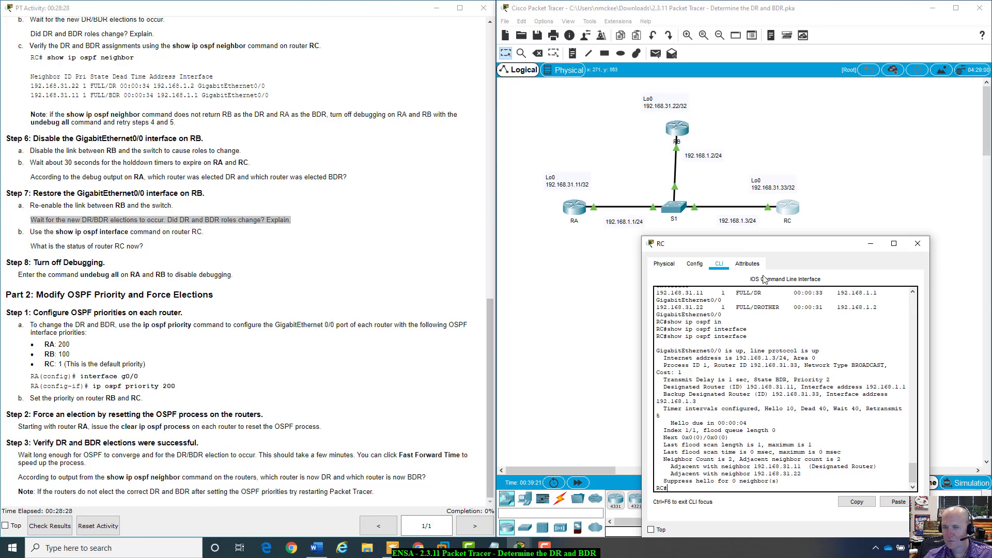
Highlight the Backup Designated Router entry in RC's interface output and close RC's window.
{"action": "scroll", "coordinate": [776, 401], "scroll_direction": "down", "scroll_amount": 1}
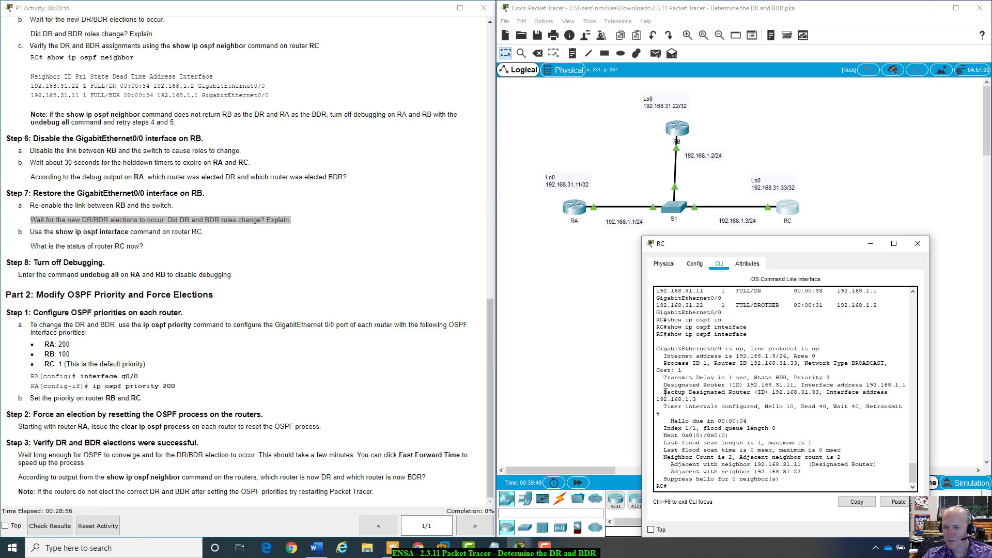
{"action": "left_click_drag", "start_coordinate": [664, 391], "coordinate": [759, 392]}
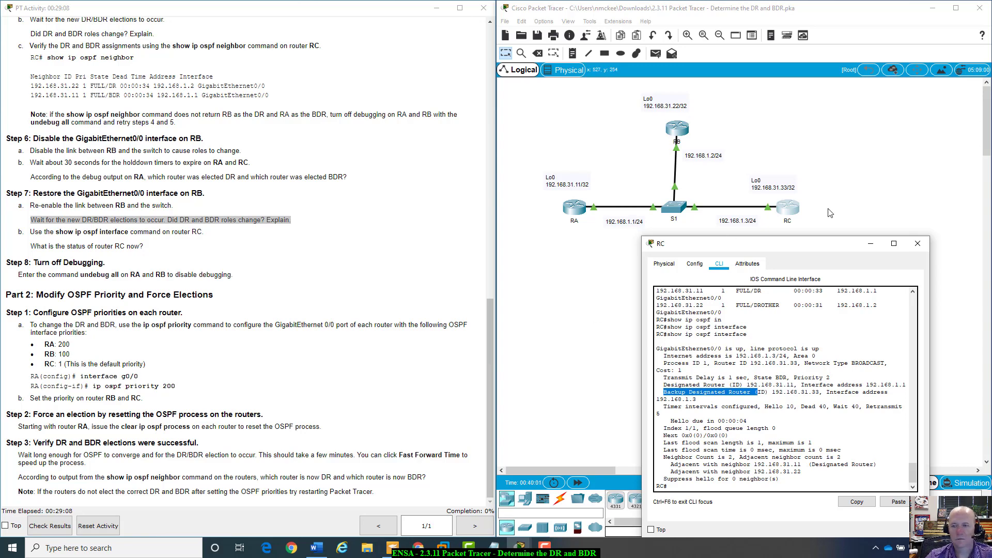
{"action": "left_click", "coordinate": [918, 243]}
Turn off all debugging on RA with the undebug all command.
{"action": "left_click", "coordinate": [558, 213]}
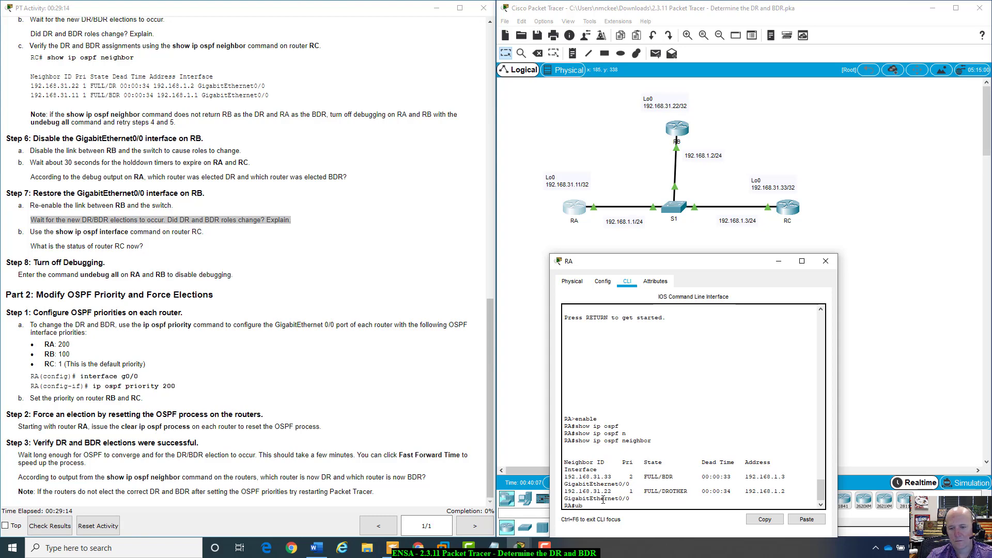
{"action": "type", "text": "n"}
{"action": "key", "text": "Tab"}
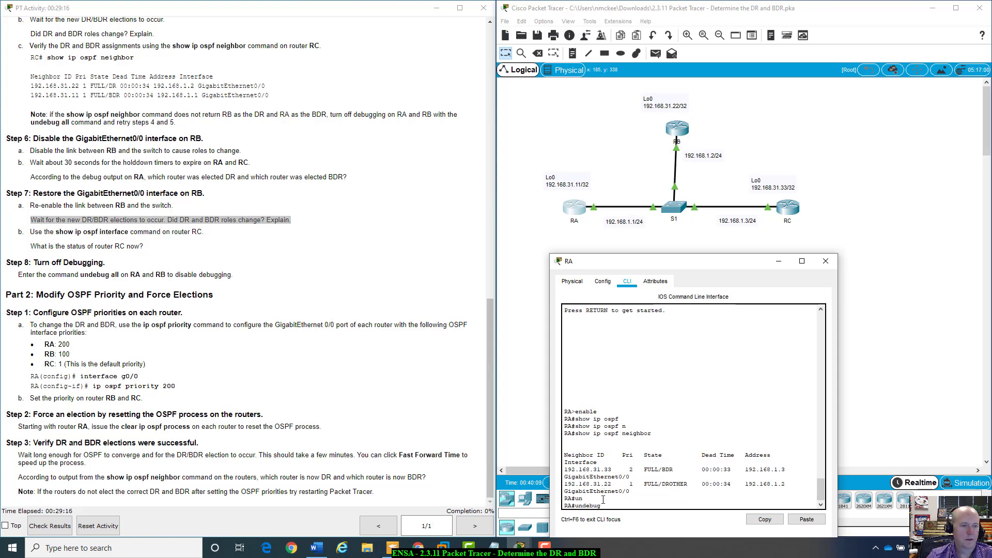
{"action": "type", "text": "all"}
{"action": "key", "text": "Return"}
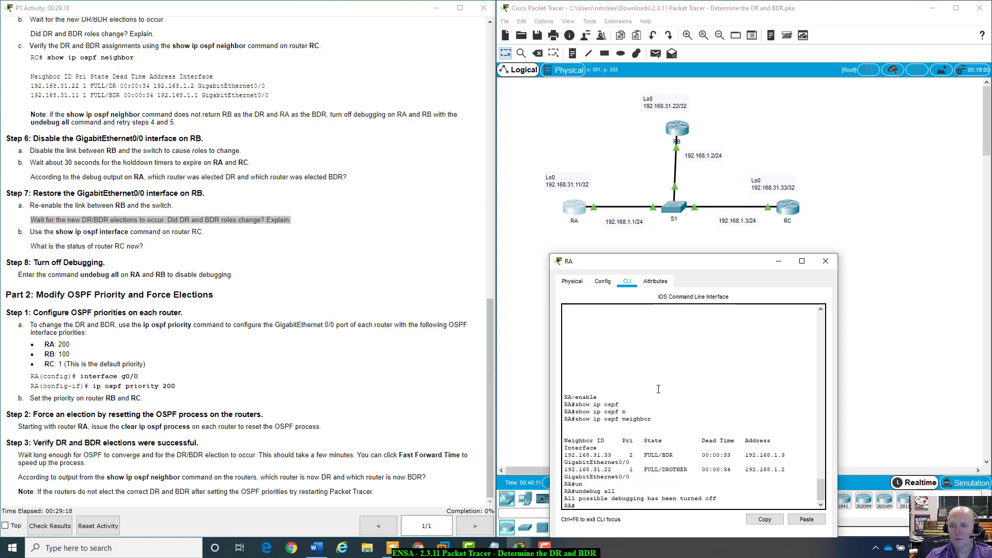
Turn off all debugging on RB with the undebug all command.
{"action": "left_click", "coordinate": [670, 134]}
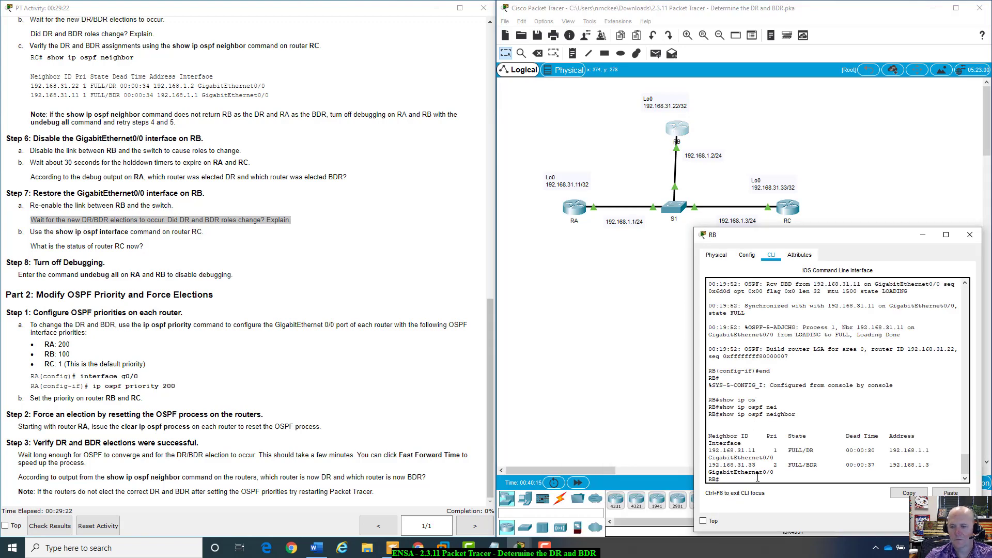
{"action": "type", "text": "unb"}
{"action": "key", "text": "Tab"}
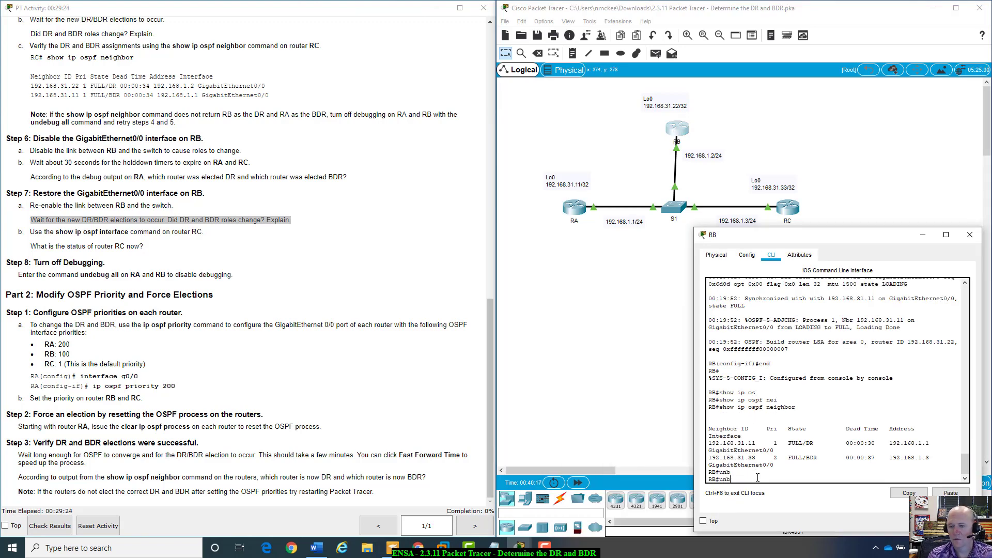
{"action": "type", "text": "ug all"}
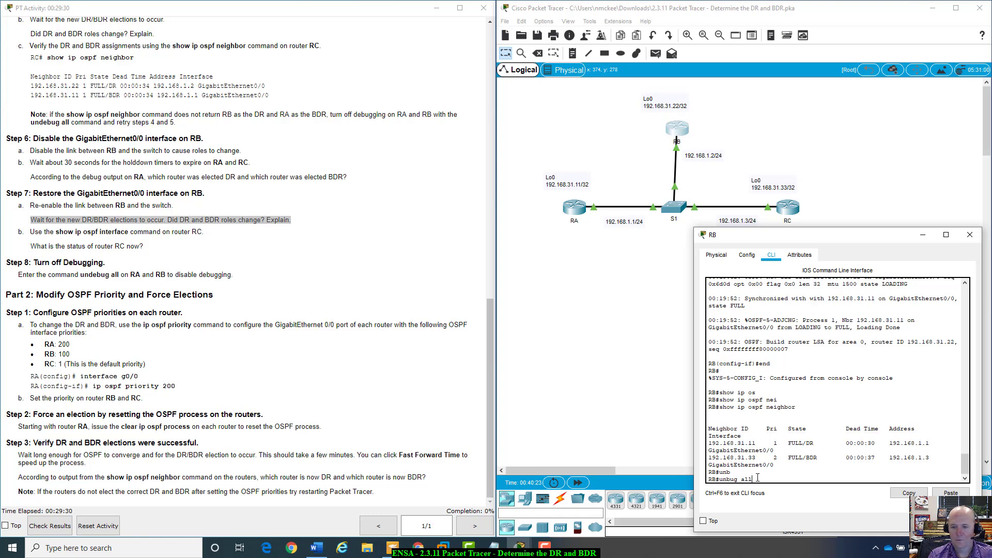
{"action": "key", "text": "BackSpace"}
{"action": "key", "text": "BackSpace"}
{"action": "key", "text": "BackSpace"}
{"action": "key", "text": "BackSpace"}
{"action": "type", "text": "de"}
{"action": "key", "text": "Tab"}
{"action": "type", "text": "all"}
{"action": "key", "text": "Return"}
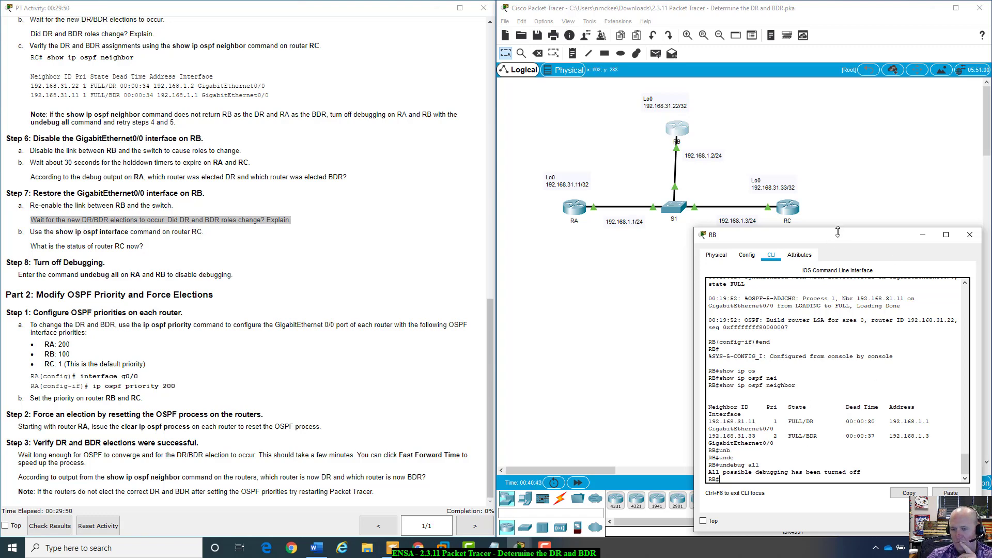
Examine the priority and state values of both neighbors in RB's OSPF neighbor table.
{"action": "left_click_drag", "start_coordinate": [838, 235], "coordinate": [802, 234]}
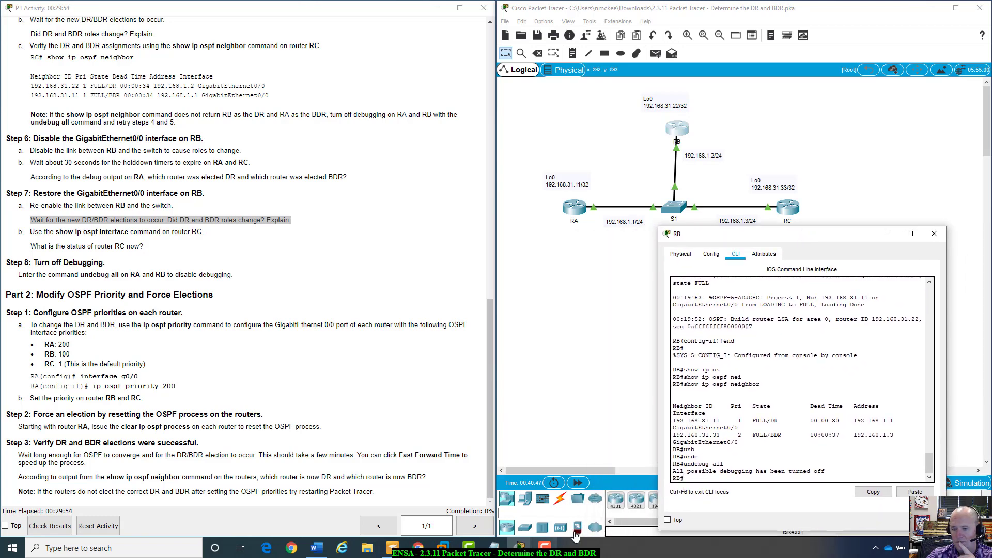
{"action": "double_click", "coordinate": [740, 421]}
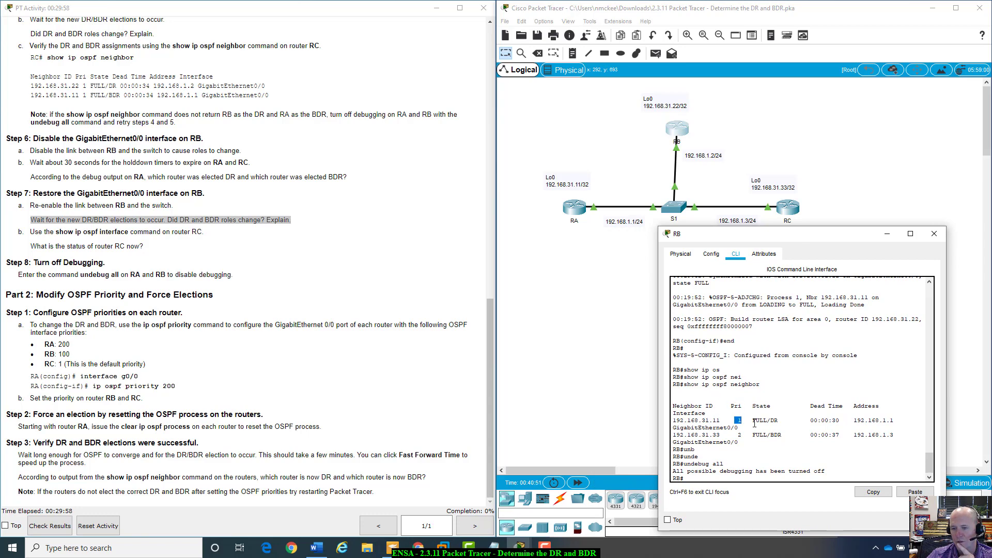
{"action": "left_click_drag", "start_coordinate": [753, 420], "coordinate": [791, 436]}
{"action": "left_click", "coordinate": [740, 434]}
{"action": "left_click", "coordinate": [806, 464]}
{"action": "left_click_drag", "start_coordinate": [788, 236], "coordinate": [792, 256]}
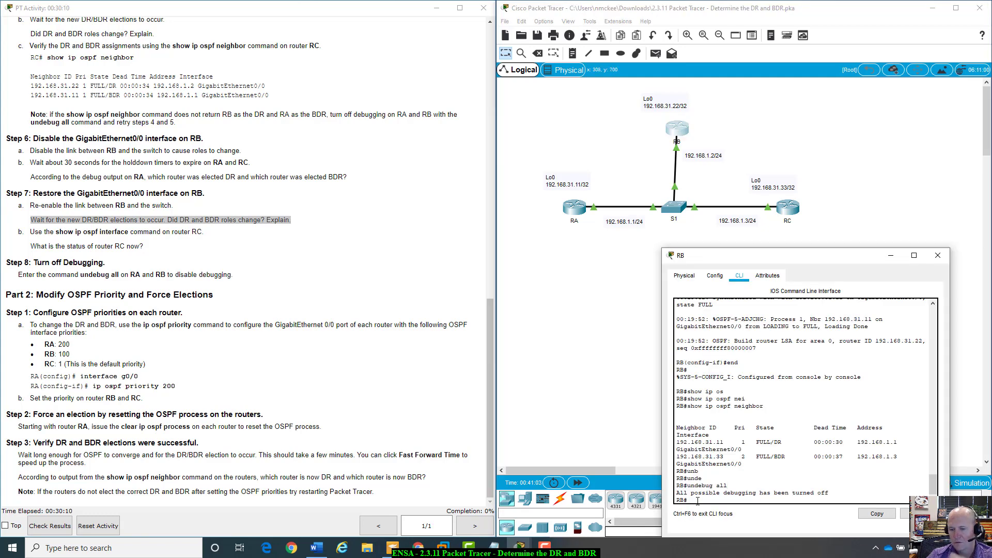
Rerun show ip ospf neighbor on RB.
{"action": "key", "text": "Up"}
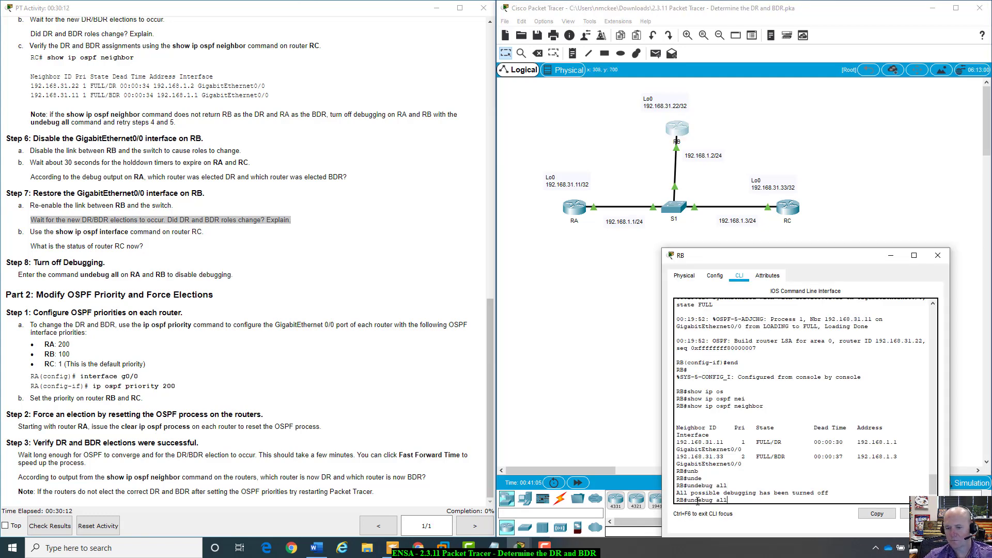
{"action": "key", "text": "Up"}
{"action": "key", "text": "Return"}
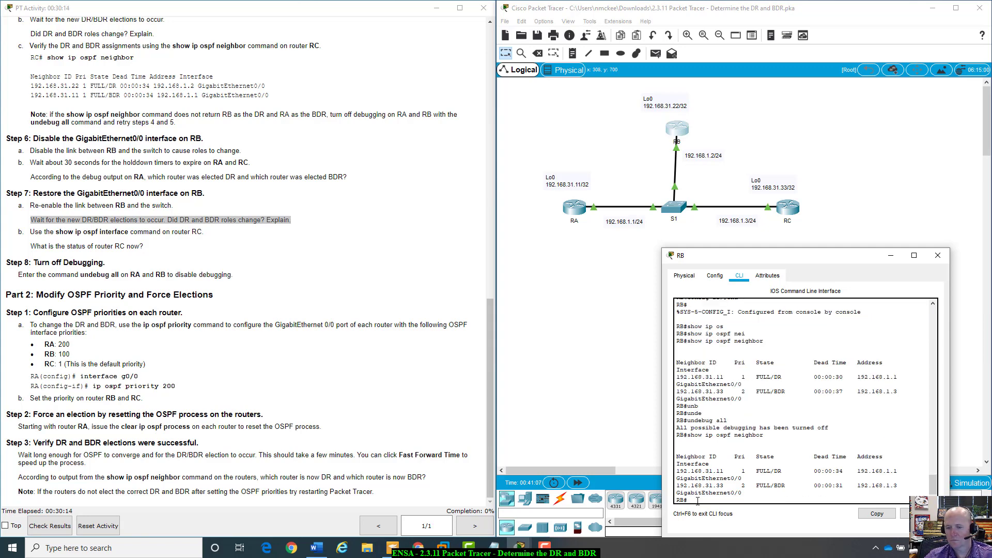
Run show ip ospf interface on RB to check its role and priority.
{"action": "key", "text": "Up"}
{"action": "key", "text": "Up"}
{"action": "key", "text": "Down"}
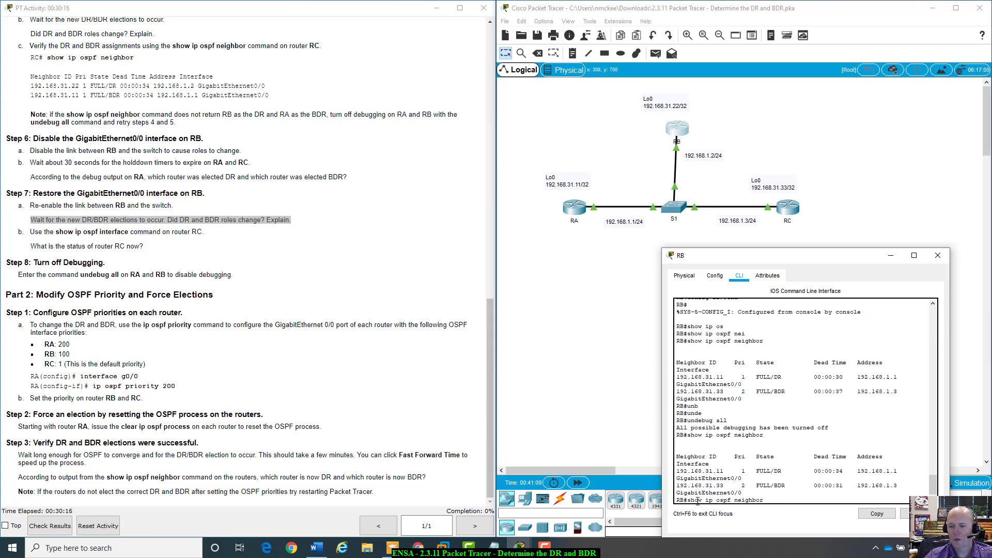
{"action": "key", "text": "BackSpace"}
{"action": "key", "text": "BackSpace"}
{"action": "key", "text": "BackSpace"}
{"action": "key", "text": "BackSpace"}
{"action": "key", "text": "BackSpace"}
{"action": "key", "text": "BackSpace"}
{"action": "key", "text": "BackSpace"}
{"action": "key", "text": "BackSpace"}
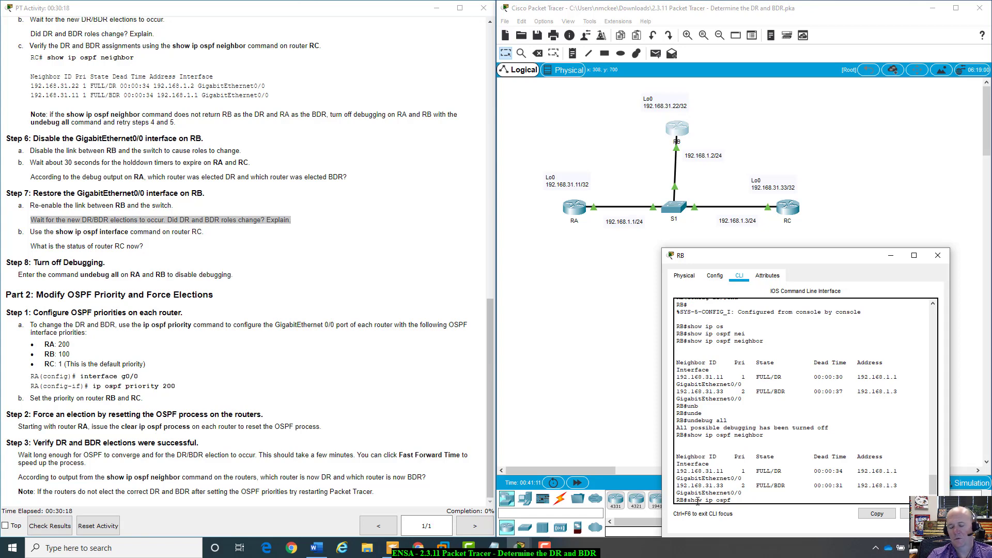
{"action": "type", "text": "in"}
{"action": "key", "text": "Tab"}
{"action": "key", "text": "Return"}
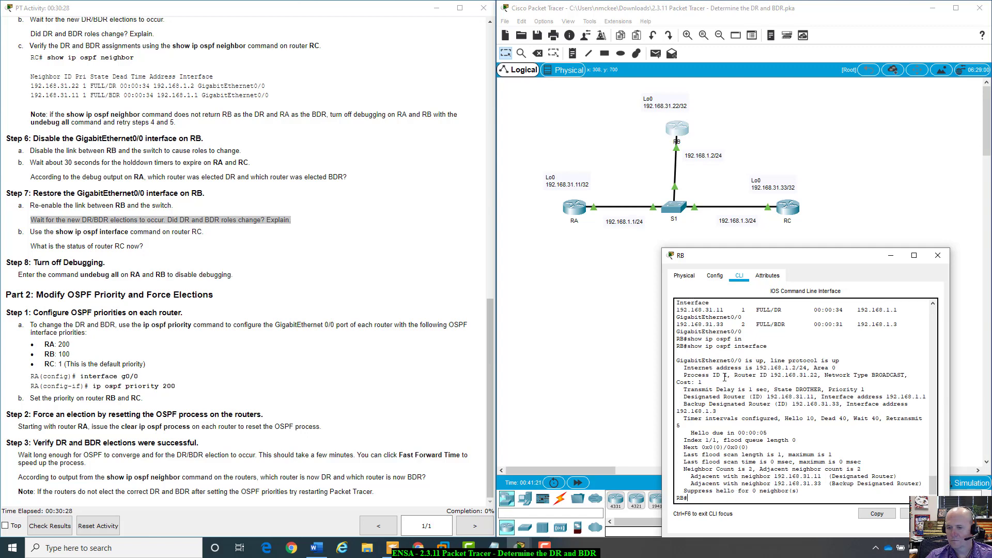
Highlight the priority value in RB's OSPF interface output, compare it with the neighbor table, and close RB's window.
{"action": "scroll", "coordinate": [726, 377], "scroll_direction": "up", "scroll_amount": 2}
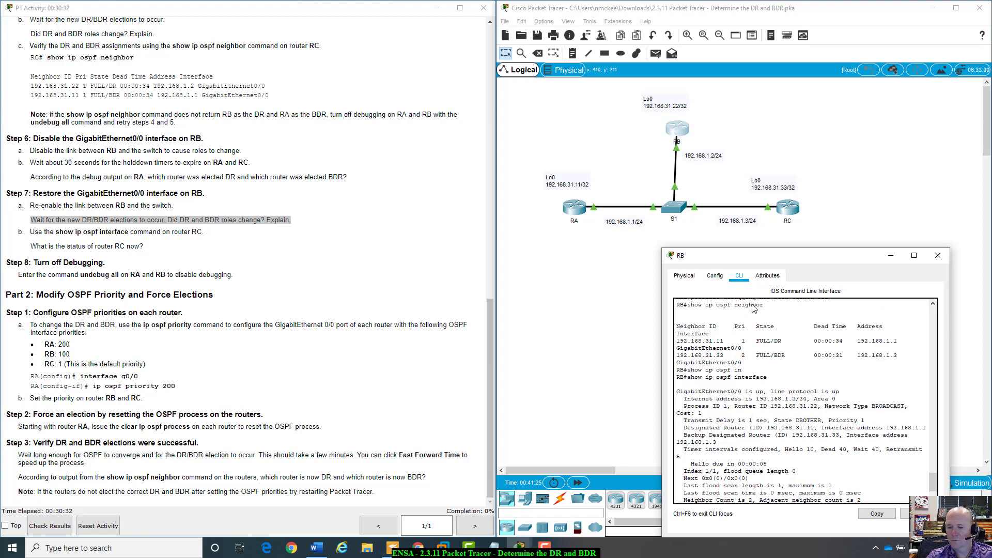
{"action": "scroll", "coordinate": [781, 385], "scroll_direction": "down", "scroll_amount": 2}
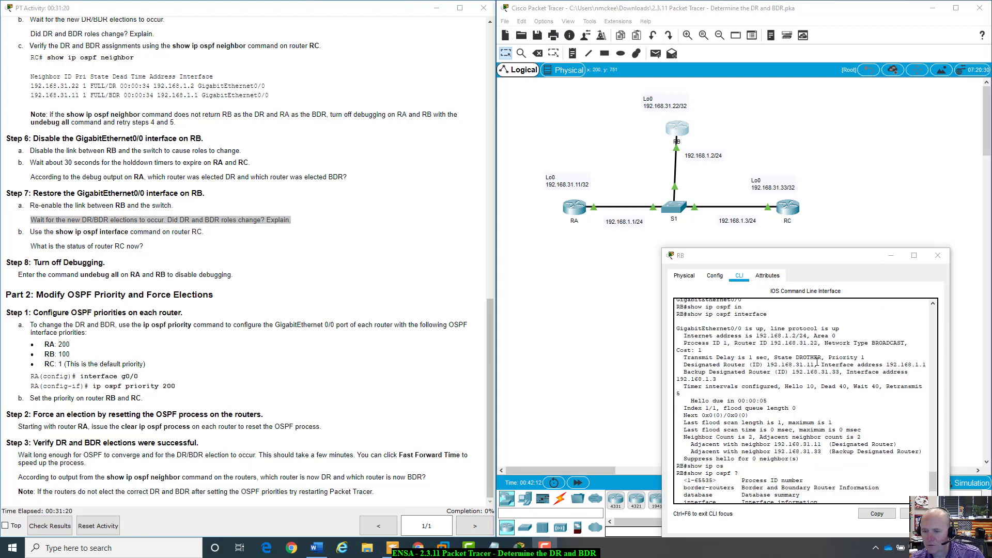
{"action": "left_click_drag", "start_coordinate": [828, 357], "coordinate": [873, 357]}
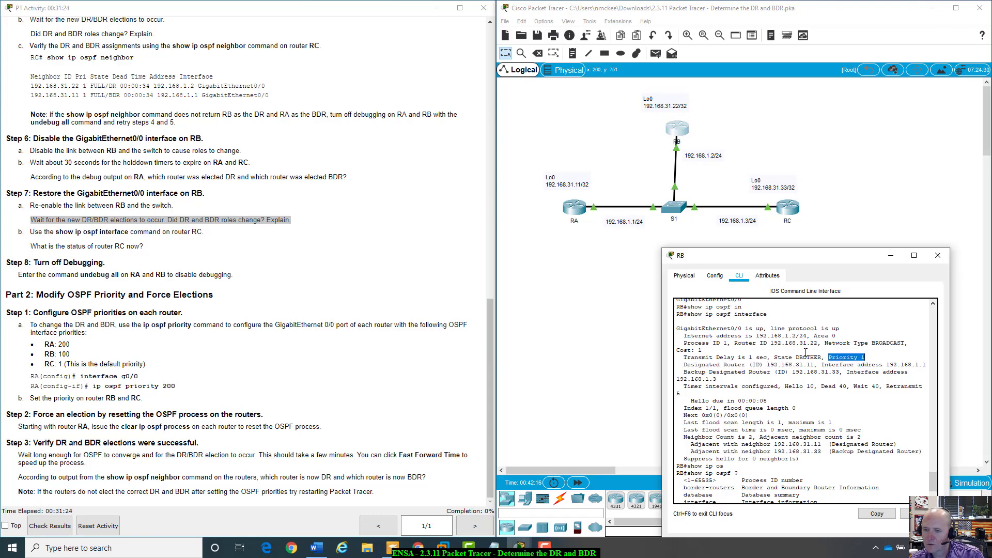
{"action": "scroll", "coordinate": [827, 359], "scroll_direction": "up", "scroll_amount": 2}
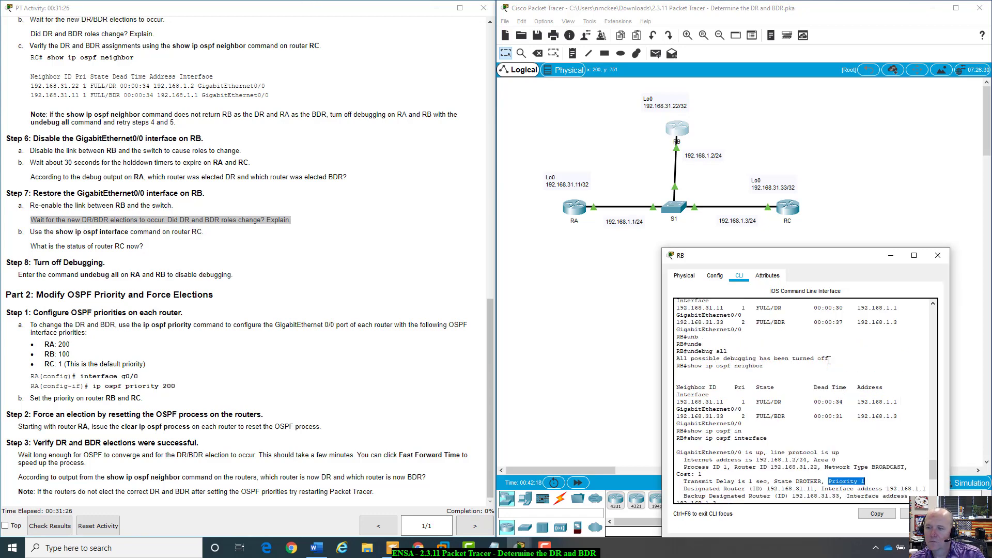
{"action": "left_click", "coordinate": [938, 255]}
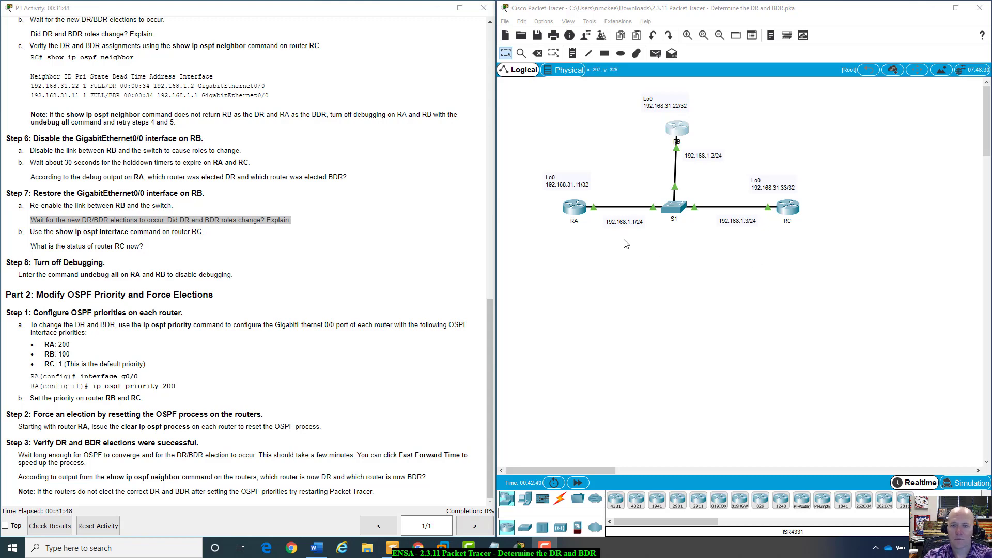
Configure RA's GigabitEthernet0/0 interface with ip ospf priority 200.
{"action": "left_click", "coordinate": [583, 209]}
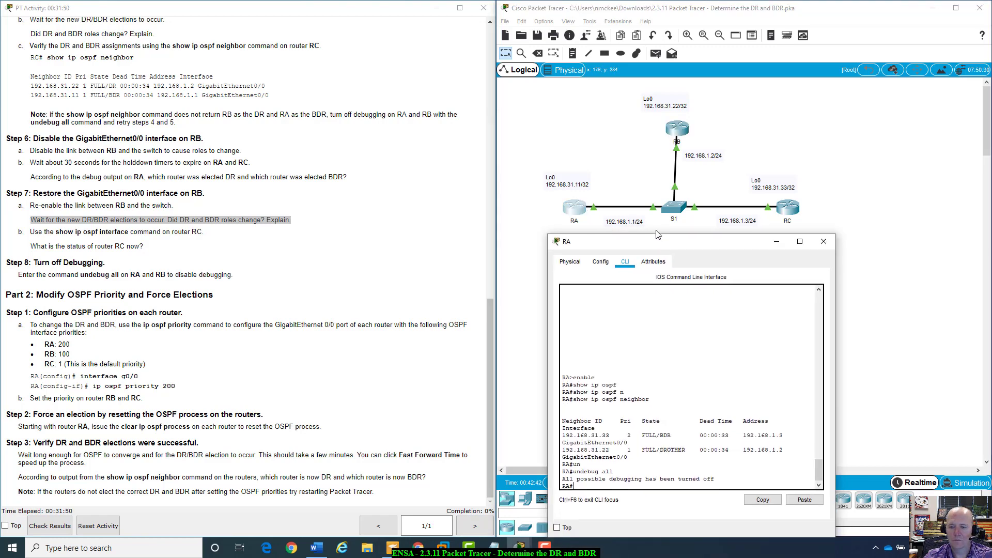
{"action": "left_click_drag", "start_coordinate": [658, 262], "coordinate": [653, 216]}
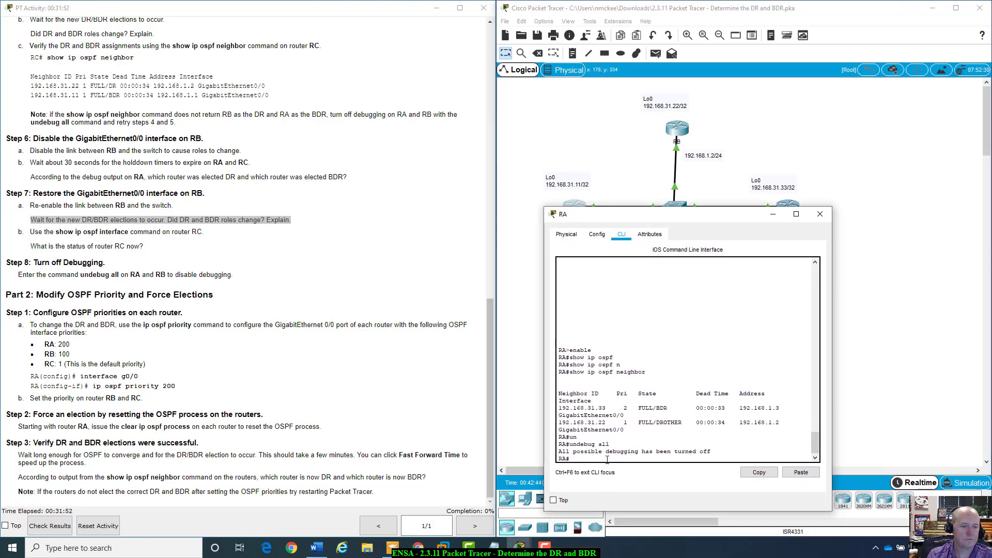
{"action": "type", "text": "config t"}
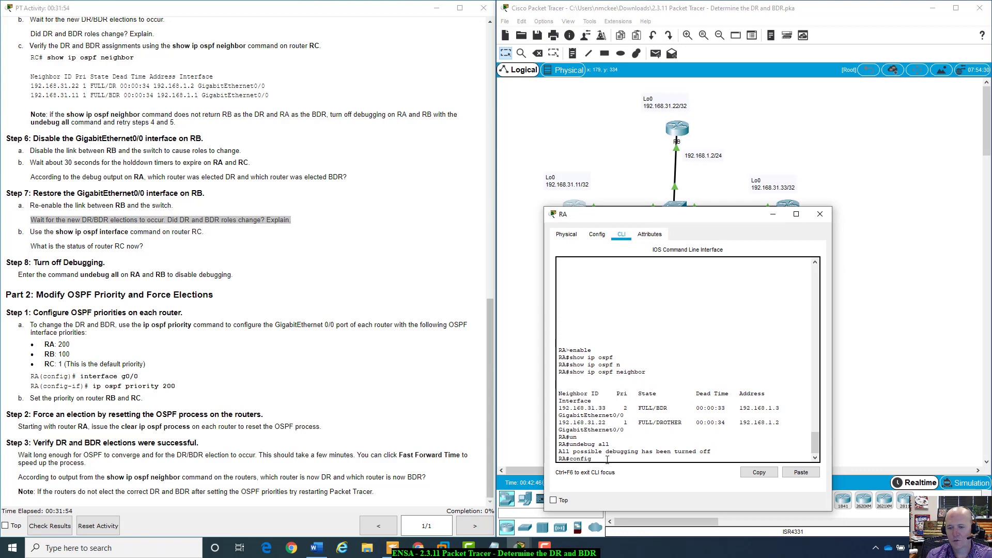
{"action": "key", "text": "Return"}
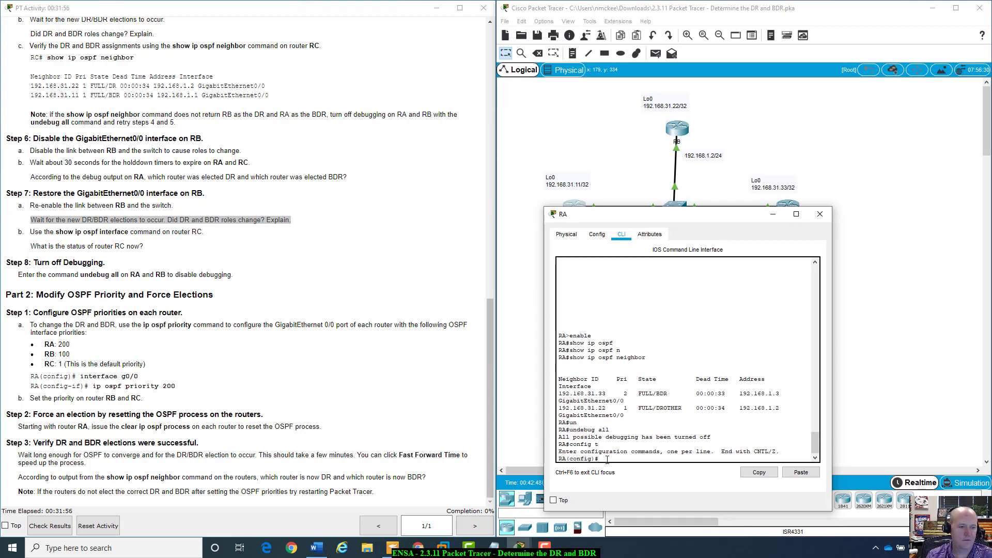
{"action": "type", "text": "int g0/0"}
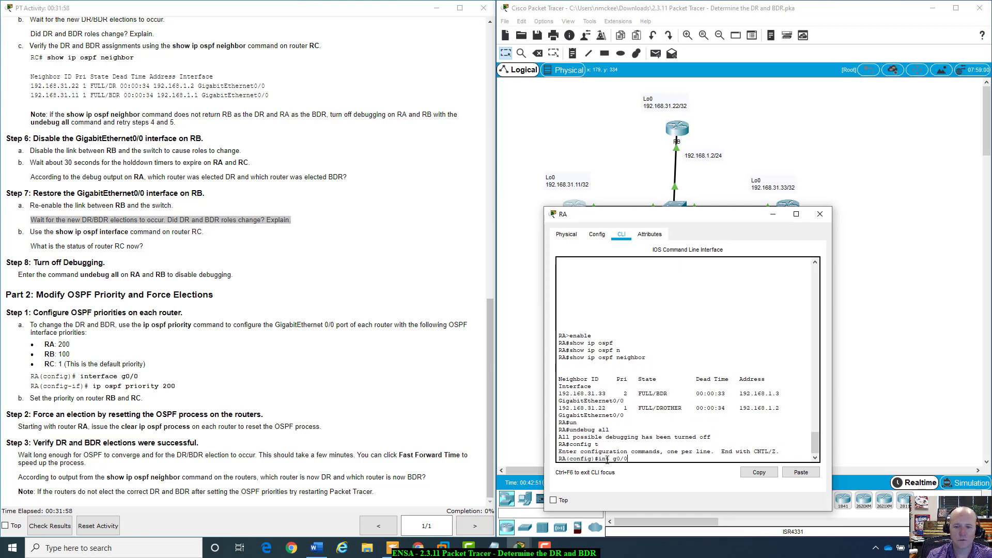
{"action": "key", "text": "Return"}
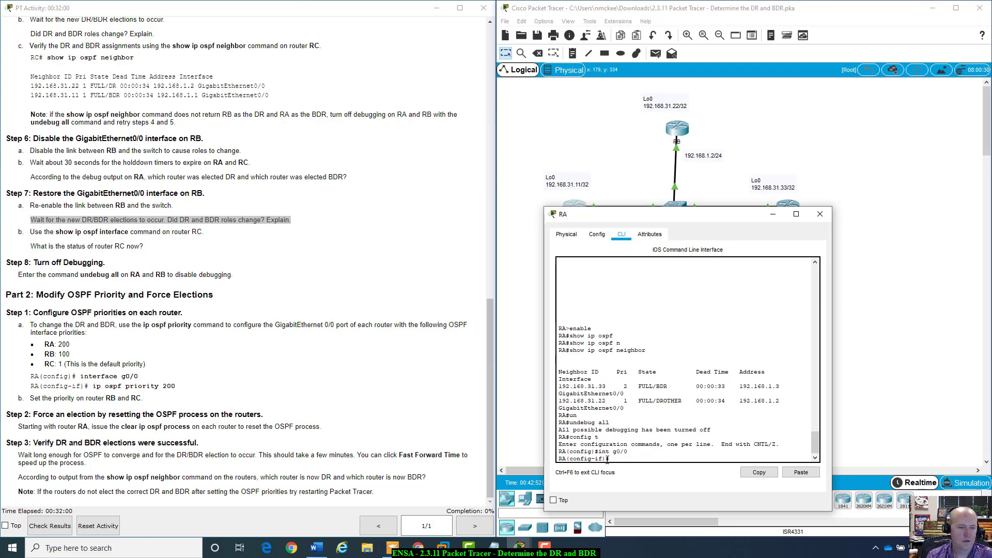
{"action": "type", "text": "ip ospf"}
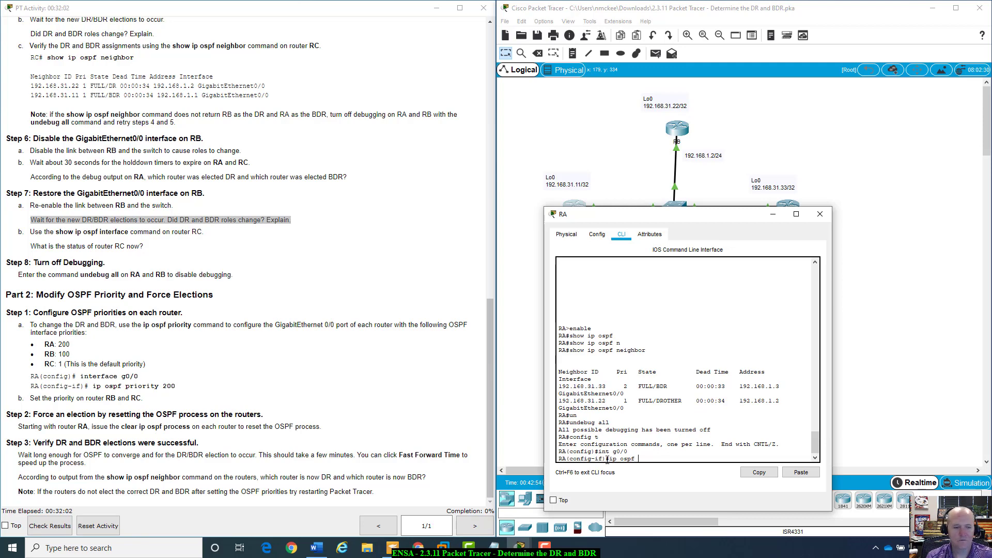
{"action": "type", "text": " pri"}
{"action": "key", "text": "Tab"}
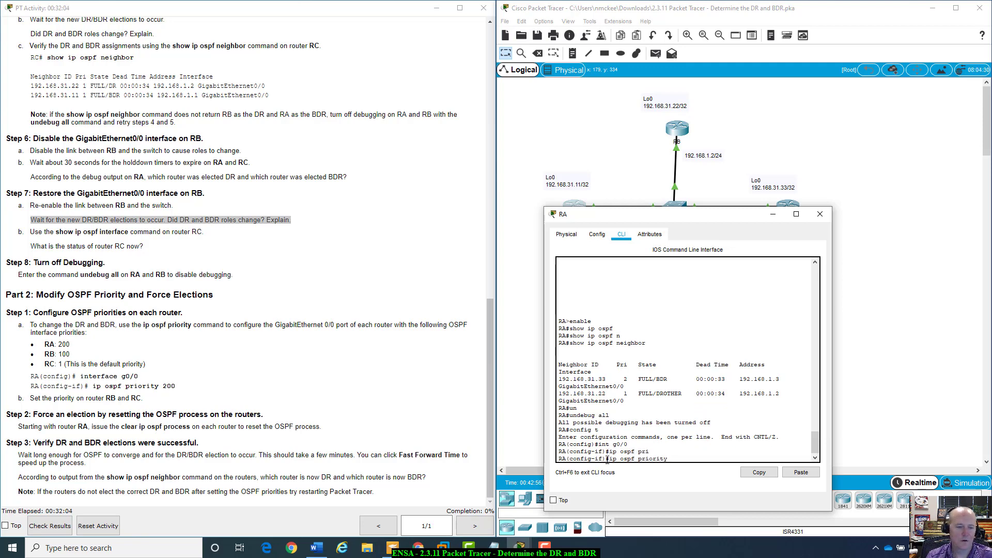
{"action": "type", "text": "200"}
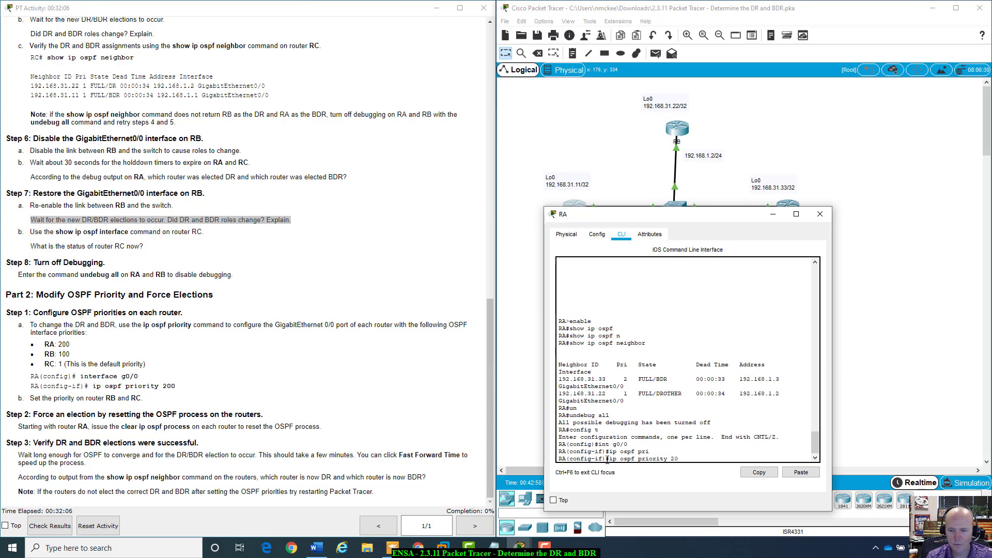
{"action": "key", "text": "Return"}
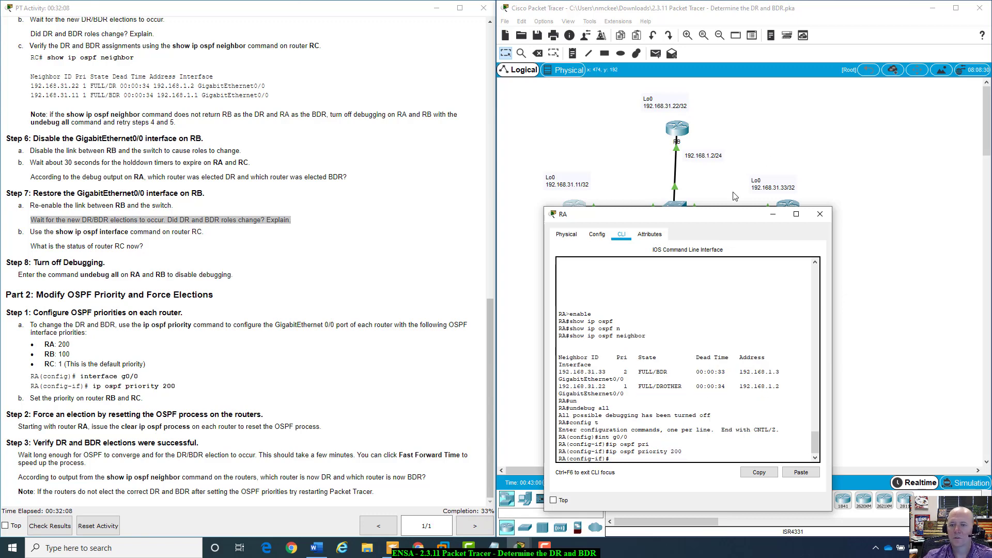
Open RB's command line, clear the leftover show ip ospf command, and enter global configuration mode with config t.
{"action": "left_click_drag", "start_coordinate": [724, 214], "coordinate": [707, 305]}
{"action": "left_click", "coordinate": [675, 135]}
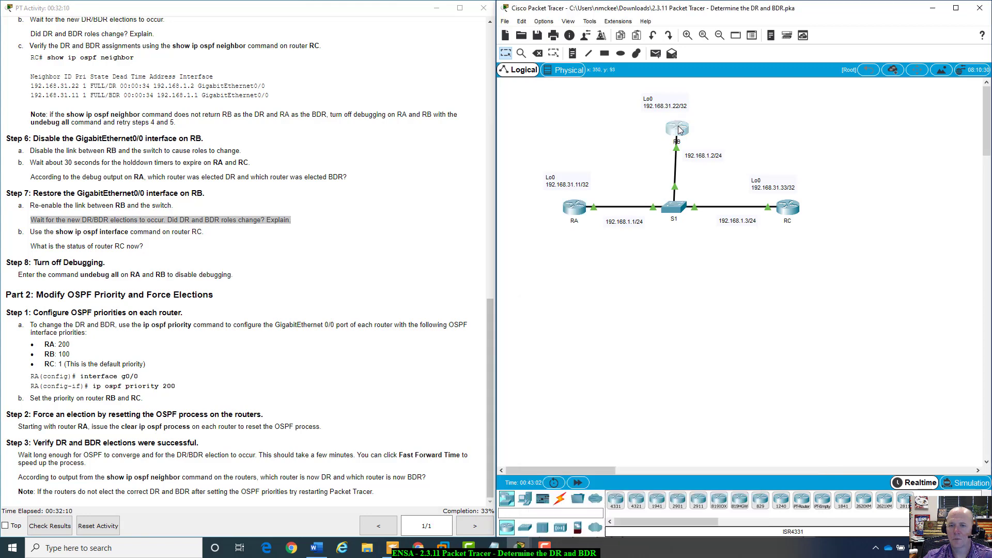
{"action": "left_click_drag", "start_coordinate": [530, 122], "coordinate": [688, 132]}
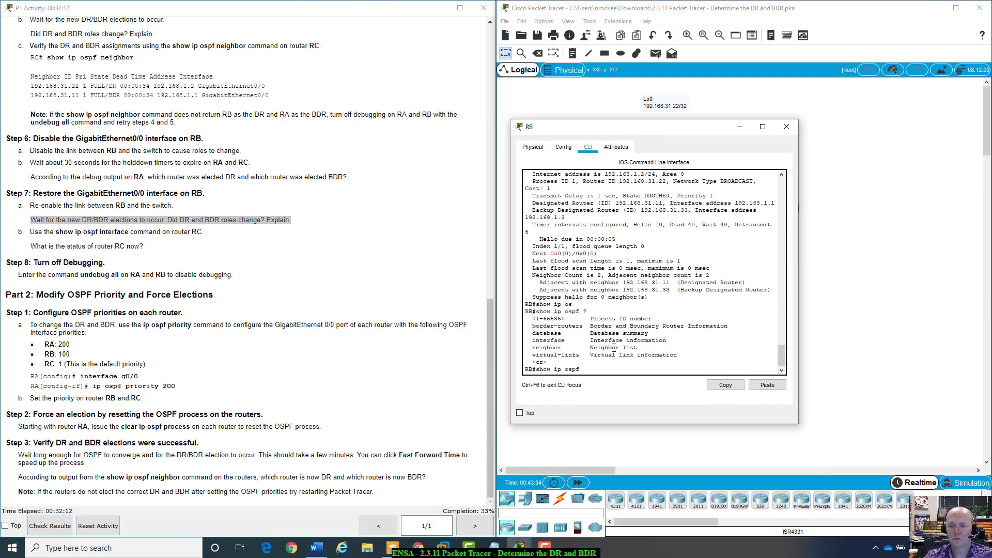
{"action": "left_click", "coordinate": [608, 368]}
{"action": "key", "text": "BackSpace"}
{"action": "key", "text": "BackSpace"}
{"action": "key", "text": "BackSpace"}
{"action": "key", "text": "BackSpace"}
{"action": "key", "text": "BackSpace"}
{"action": "key", "text": "BackSpace"}
{"action": "key", "text": "BackSpace"}
{"action": "key", "text": "BackSpace"}
{"action": "key", "text": "BackSpace"}
{"action": "key", "text": "BackSpace"}
{"action": "key", "text": "BackSpace"}
{"action": "key", "text": "BackSpace"}
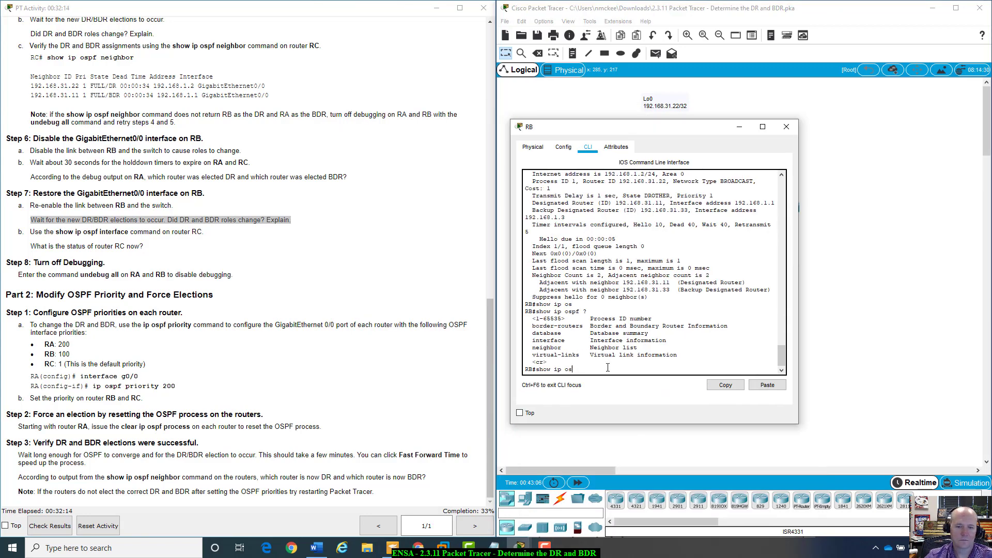
{"action": "type", "text": "c"}
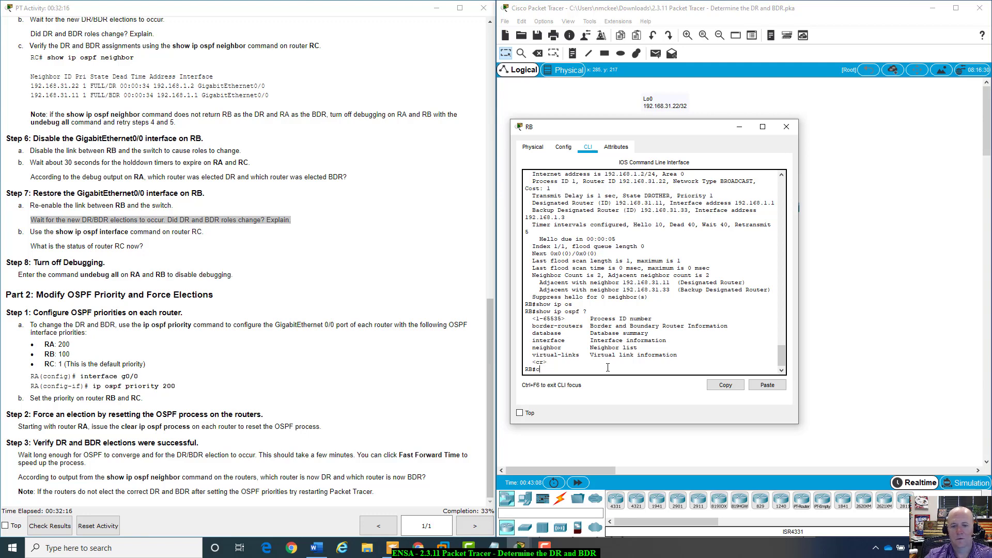
{"action": "type", "text": "onfig t"}
{"action": "key", "text": "Return"}
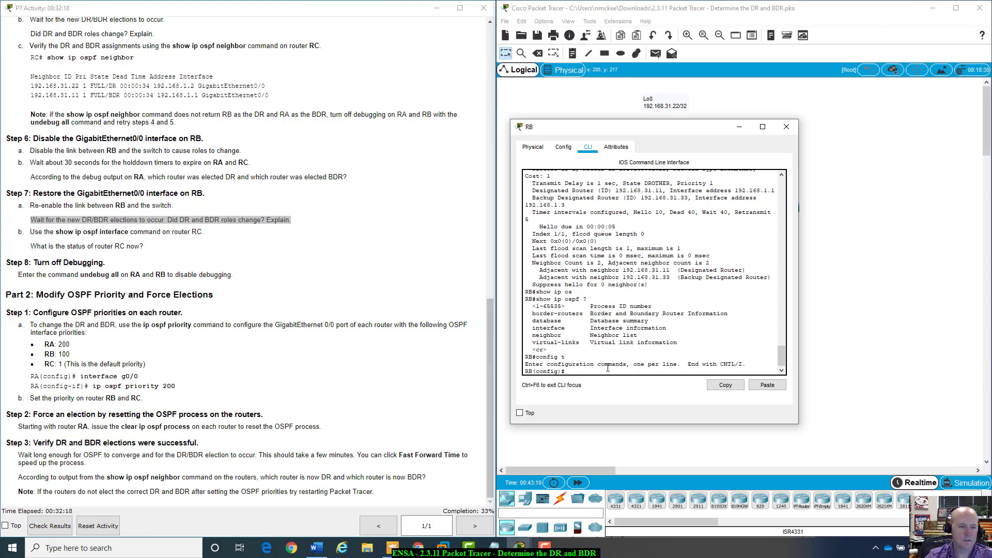
Configure RB's g0/0 interface with ip ospf priority 100 and close RB's window.
{"action": "type", "text": "int g0/0"}
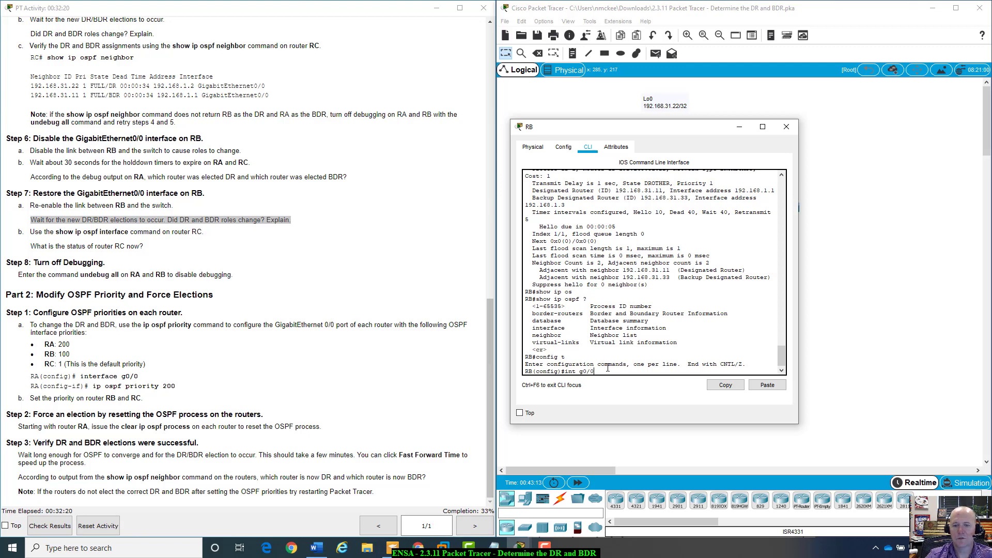
{"action": "key", "text": "Return"}
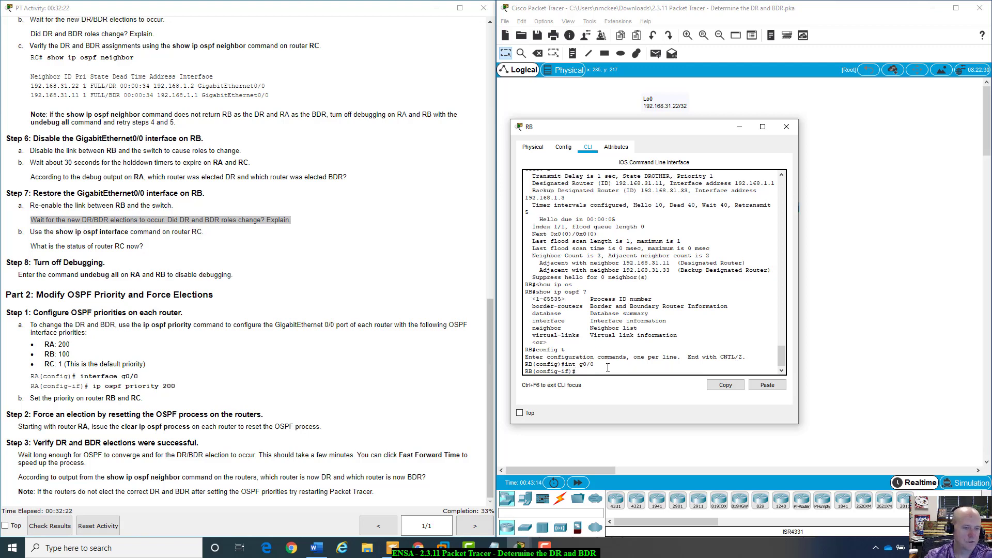
{"action": "type", "text": "ip os"}
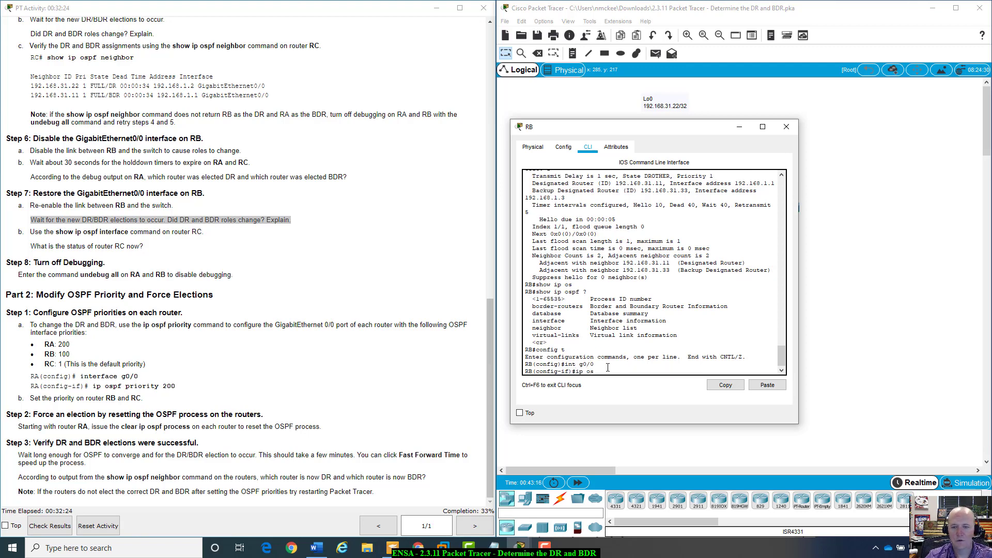
{"action": "key", "text": "Tab"}
{"action": "type", "text": "pro"}
{"action": "key", "text": "Tab"}
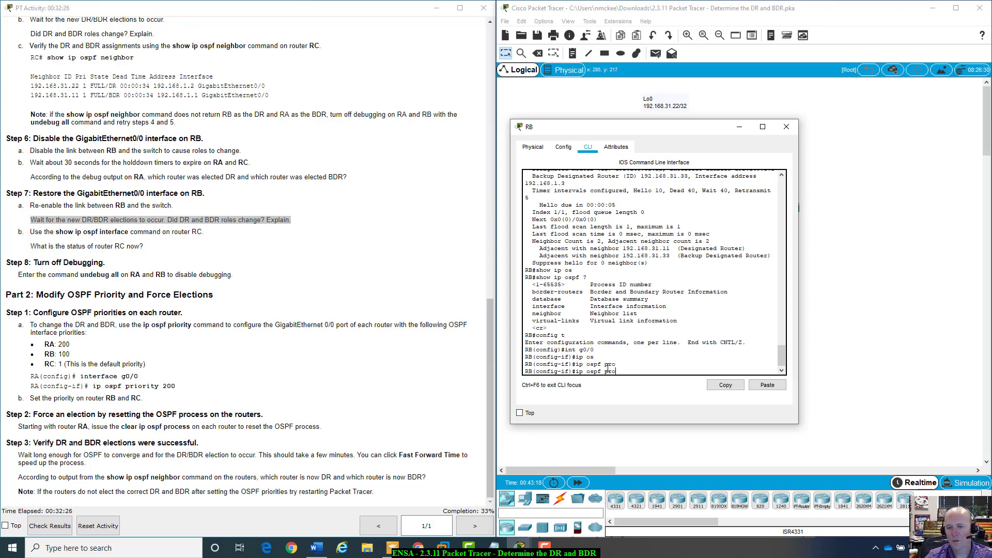
{"action": "type", "text": "io"}
{"action": "key", "text": "Tab"}
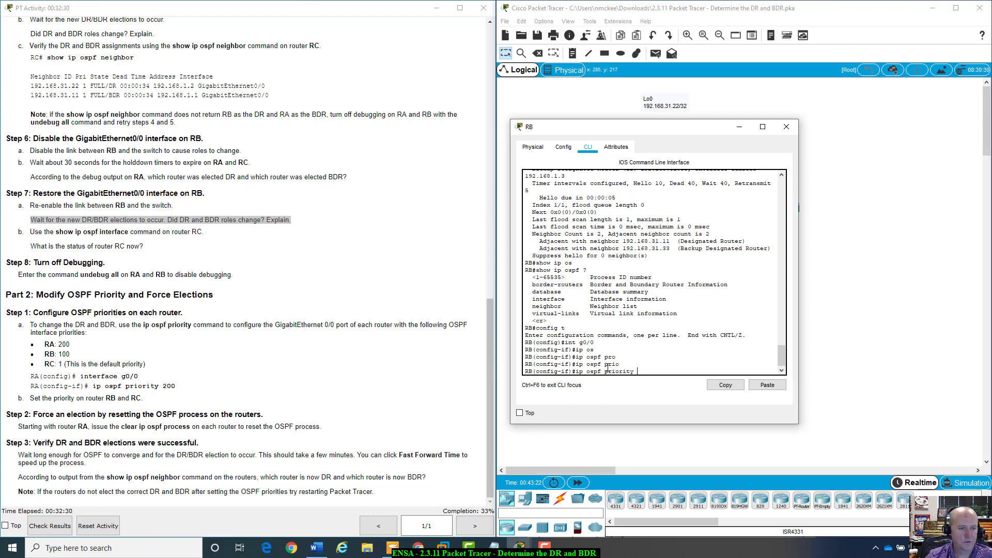
{"action": "type", "text": "100"}
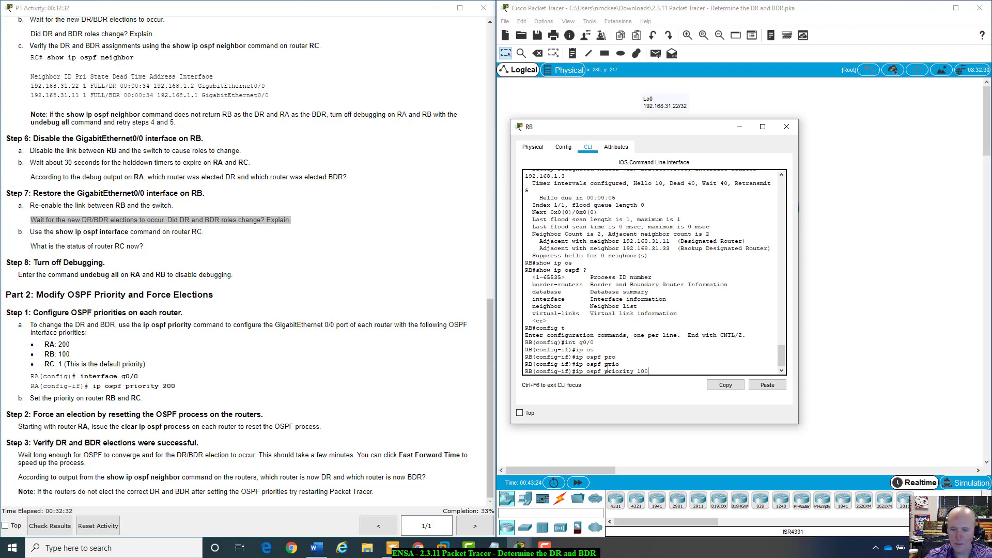
{"action": "key", "text": "Return"}
{"action": "left_click", "coordinate": [794, 128]}
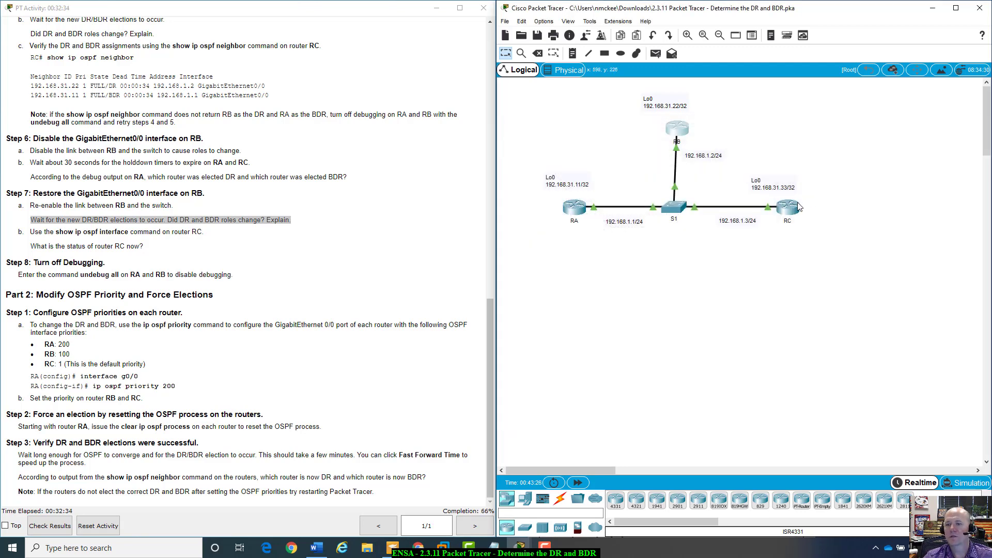
Open RC's command line and enter configuration mode for interface g0/0.
{"action": "left_click", "coordinate": [799, 207]}
{"action": "left_click_drag", "start_coordinate": [562, 128], "coordinate": [756, 135]}
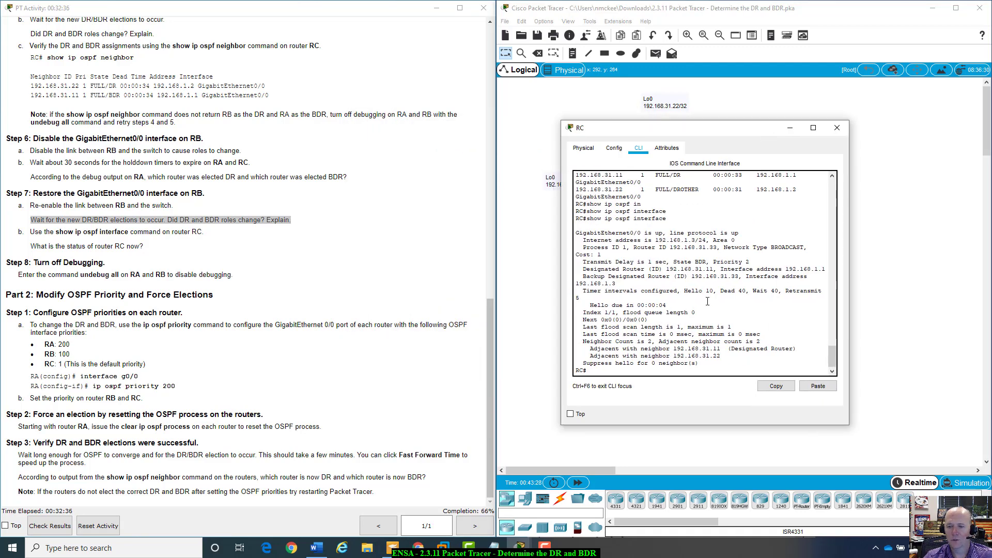
{"action": "type", "text": "config t"}
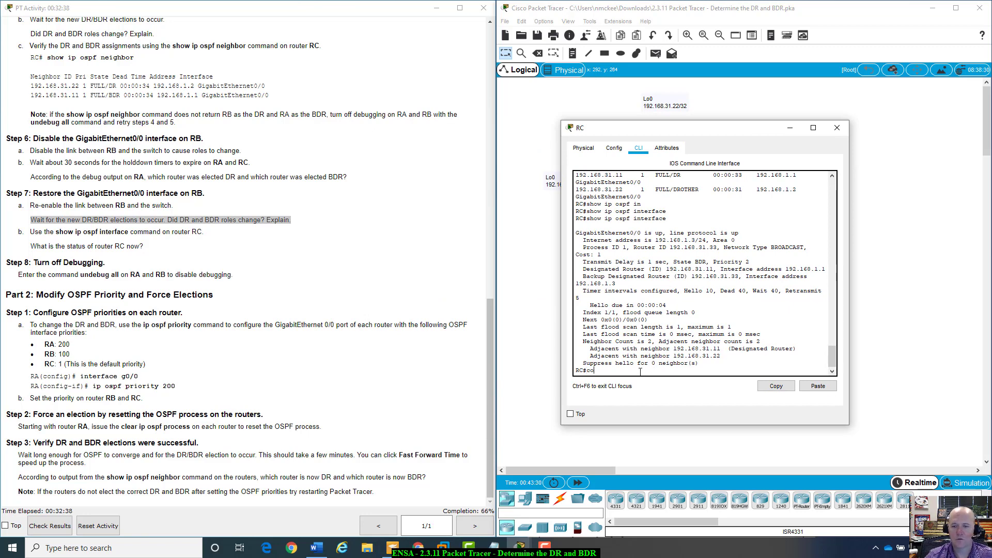
{"action": "key", "text": "Return"}
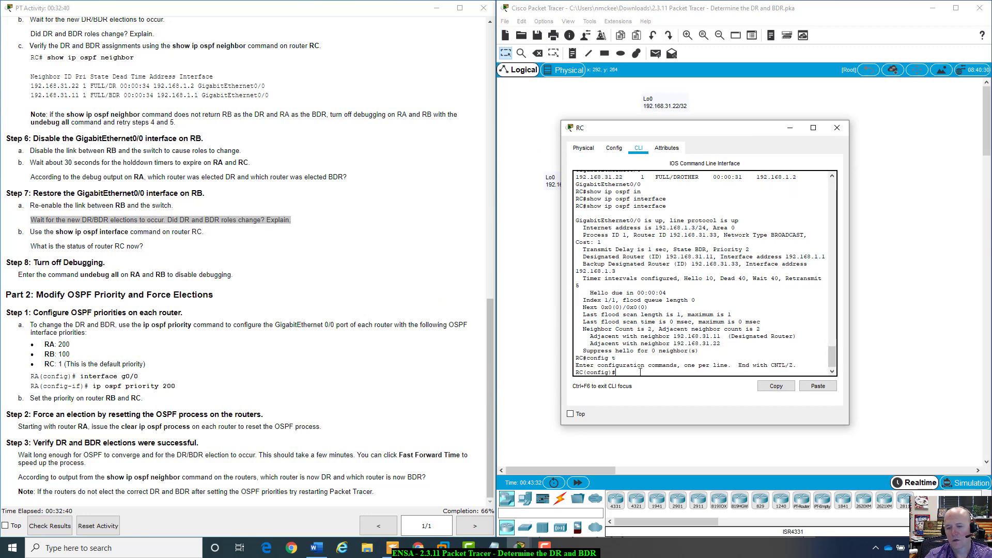
{"action": "type", "text": "int g0/0"}
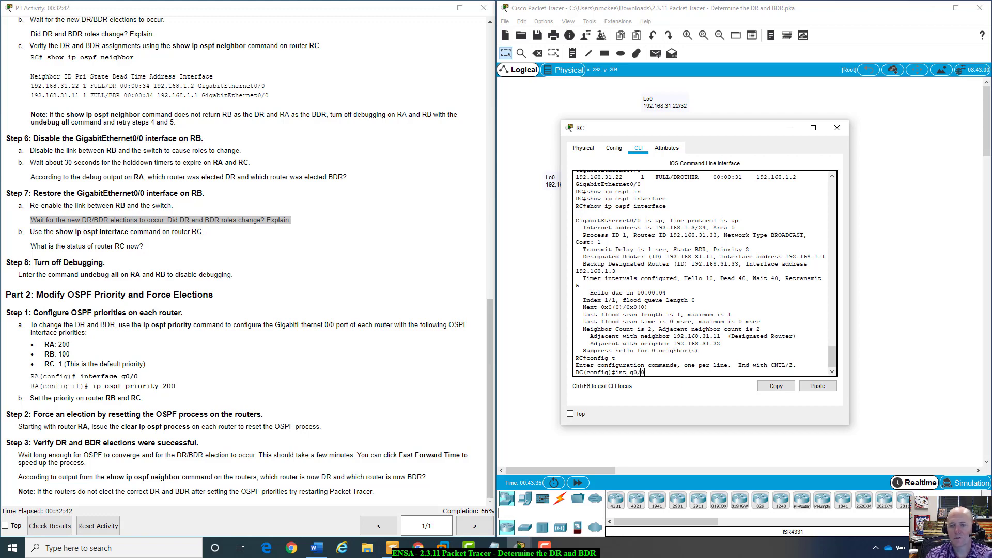
{"action": "key", "text": "Return"}
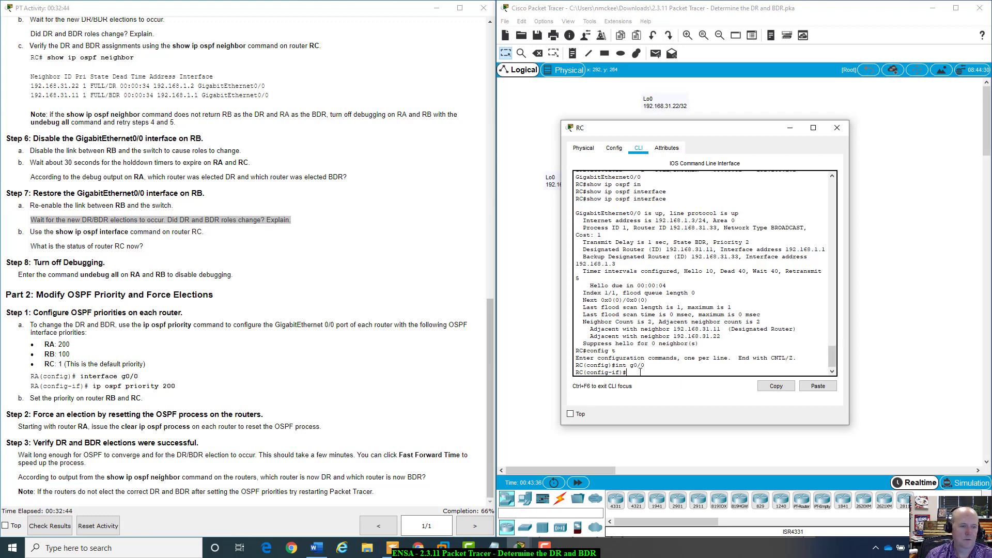
Set ip ospf priority 1 on RC's g0/0 interface and close RC's window.
{"action": "type", "text": "ip os"}
{"action": "key", "text": "Tab"}
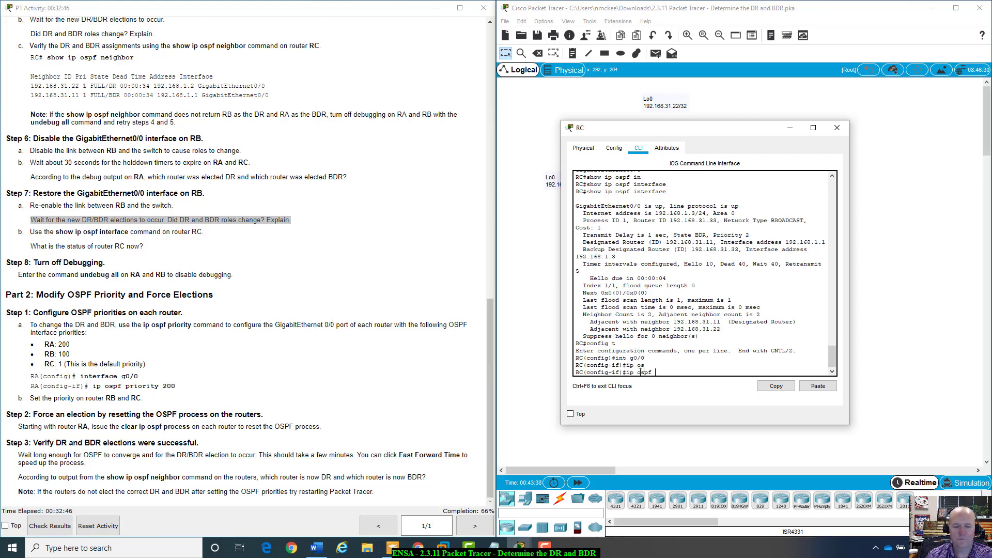
{"action": "type", "text": "pro"}
{"action": "key", "text": "Tab"}
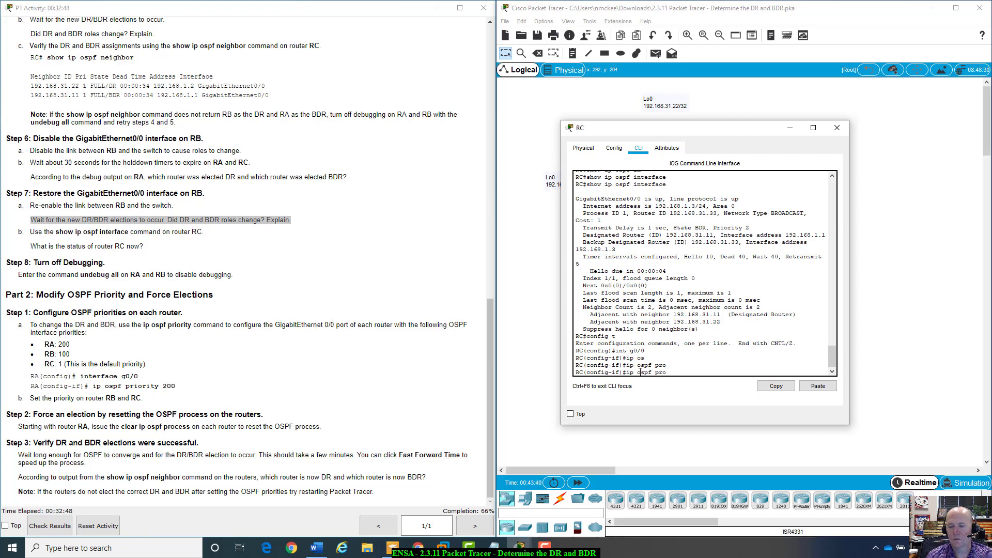
{"action": "type", "text": "io"}
{"action": "key", "text": "Tab"}
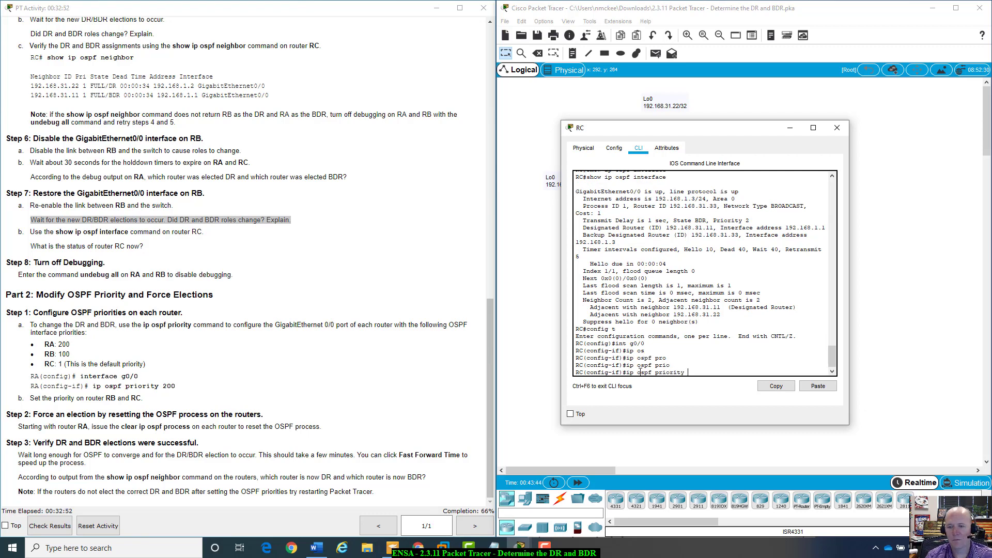
{"action": "type", "text": "1"}
{"action": "key", "text": "Return"}
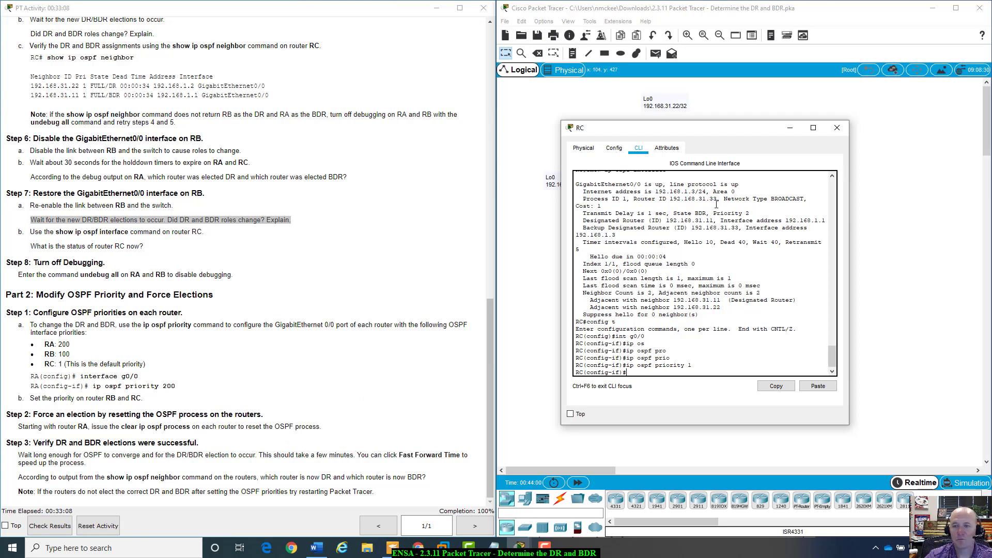
{"action": "left_click_drag", "start_coordinate": [722, 130], "coordinate": [833, 237]}
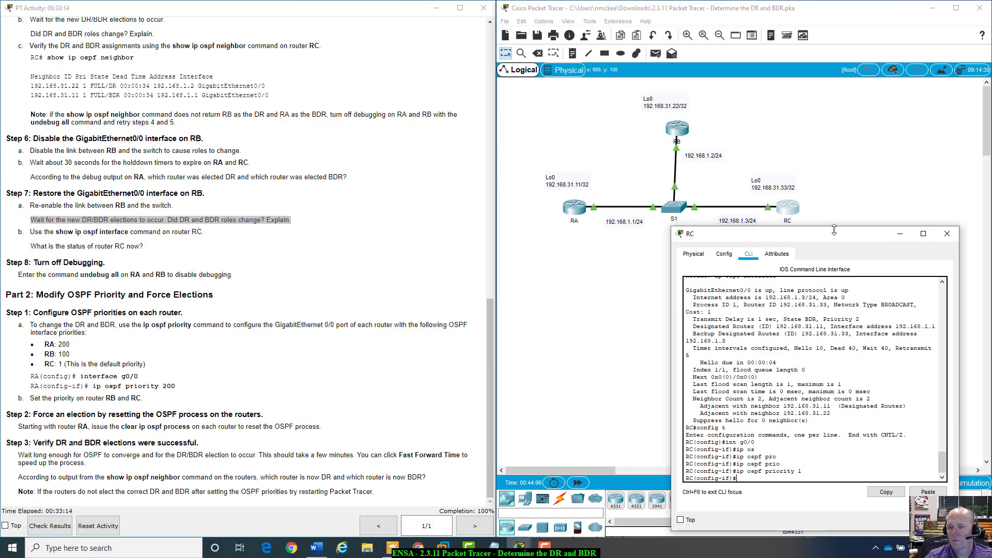
{"action": "left_click_drag", "start_coordinate": [824, 230], "coordinate": [824, 220]}
{"action": "left_click", "coordinate": [947, 224]}
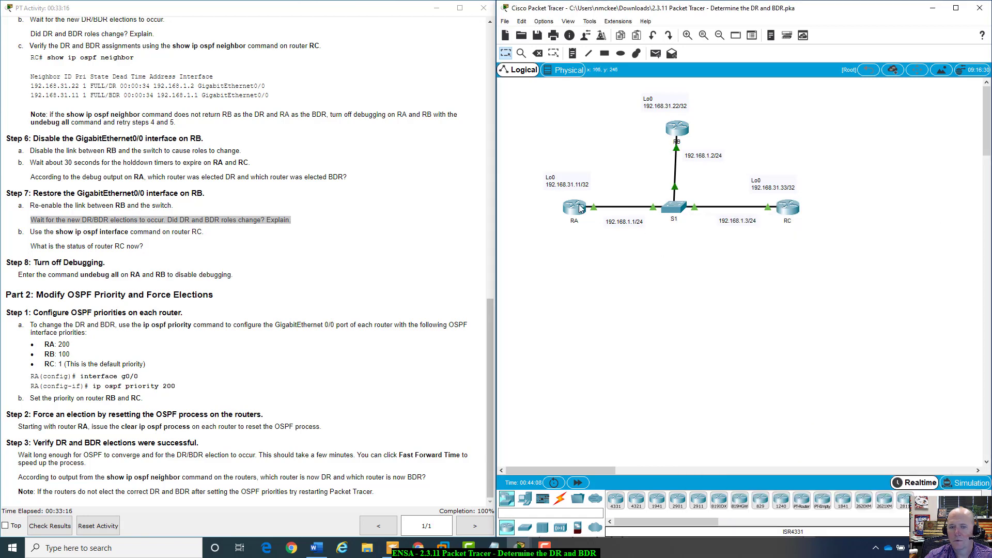
Reopen RA's command line and leave interface configuration mode with the end command.
{"action": "left_click", "coordinate": [580, 208]}
{"action": "left_click_drag", "start_coordinate": [677, 305], "coordinate": [705, 191]}
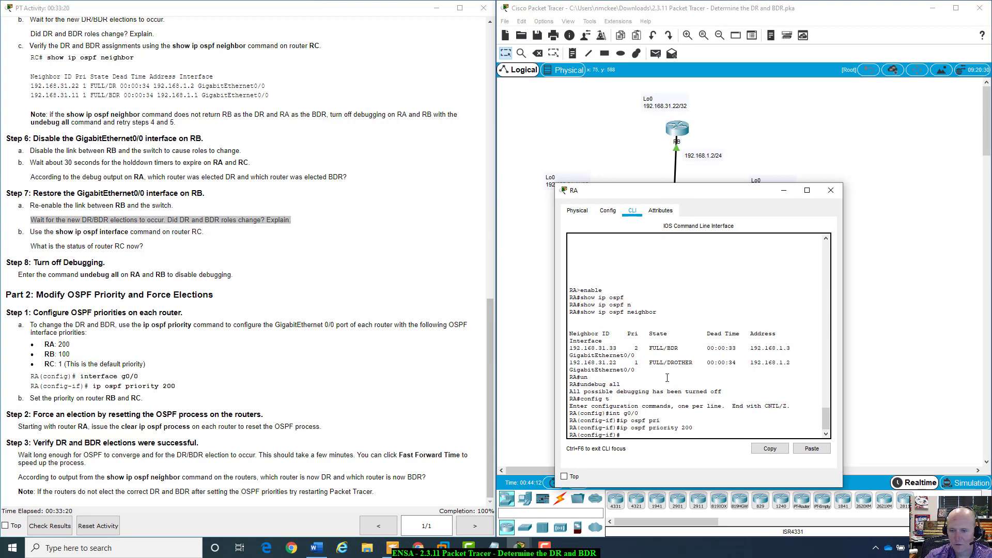
{"action": "mouse_move", "coordinate": [658, 191]}
{"action": "left_mouse_down"}
{"action": "mouse_move", "coordinate": [659, 216]}
{"action": "mouse_move", "coordinate": [662, 191]}
{"action": "left_mouse_up"}
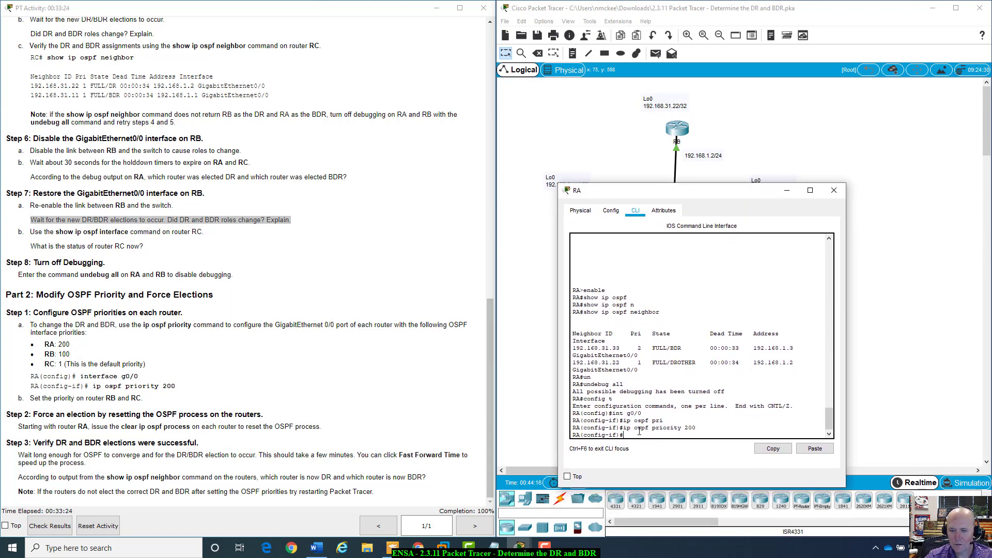
{"action": "type", "text": "ip"}
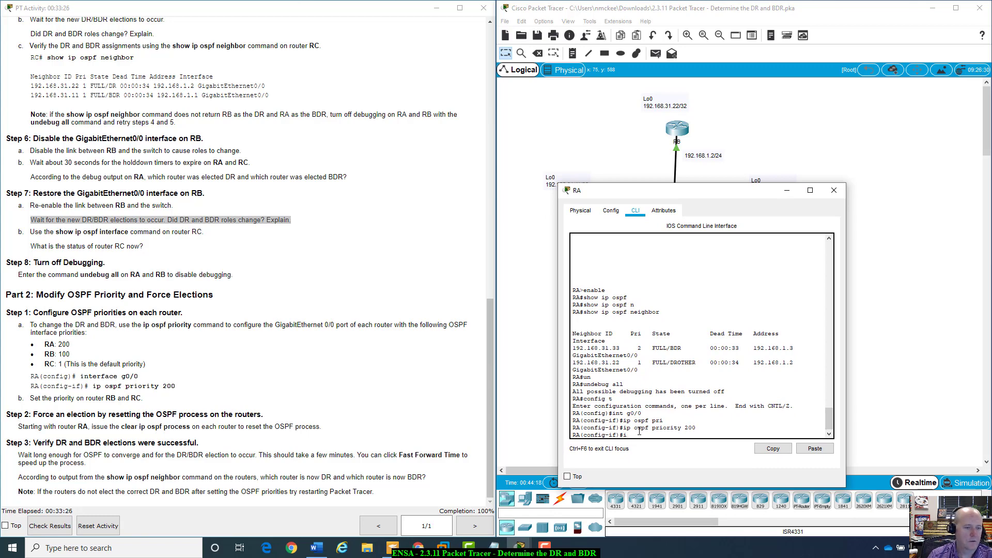
{"action": "key", "text": "BackSpace"}
{"action": "key", "text": "BackSpace"}
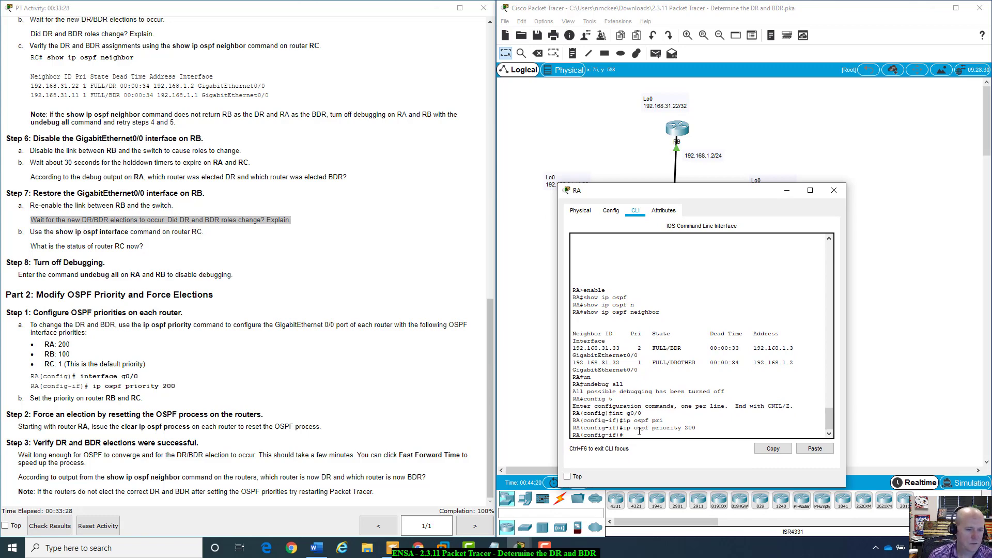
{"action": "type", "text": "e"}
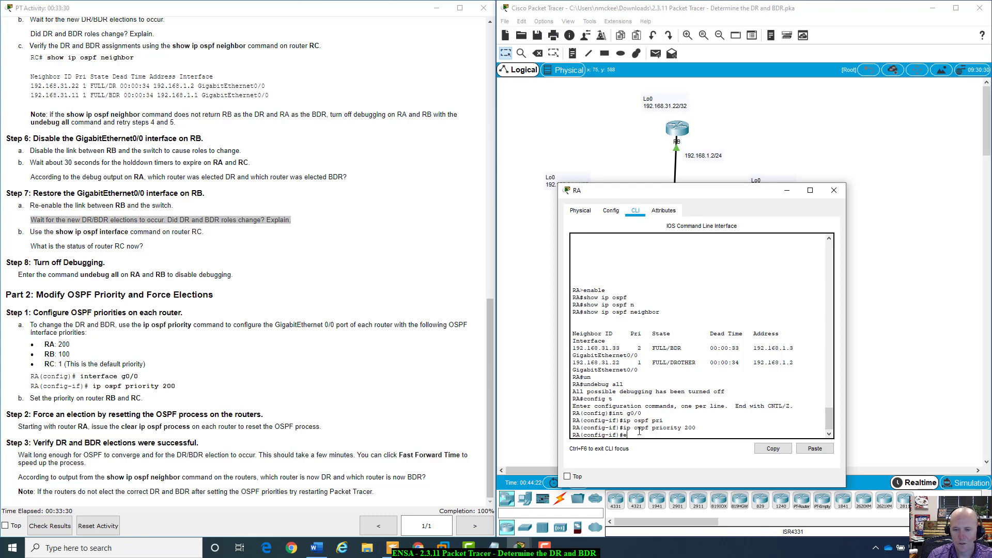
{"action": "type", "text": "nd"}
{"action": "key", "text": "Return"}
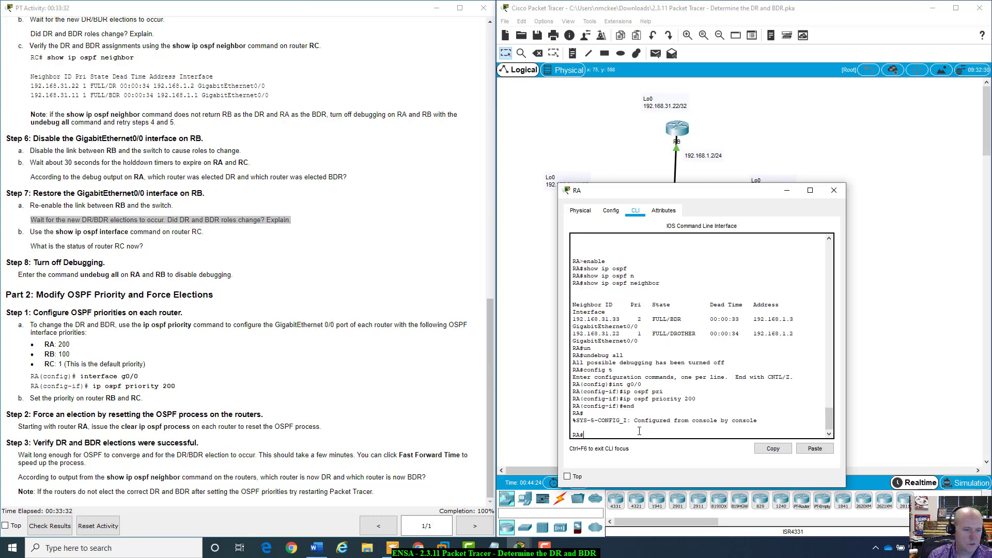
Reset all OSPF processes on RA with clear ip ospf process, answering y, and fast-forward the simulation time.
{"action": "type", "text": "clear i"}
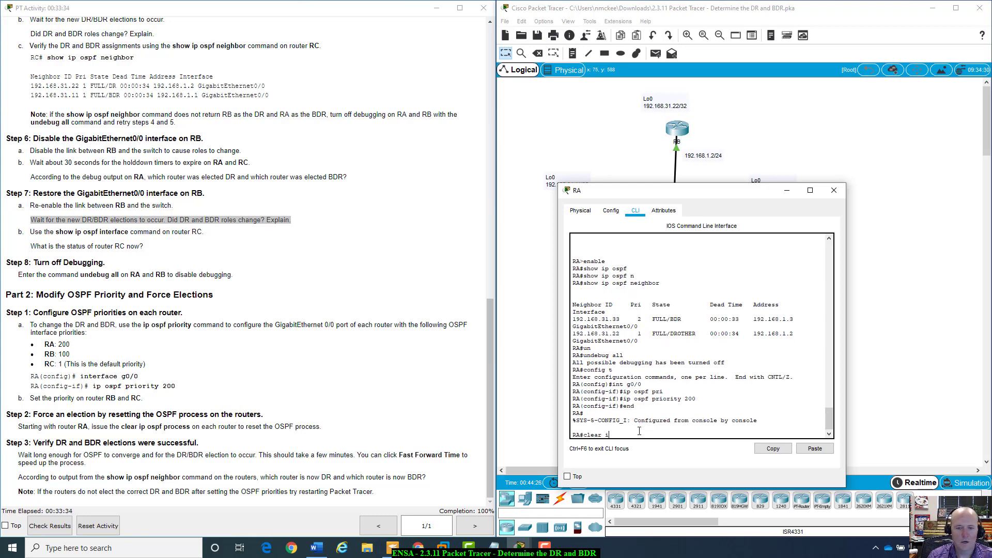
{"action": "type", "text": "p os"}
{"action": "key", "text": "Tab"}
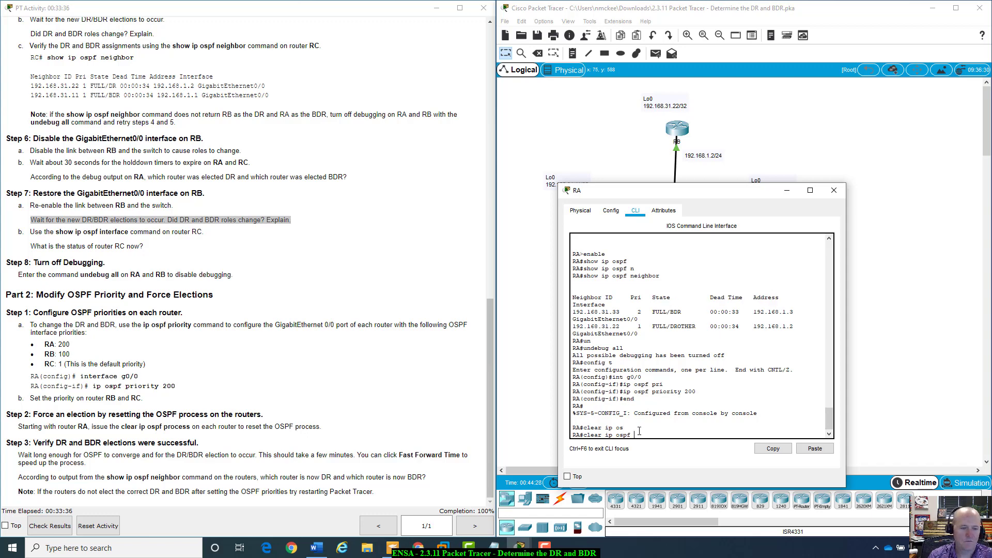
{"action": "type", "text": "process"}
{"action": "key", "text": "Return"}
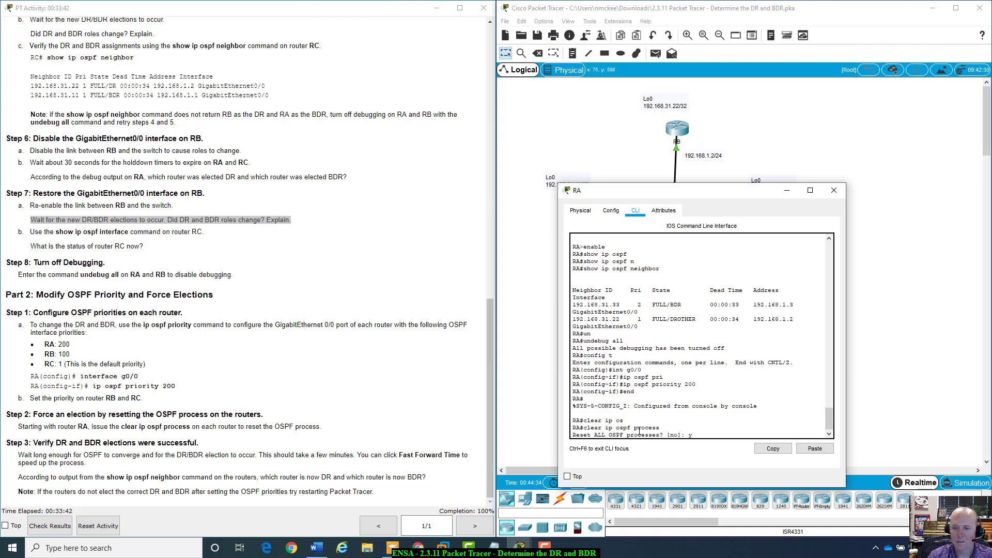
{"action": "type", "text": "y"}
{"action": "key", "text": "Return"}
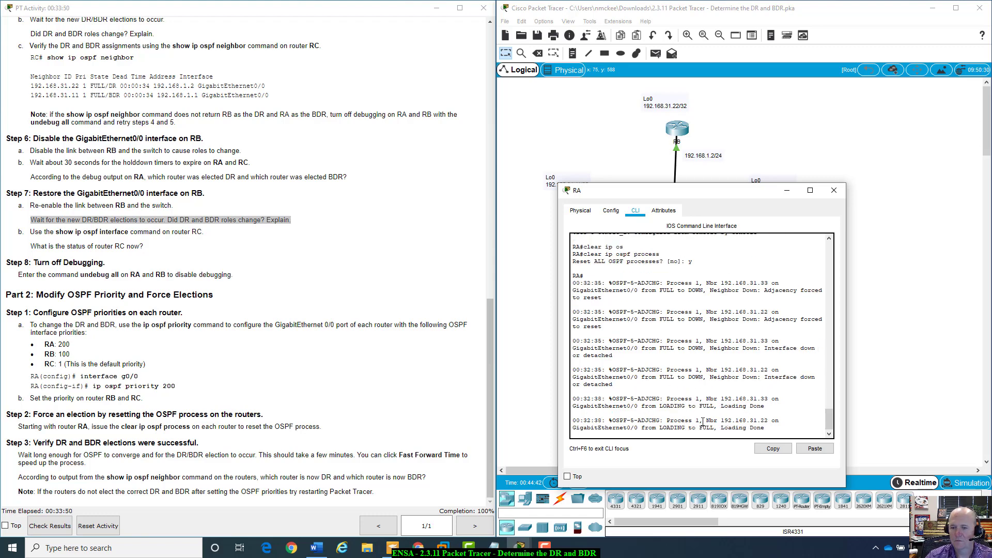
{"action": "left_click_drag", "start_coordinate": [744, 192], "coordinate": [772, 159]}
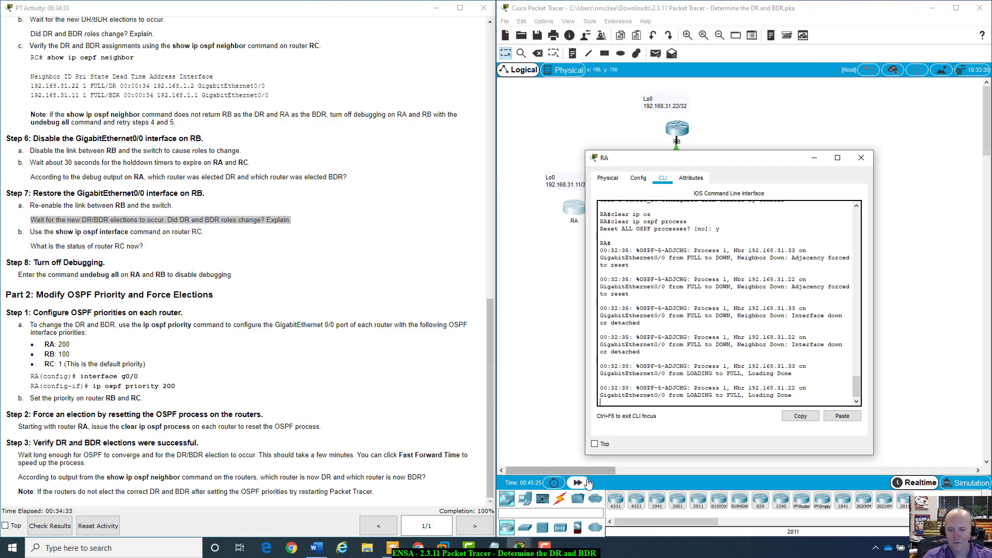
{"action": "left_click", "coordinate": [578, 483]}
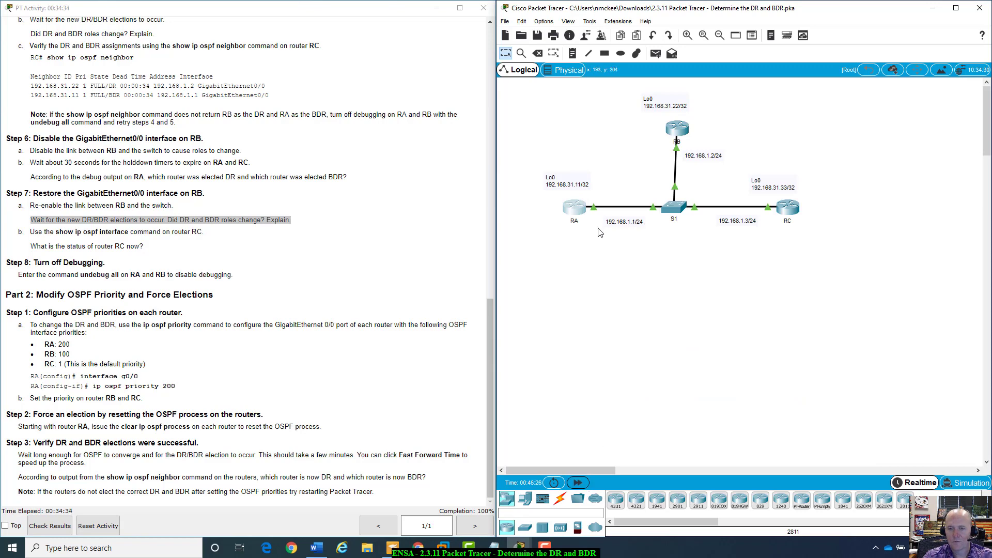
Open RA's command line, run show ip ospf neighbor, and move the window clear of the topology.
{"action": "left_click", "coordinate": [565, 208]}
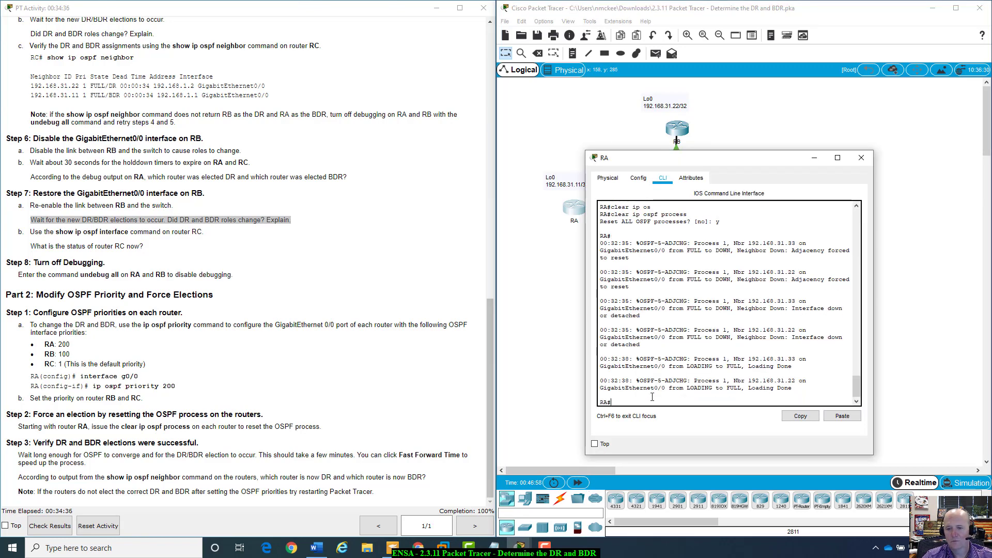
{"action": "type", "text": "s"}
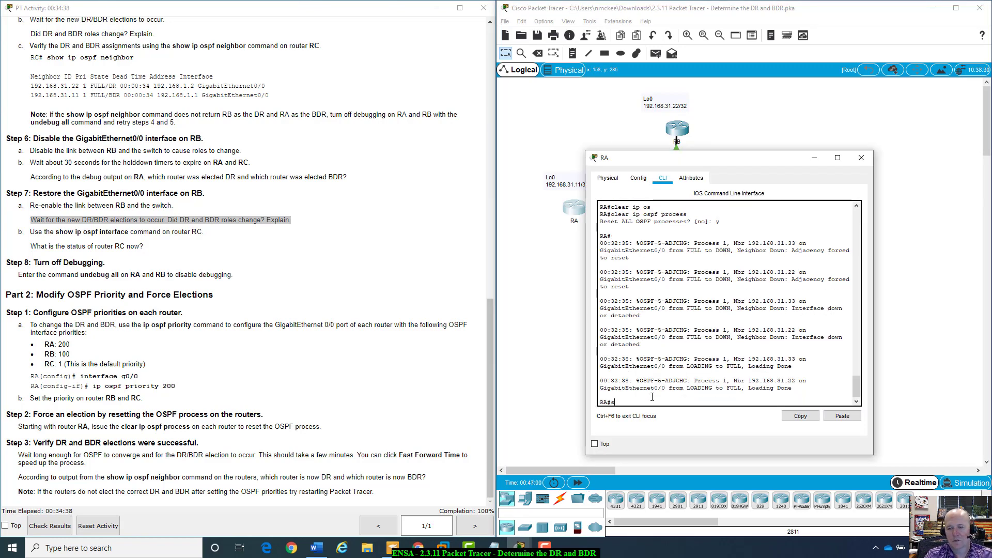
{"action": "type", "text": "how ip os"}
{"action": "key", "text": "Tab"}
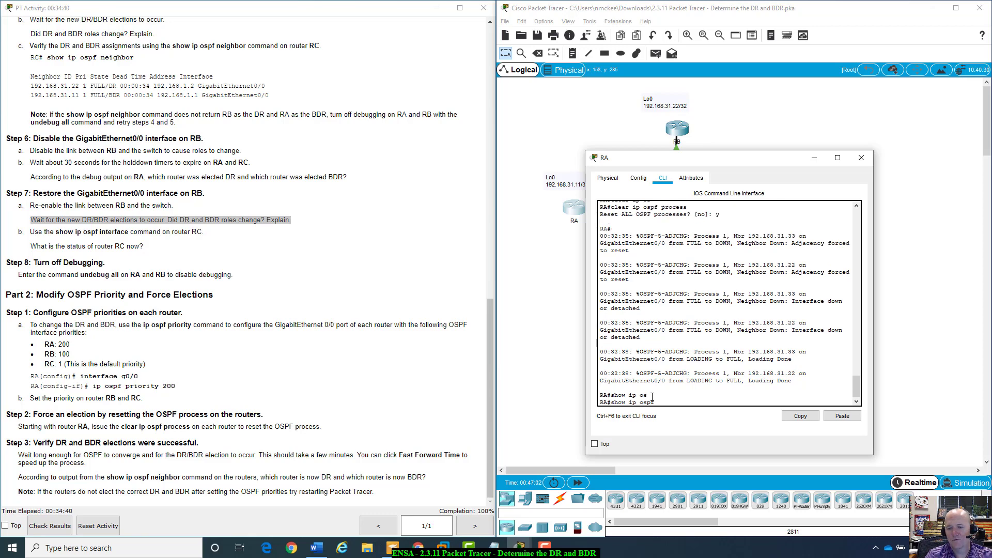
{"action": "type", "text": "ne"}
{"action": "key", "text": "Tab"}
{"action": "key", "text": "Return"}
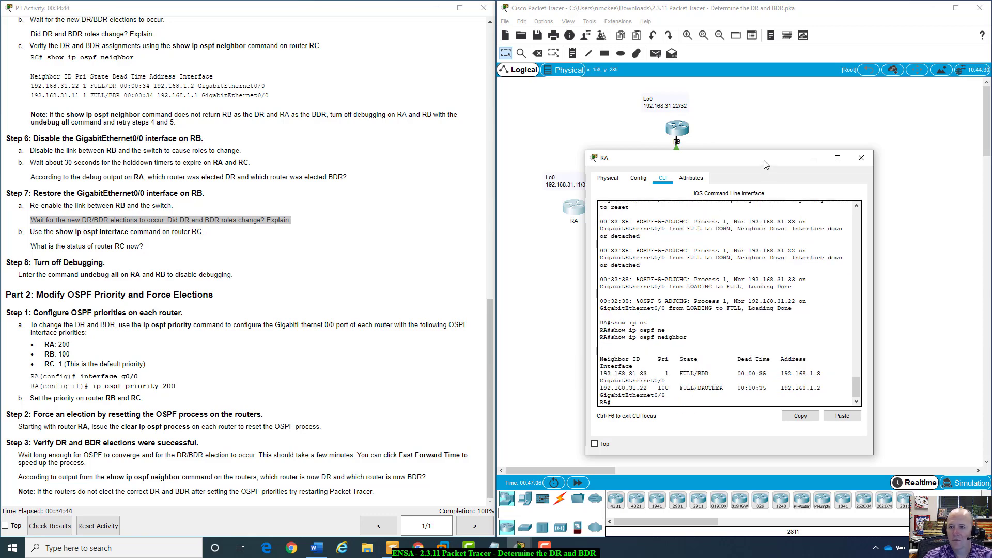
{"action": "left_click_drag", "start_coordinate": [766, 164], "coordinate": [786, 255]}
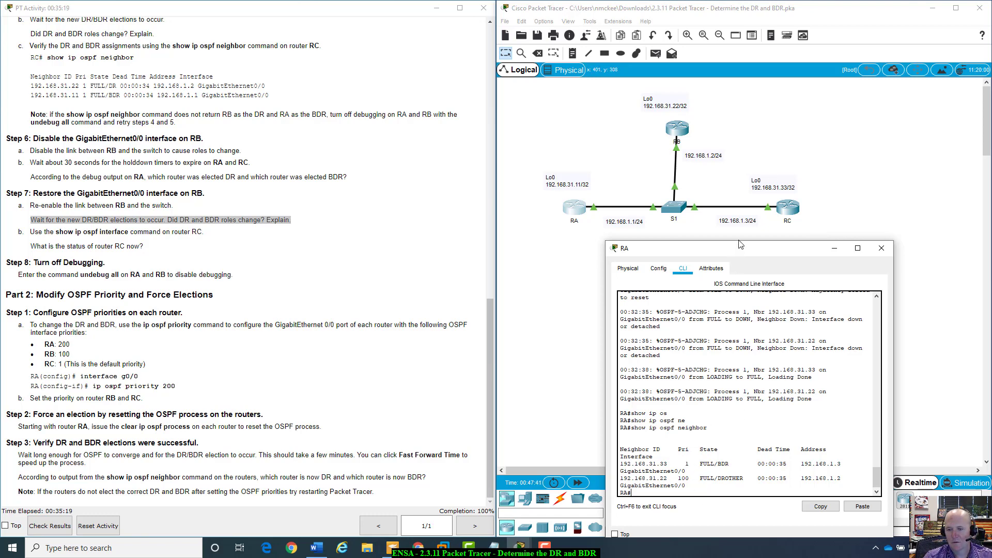
{"action": "left_click_drag", "start_coordinate": [738, 247], "coordinate": [751, 267]}
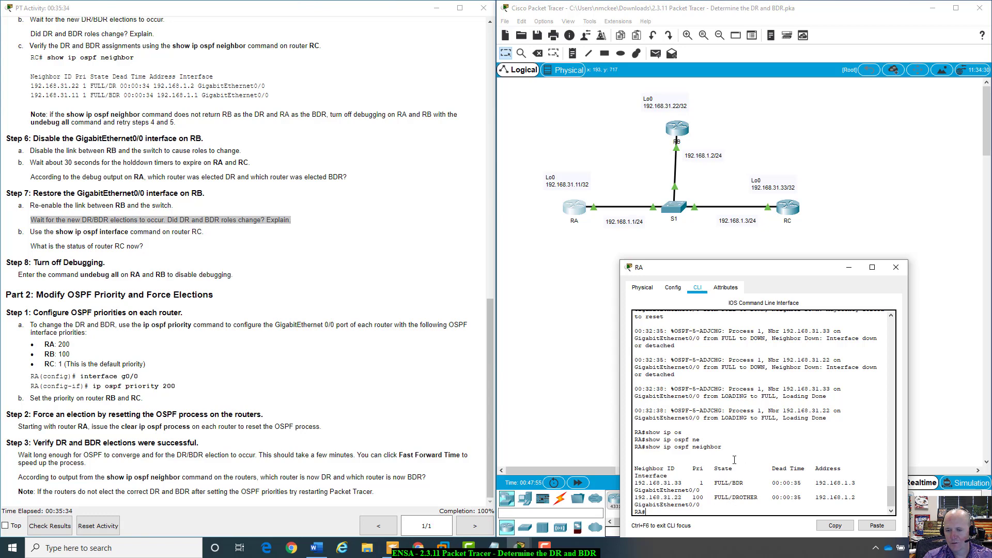
{"action": "left_click_drag", "start_coordinate": [735, 269], "coordinate": [729, 255]}
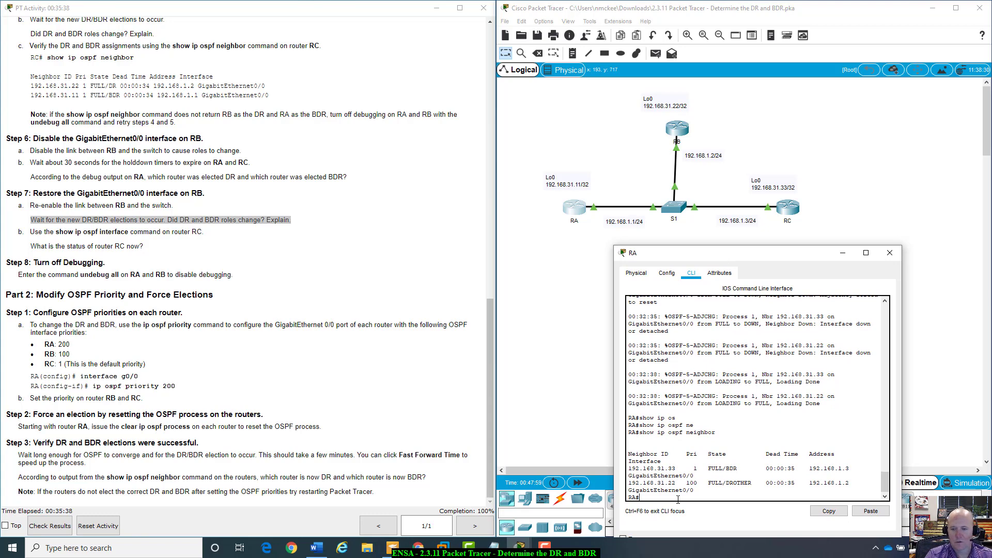
Run show ip ospf interface on RA, highlight the State value in the output, and move RA's window below the topology.
{"action": "type", "text": "show ip os"}
{"action": "key", "text": "Tab"}
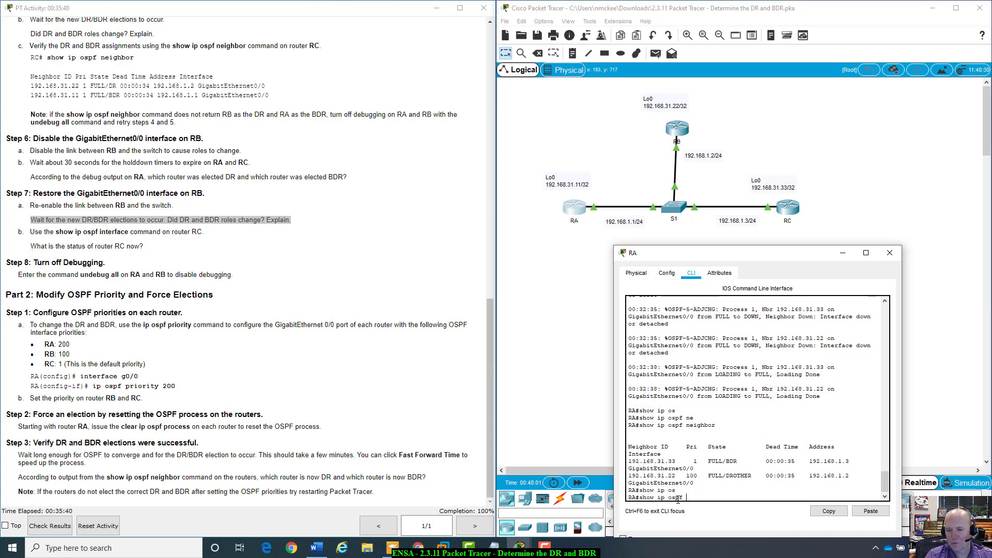
{"action": "type", "text": "int"}
{"action": "key", "text": "Tab"}
{"action": "key", "text": "Return"}
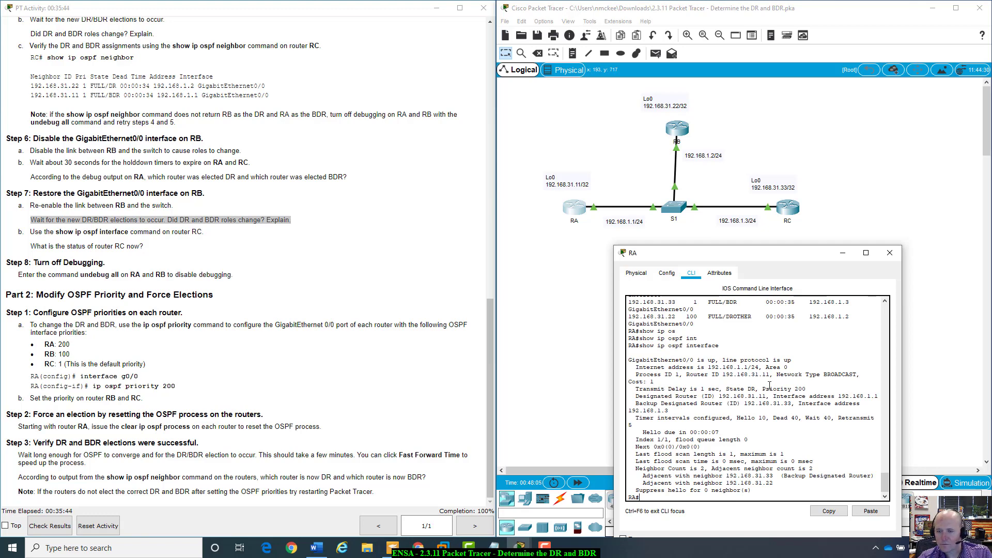
{"action": "left_click_drag", "start_coordinate": [787, 382], "coordinate": [763, 389]}
{"action": "left_click_drag", "start_coordinate": [771, 252], "coordinate": [779, 240]}
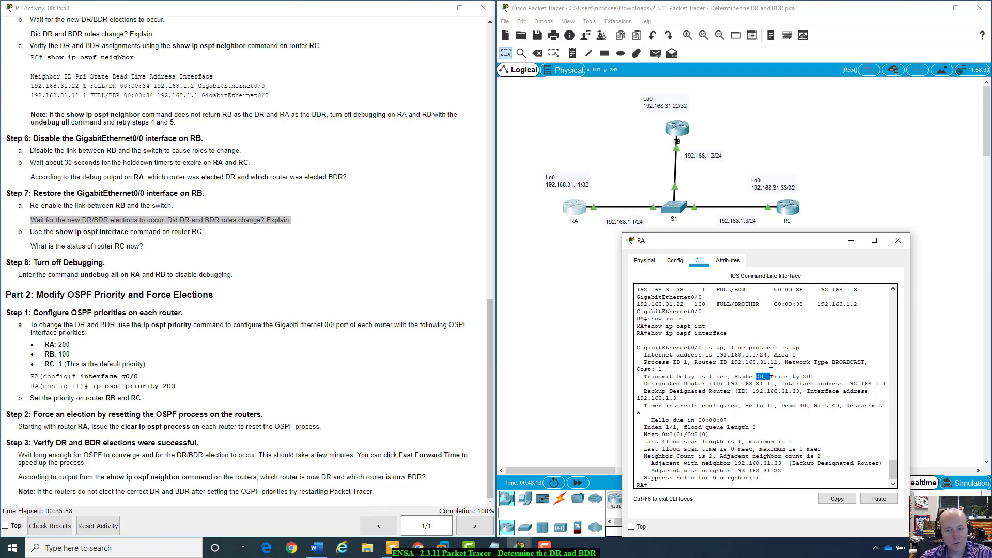
{"action": "left_click_drag", "start_coordinate": [750, 242], "coordinate": [649, 348]}
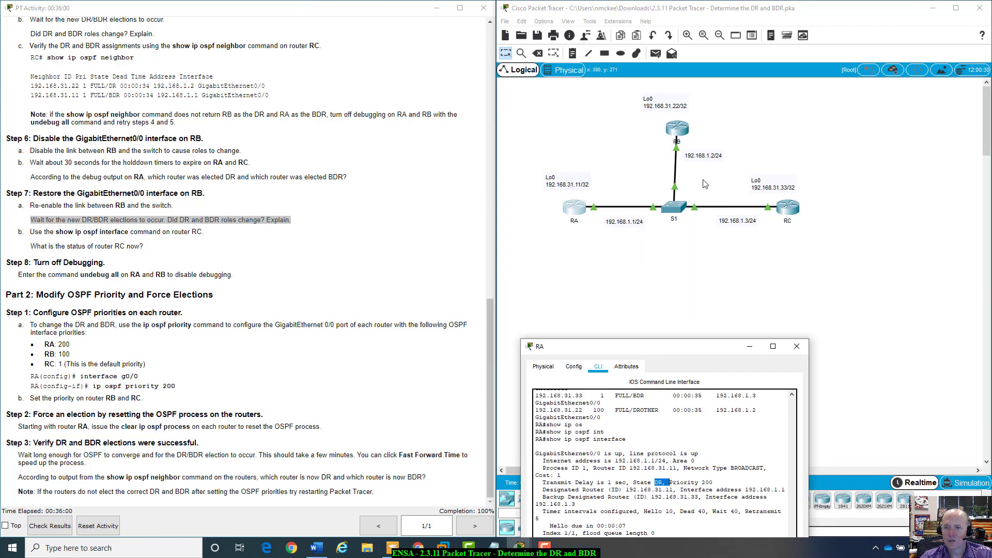
Open RB's command line and leave interface configuration mode with the end command.
{"action": "left_click", "coordinate": [688, 124]}
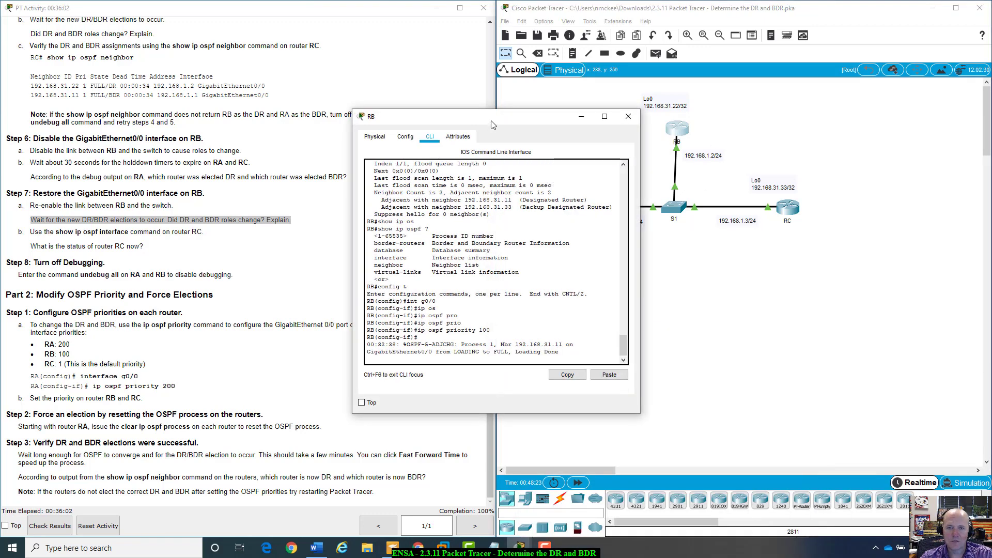
{"action": "left_click_drag", "start_coordinate": [488, 121], "coordinate": [650, 174]}
{"action": "key", "text": "Return"}
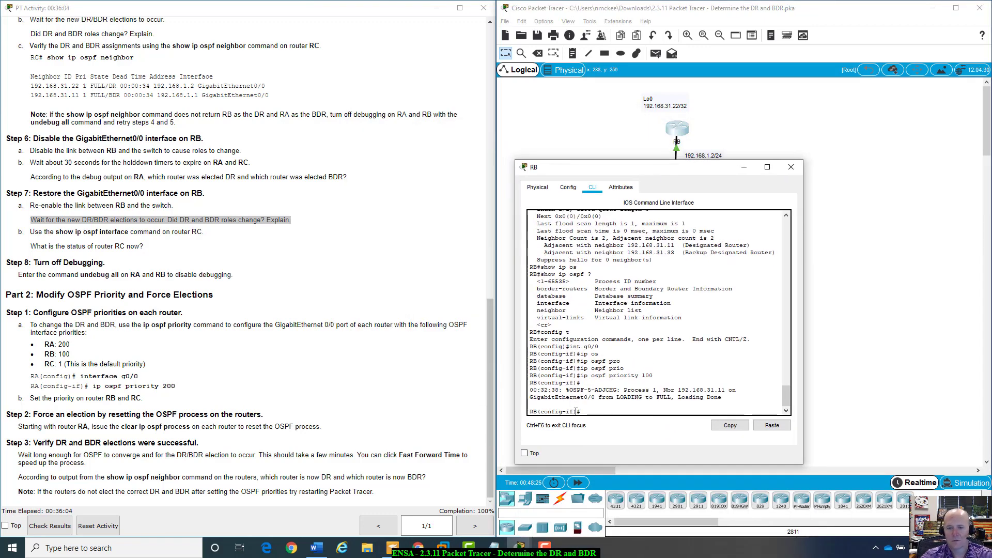
{"action": "type", "text": "end"}
{"action": "key", "text": "Return"}
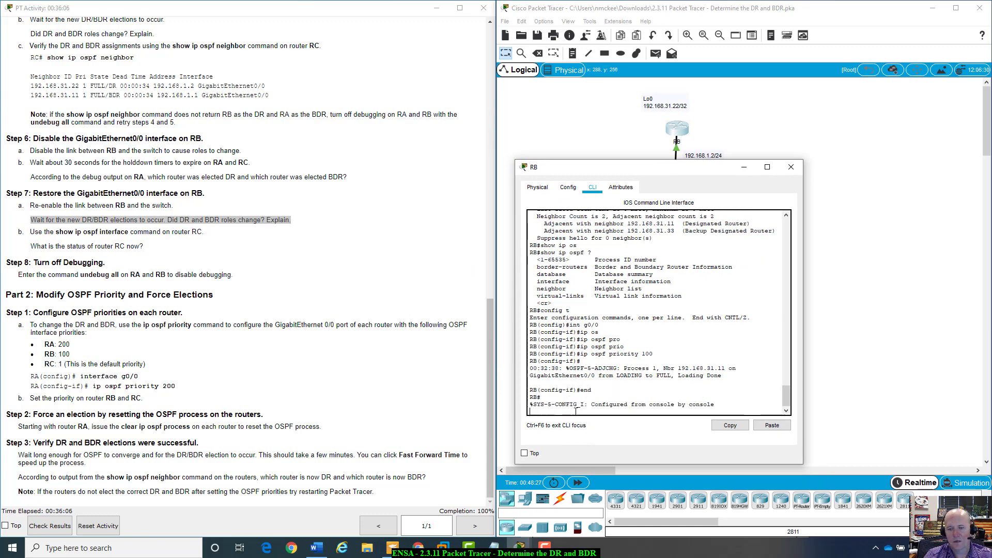
Run show ip ospf neighbor on RB, compare the roles with the topology, and close RB's window.
{"action": "type", "text": "show ip os"}
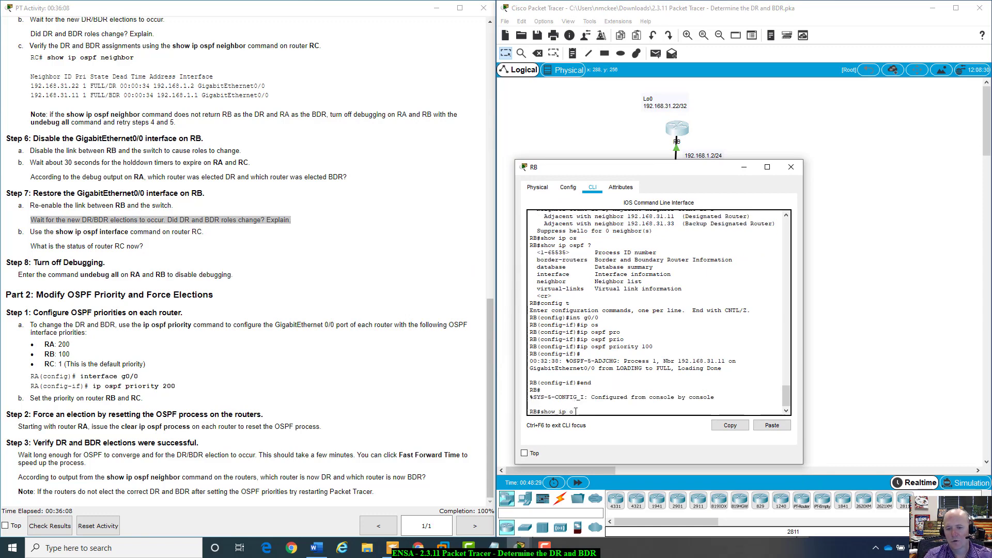
{"action": "key", "text": "Tab"}
{"action": "type", "text": "ni"}
{"action": "key", "text": "Tab"}
{"action": "key", "text": "BackSpace"}
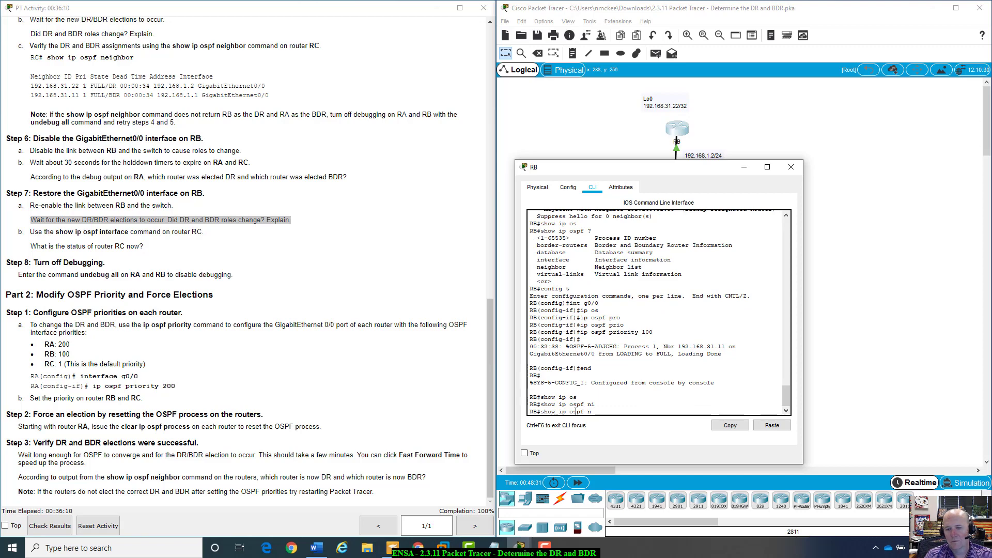
{"action": "type", "text": "e"}
{"action": "key", "text": "Tab"}
{"action": "key", "text": "Return"}
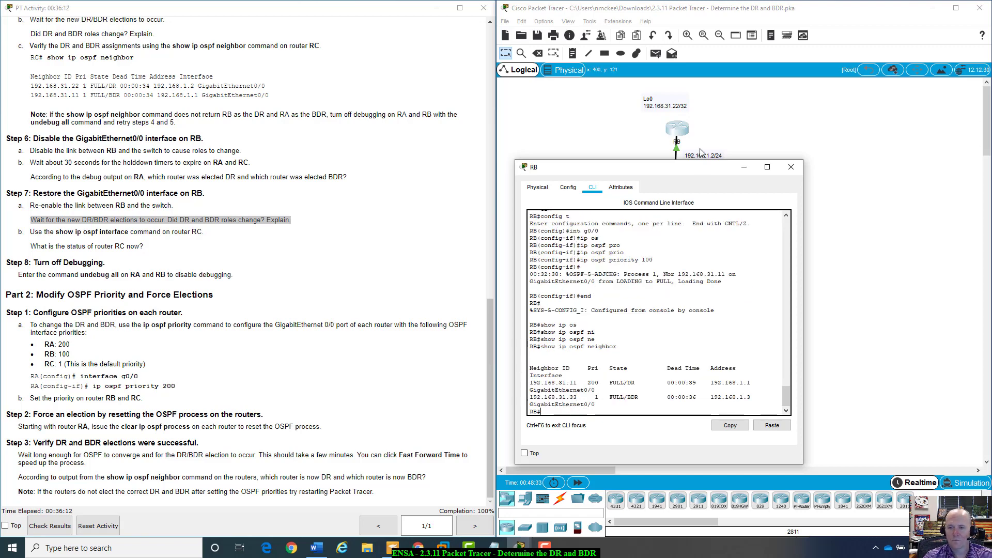
{"action": "left_click_drag", "start_coordinate": [702, 171], "coordinate": [783, 242]}
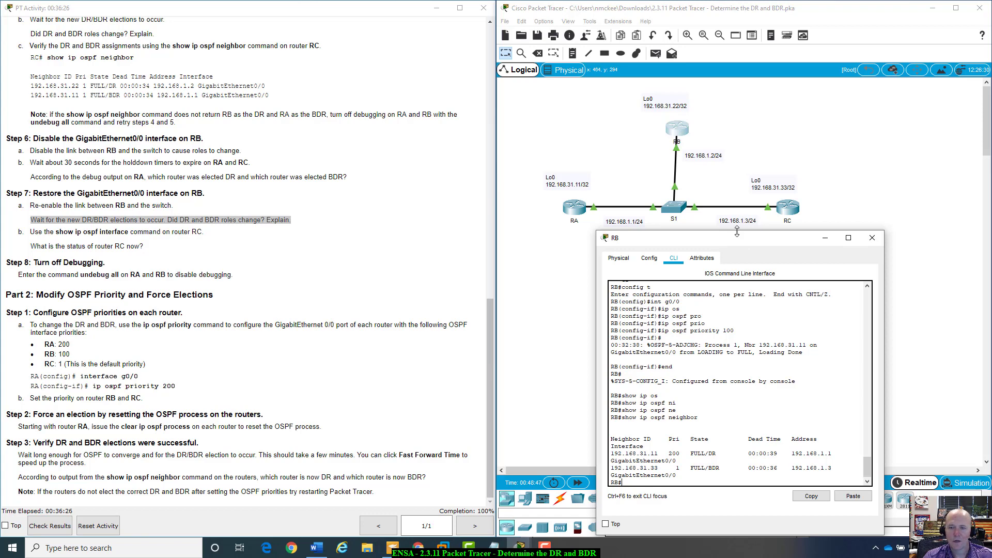
{"action": "left_click_drag", "start_coordinate": [736, 250], "coordinate": [744, 189]}
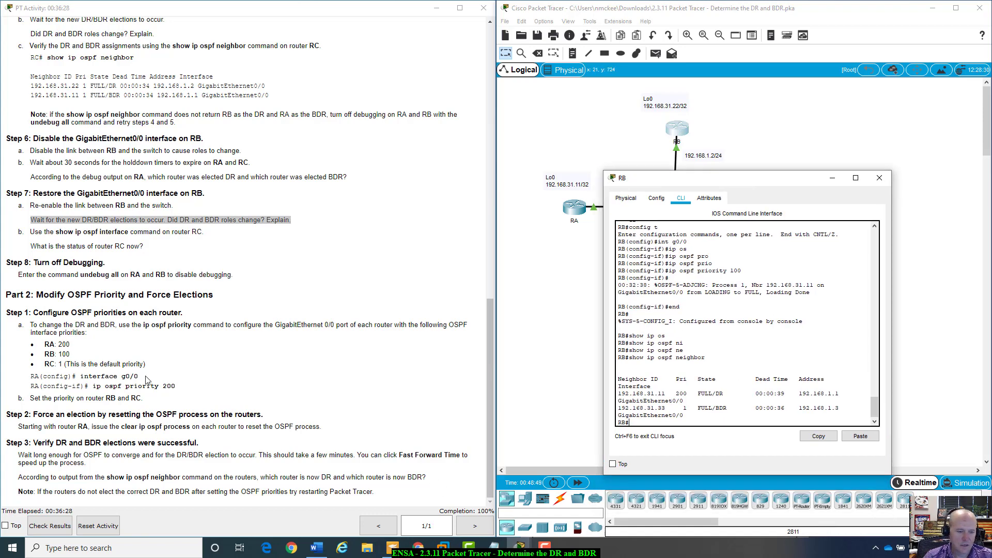
{"action": "left_click", "coordinate": [886, 182]}
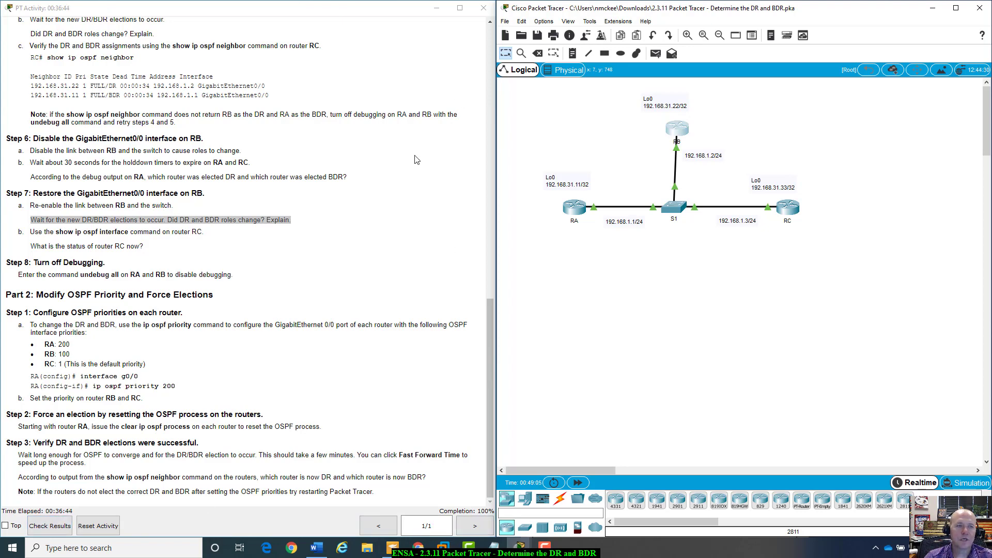
Check the activity results, review the individual assessment items, and return to the topology.
{"action": "left_click", "coordinate": [33, 524]}
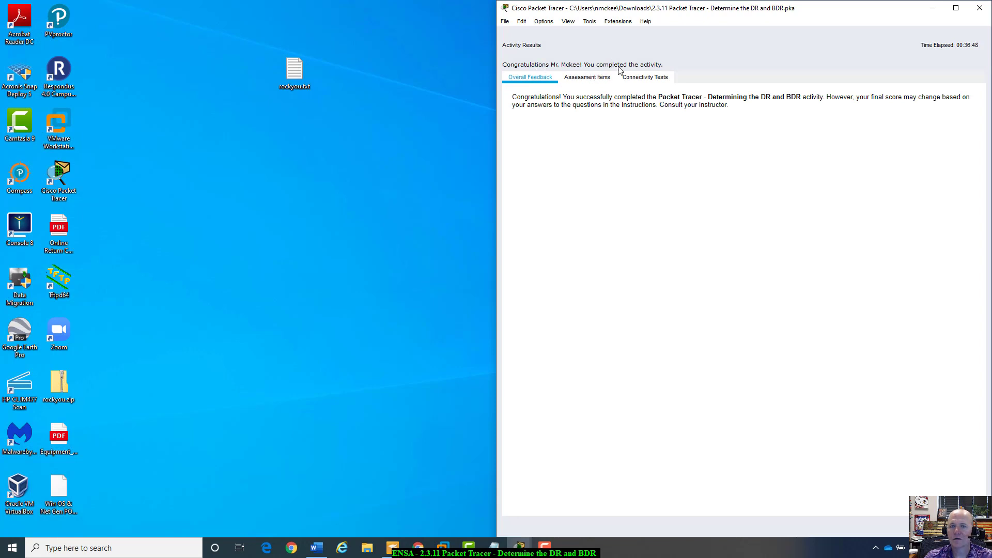
{"action": "left_click", "coordinate": [592, 79]}
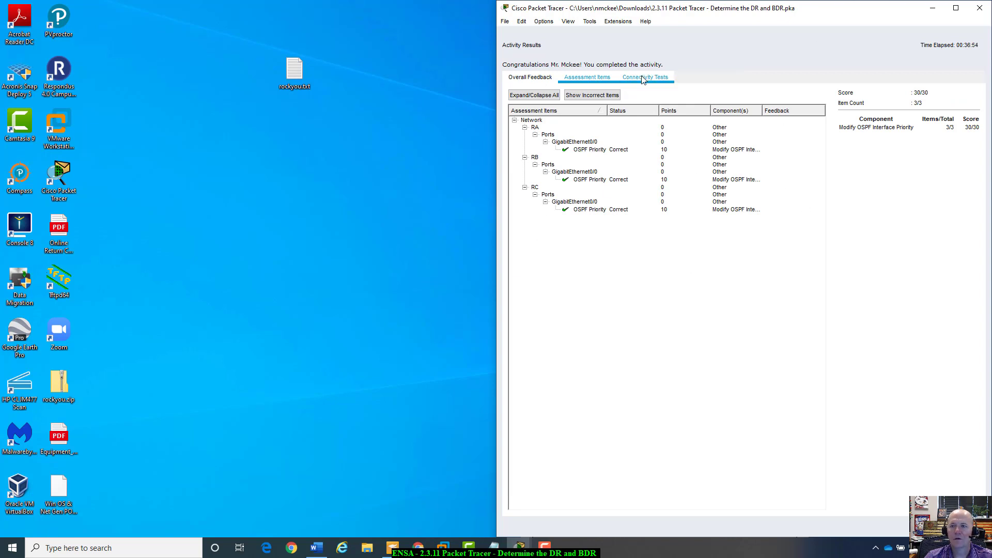
{"action": "key", "text": "Escape"}
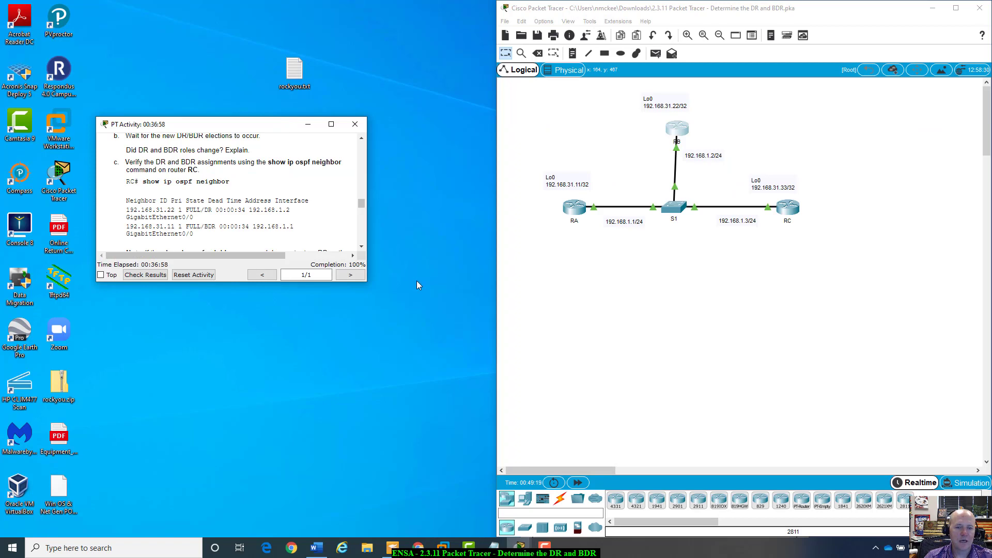
Enlarge and reposition the activity instructions window and bring its Step 3 to Step 5 instructions on OSPF debugging and RC's interface into view.
{"action": "left_click_drag", "start_coordinate": [366, 281], "coordinate": [459, 527]}
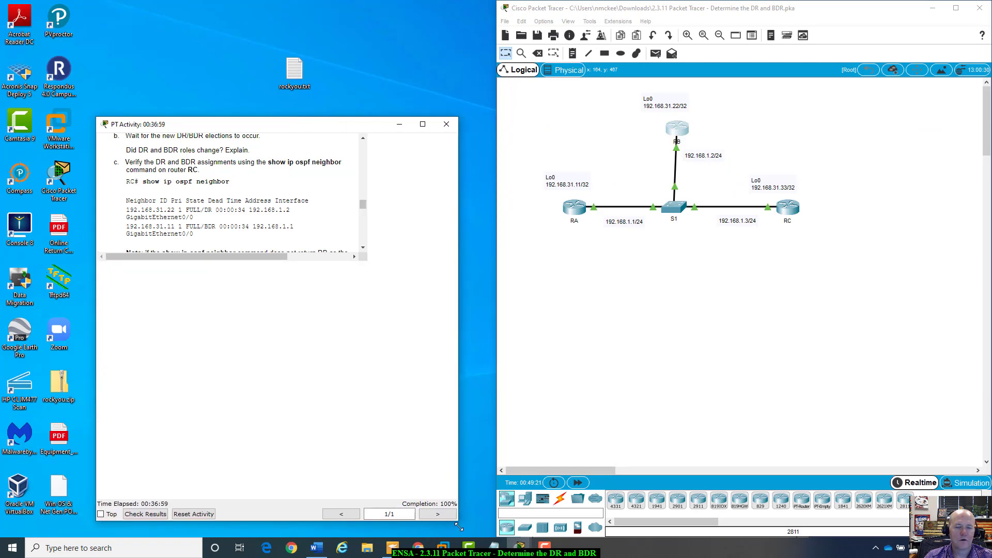
{"action": "left_click_drag", "start_coordinate": [339, 124], "coordinate": [324, 38]}
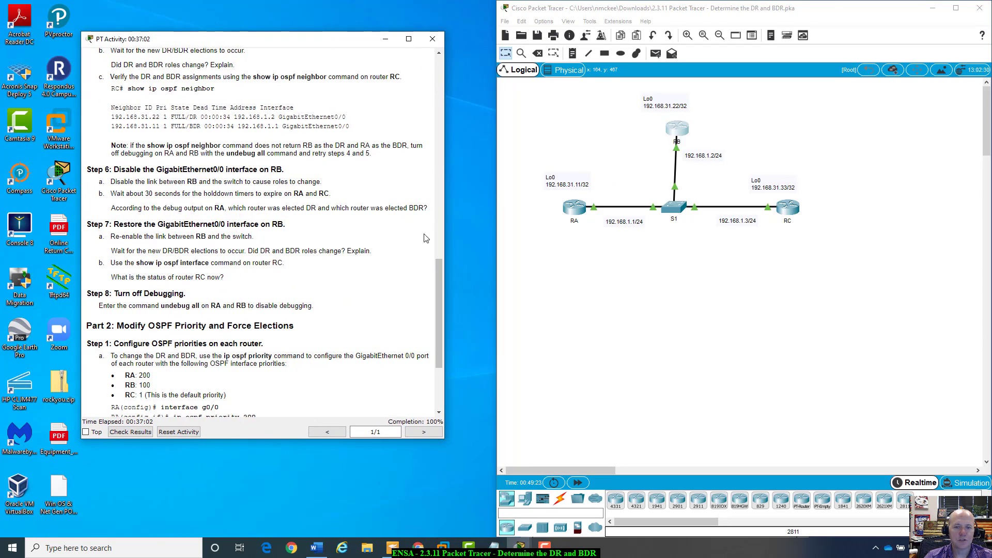
{"action": "left_click_drag", "start_coordinate": [435, 336], "coordinate": [441, 233]}
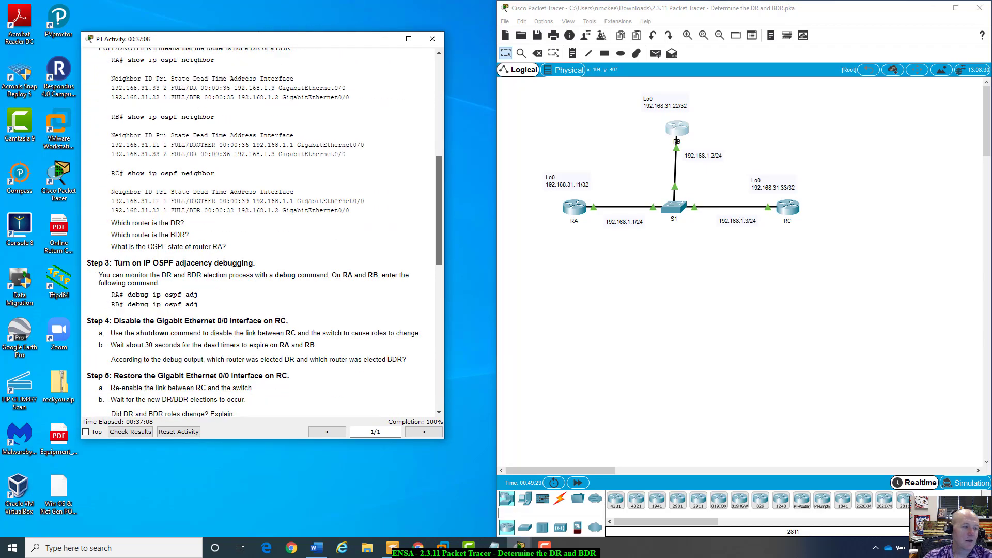